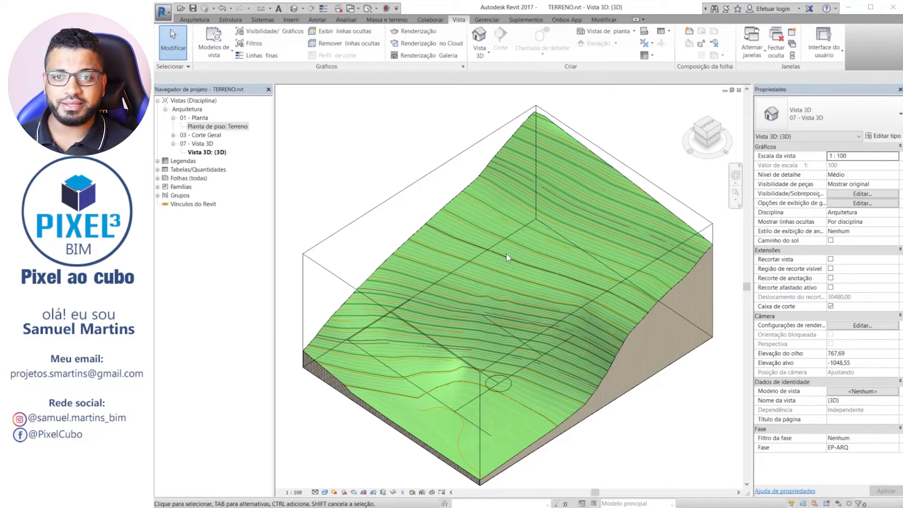
Open the Terreno floor plan and examine the topography and the lot layout.
{"action": "double_click", "coordinate": [216, 127]}
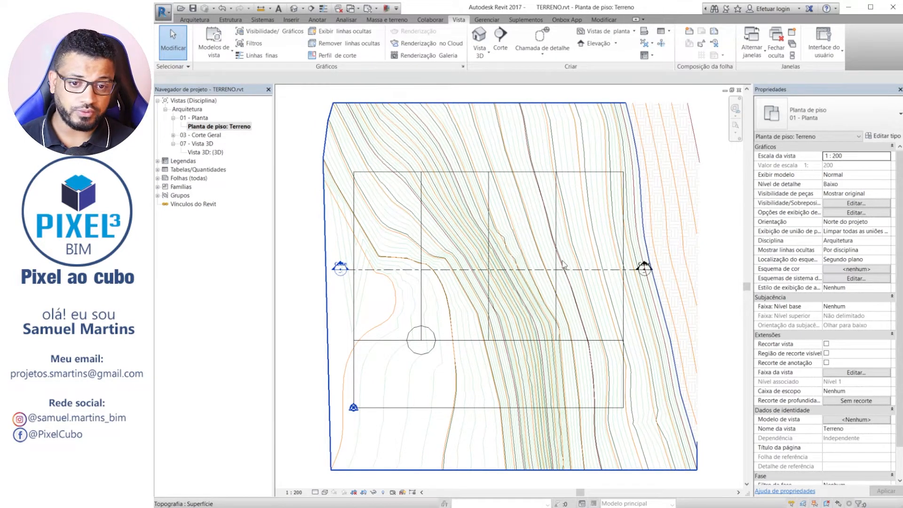
{"action": "middle_click_drag", "start_coordinate": [551, 280], "coordinate": [520, 289]}
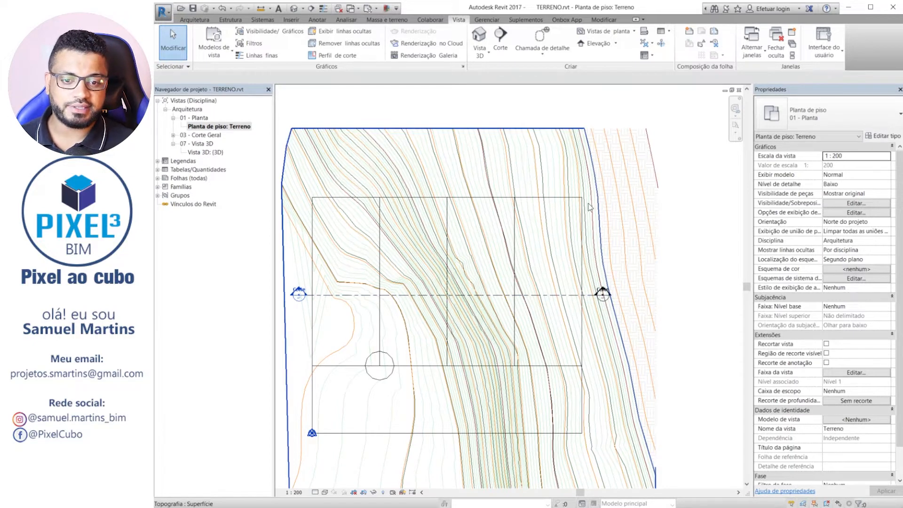
{"action": "middle_click_drag", "start_coordinate": [496, 254], "coordinate": [455, 320]}
{"action": "scroll", "coordinate": [450, 318], "scroll_direction": "down", "scroll_amount": 2}
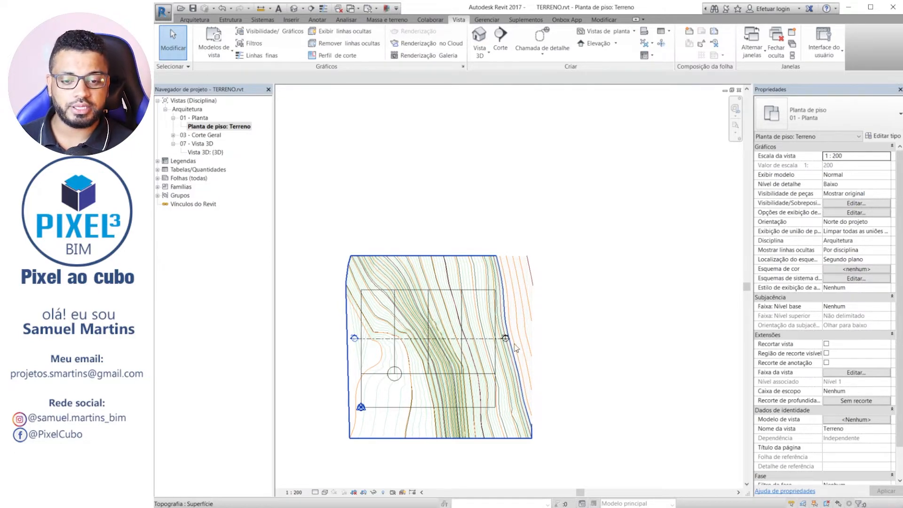
{"action": "scroll", "coordinate": [549, 326], "scroll_direction": "up", "scroll_amount": 2}
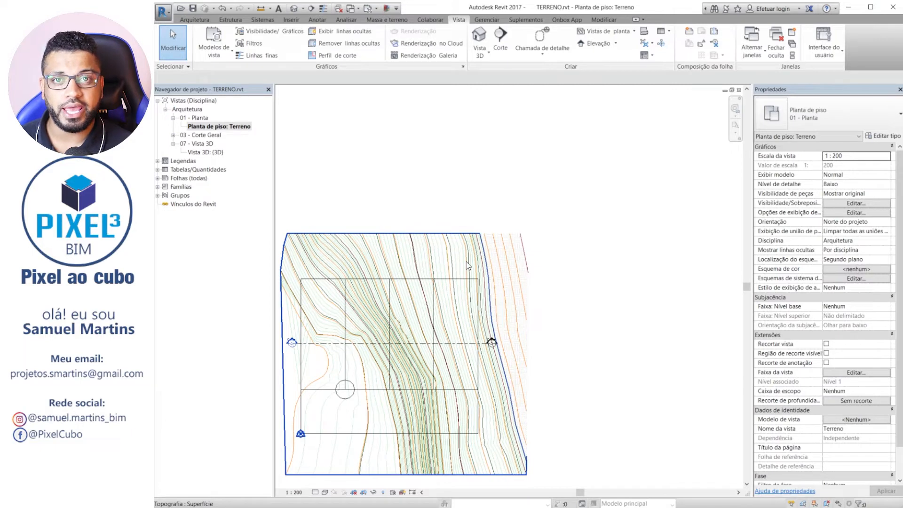
{"action": "key", "text": "Escape"}
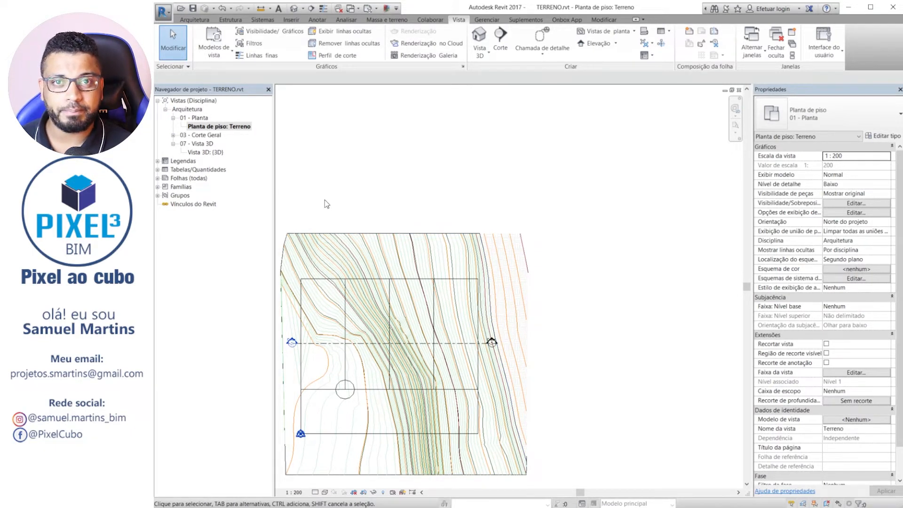
{"action": "middle_click_drag", "start_coordinate": [410, 211], "coordinate": [425, 200]}
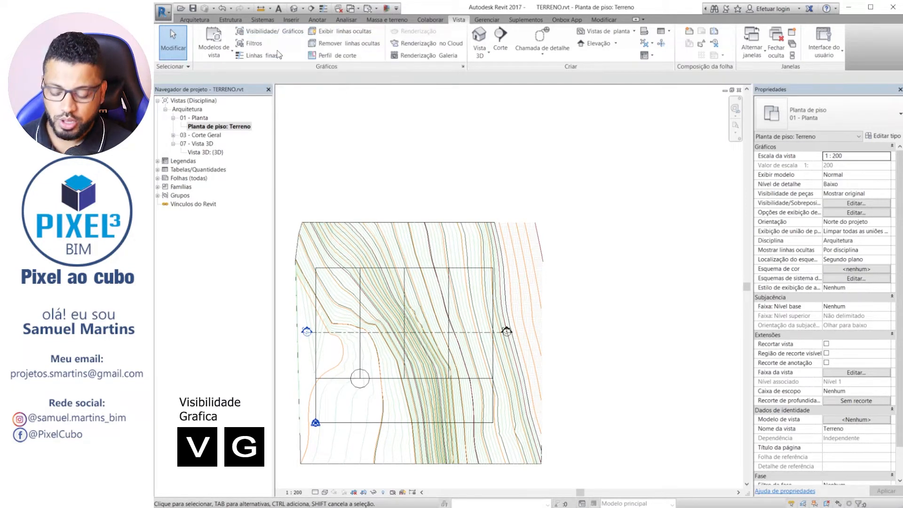
Check in the plan's visibility/graphics overrides that the Linhas de divisa subcategory under Terreno is enabled.
{"action": "key", "text": "v"}
{"action": "key", "text": "g"}
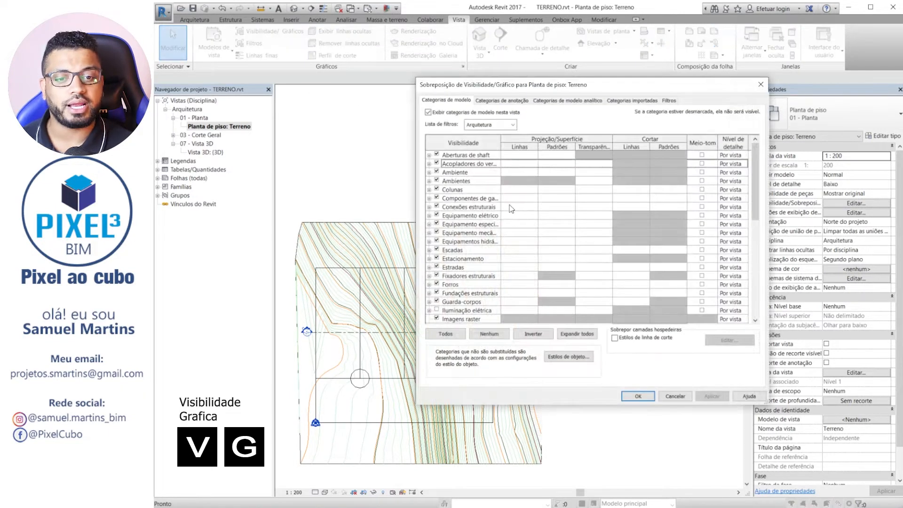
{"action": "left_click_drag", "start_coordinate": [661, 88], "coordinate": [618, 94]}
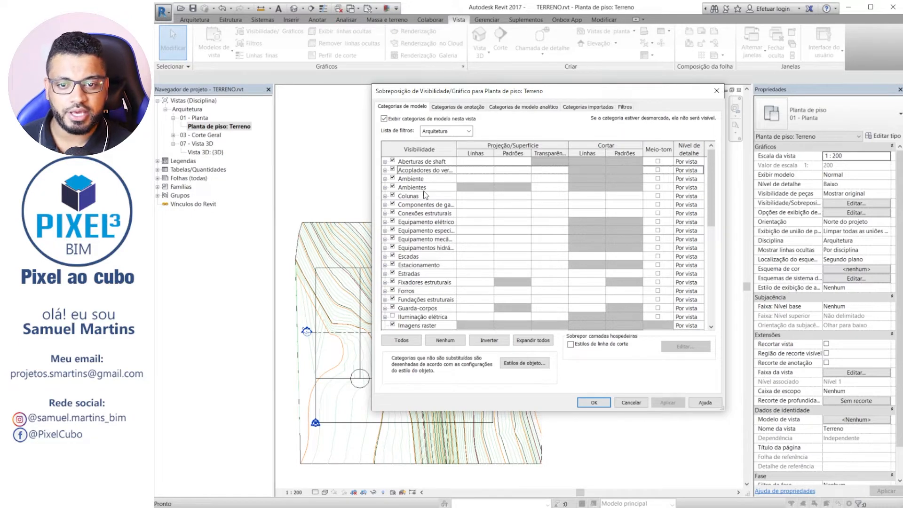
{"action": "scroll", "coordinate": [426, 195], "scroll_direction": "down", "scroll_amount": 9}
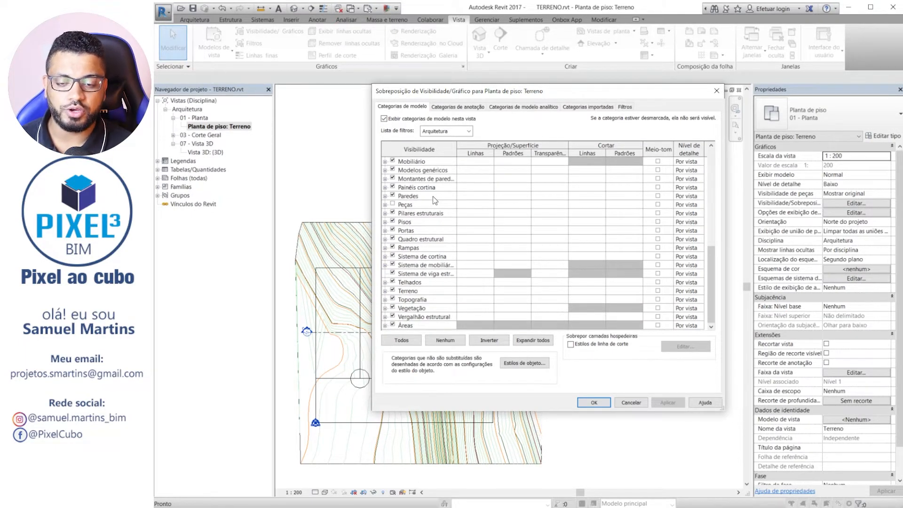
{"action": "left_click", "coordinate": [385, 291]}
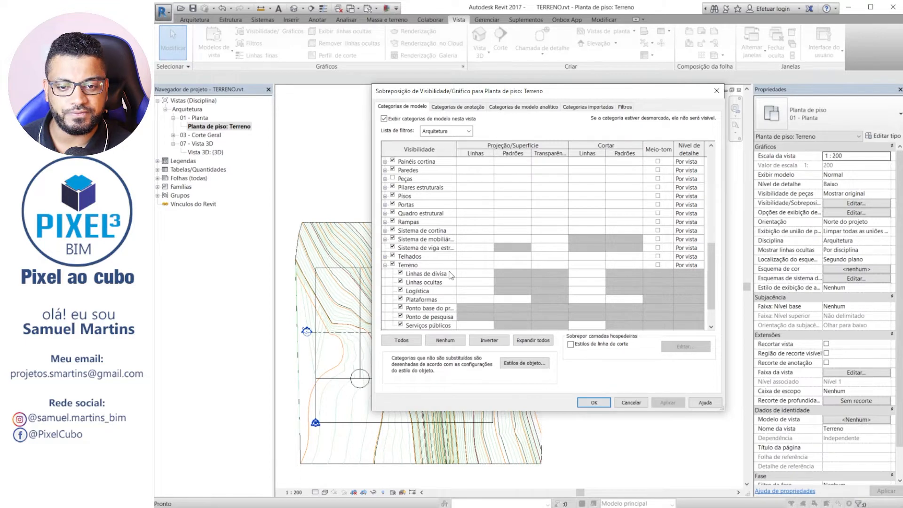
{"action": "left_click", "coordinate": [400, 273]}
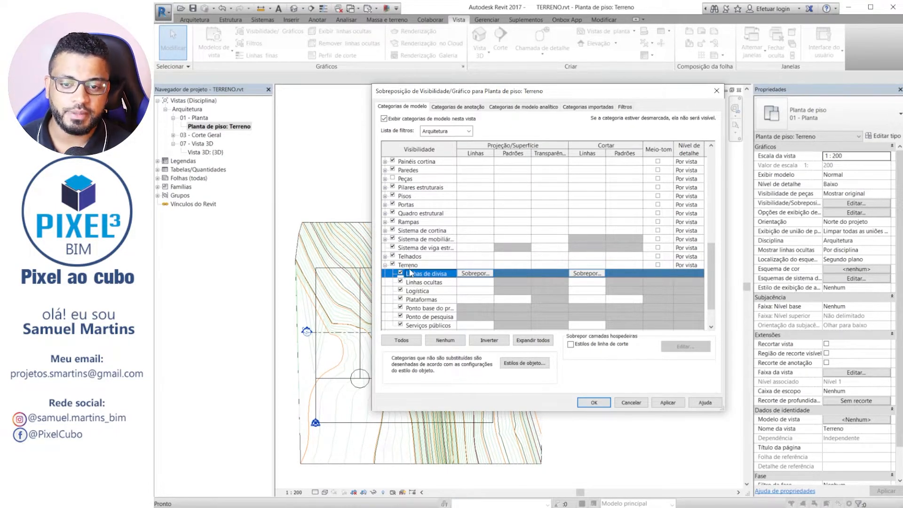
{"action": "left_click", "coordinate": [594, 402]}
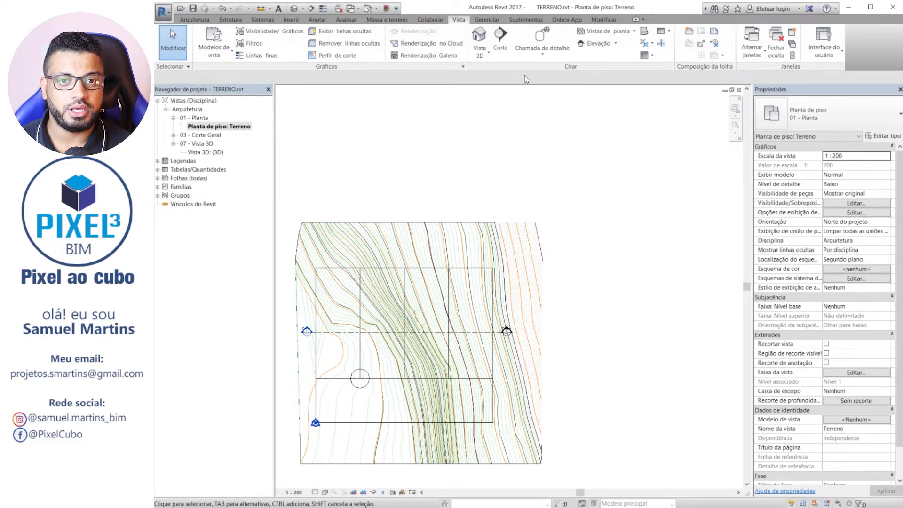
Create a property line by sketching a 1000 × 2500 rectangle over the easternmost lot in the upper row, corner to corner.
{"action": "left_click", "coordinate": [387, 19]}
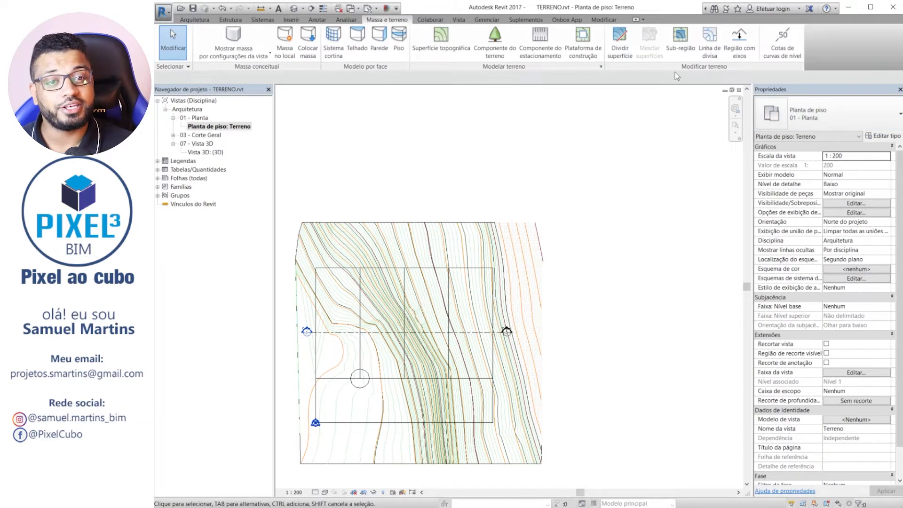
{"action": "left_click", "coordinate": [715, 44]}
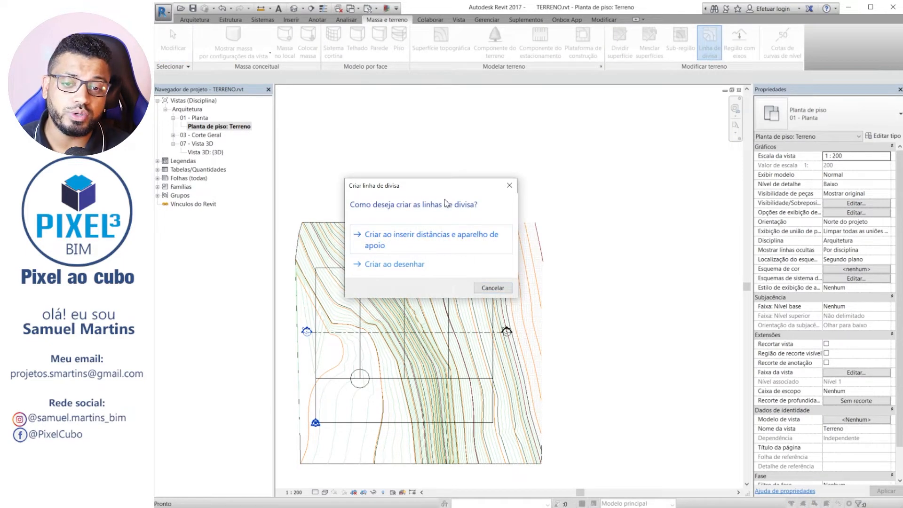
{"action": "left_click_drag", "start_coordinate": [437, 185], "coordinate": [542, 146]}
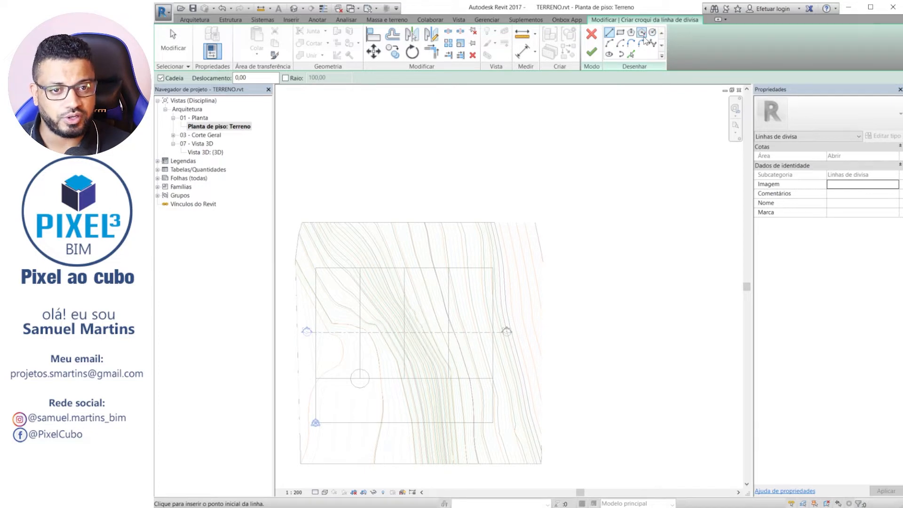
{"action": "left_click", "coordinate": [621, 32]}
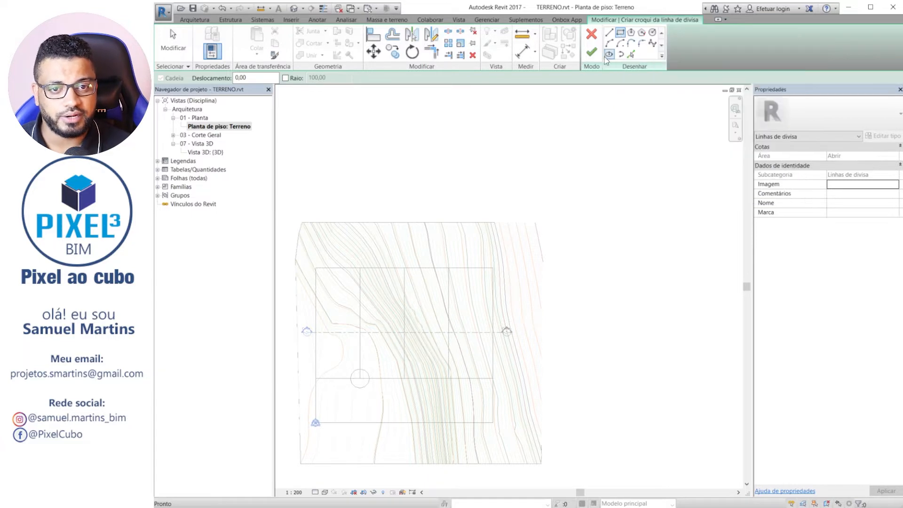
{"action": "scroll", "coordinate": [447, 378], "scroll_direction": "up", "scroll_amount": 3}
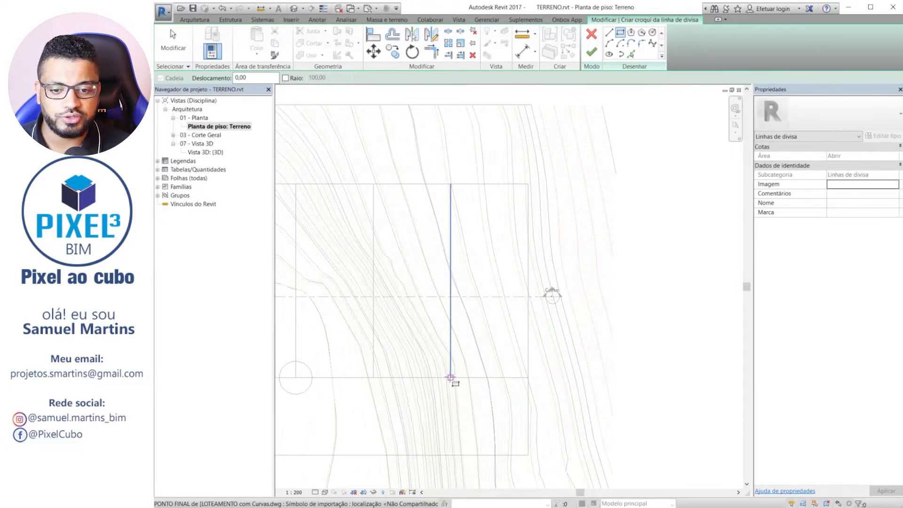
{"action": "left_click", "coordinate": [450, 377]}
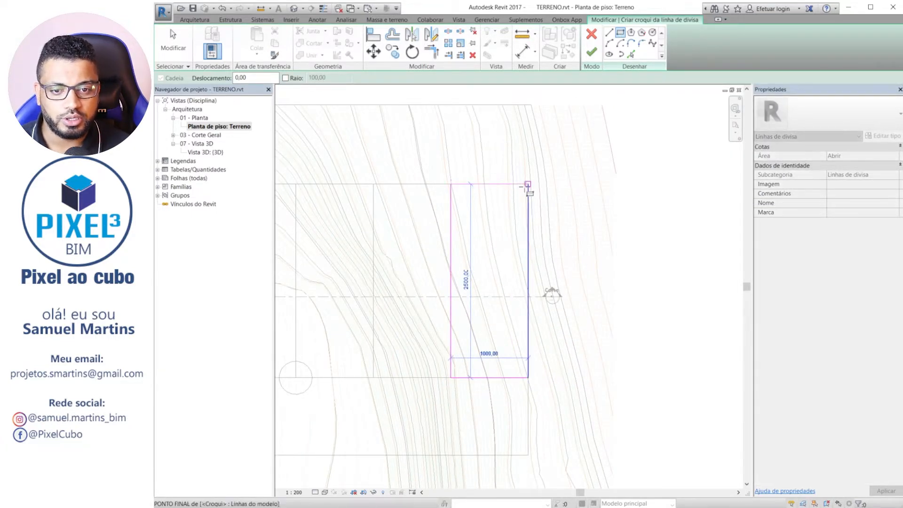
{"action": "left_click", "coordinate": [527, 185]}
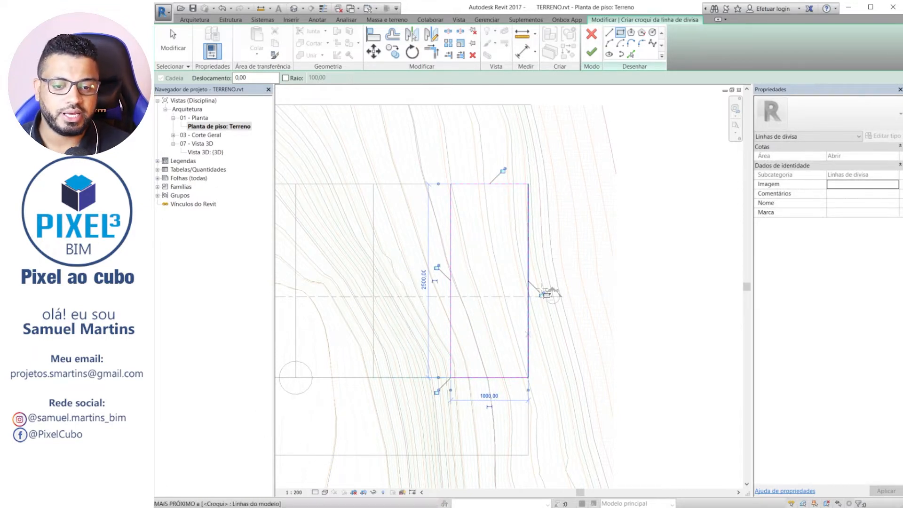
{"action": "scroll", "coordinate": [494, 298], "scroll_direction": "up", "scroll_amount": 2}
{"action": "middle_click_drag", "start_coordinate": [470, 241], "coordinate": [488, 246]}
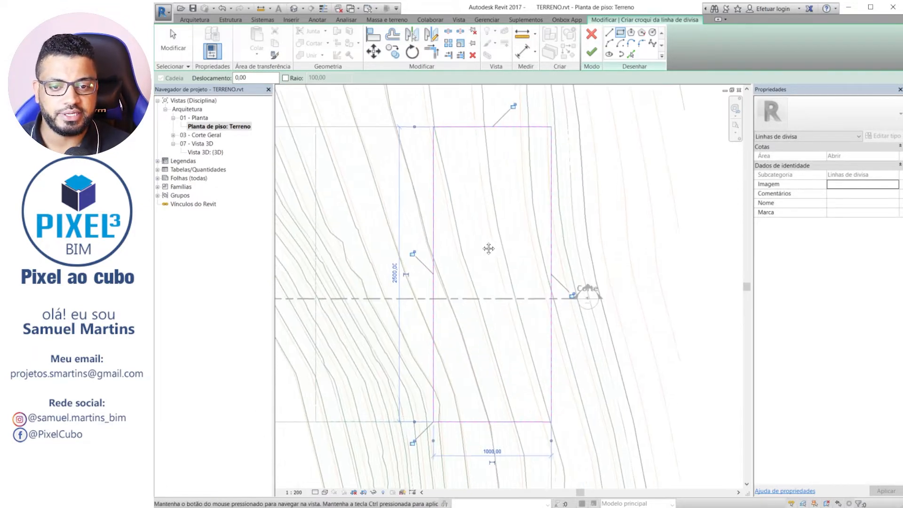
{"action": "left_click", "coordinate": [591, 53]}
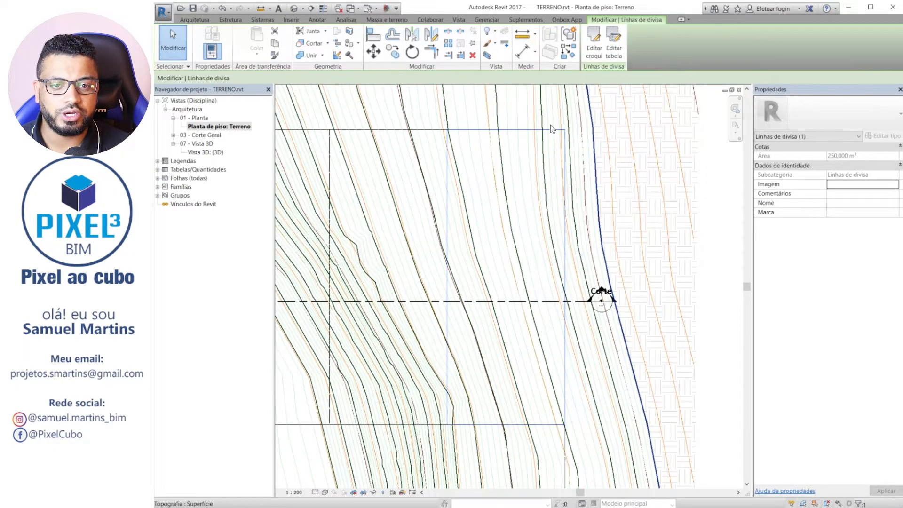
Copy the rectangular property line about 4700 away at 45° to the empty area northeast of the topography.
{"action": "scroll", "coordinate": [499, 271], "scroll_direction": "down", "scroll_amount": 3}
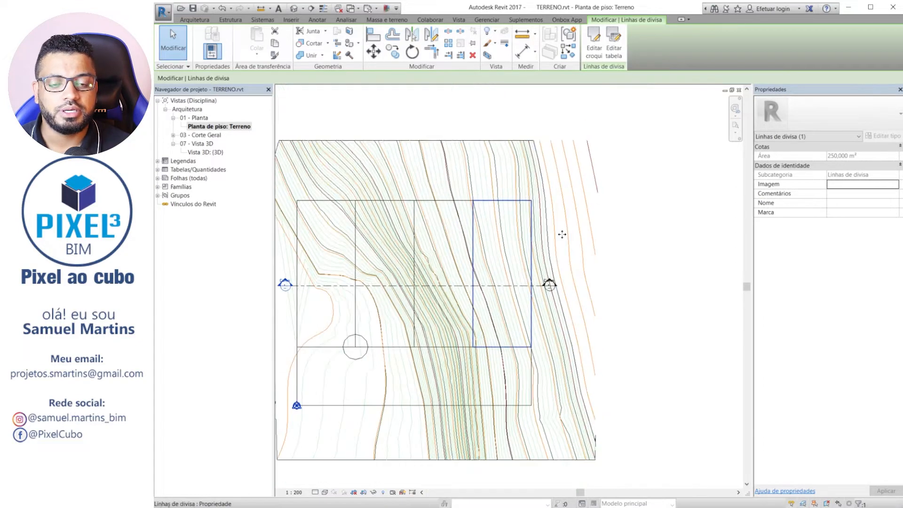
{"action": "scroll", "coordinate": [522, 296], "scroll_direction": "down", "scroll_amount": 3}
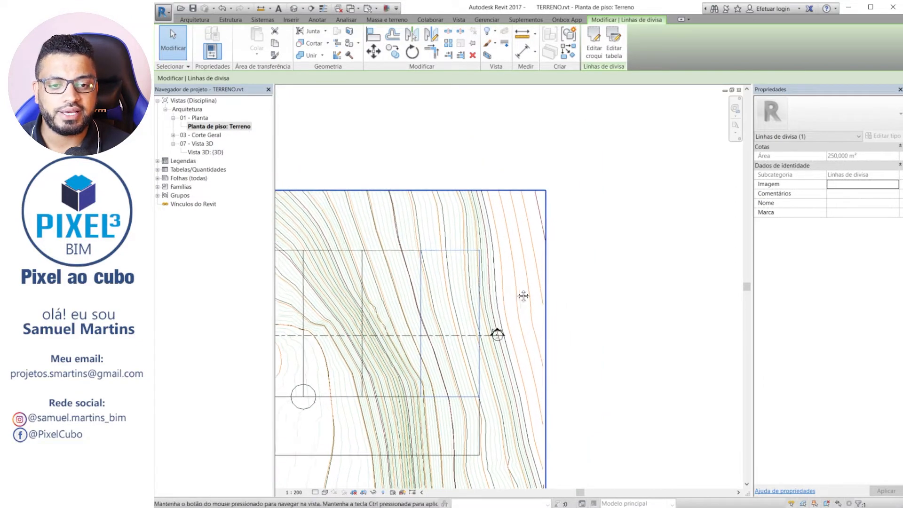
{"action": "left_click", "coordinate": [395, 56]}
{"action": "left_click", "coordinate": [452, 268]}
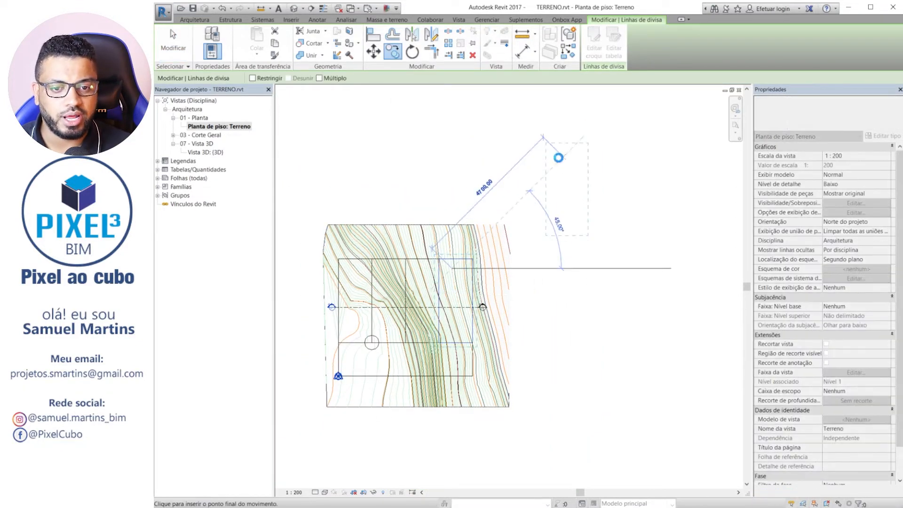
{"action": "left_click", "coordinate": [558, 158]}
{"action": "key", "text": "Escape"}
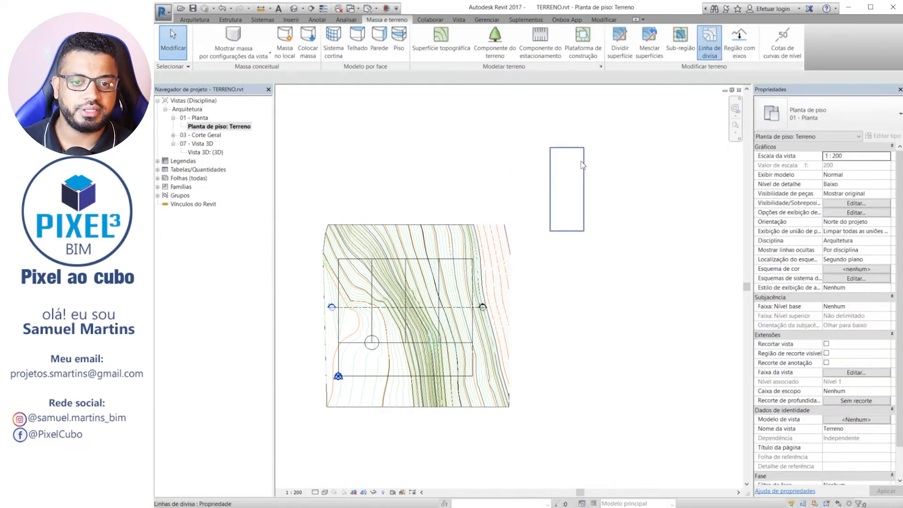
Edit the copied property line's sketch, rounding its lower-right corner with a fillet arc of about 440 radius, and finish the sketch.
{"action": "middle_click_drag", "start_coordinate": [640, 201], "coordinate": [571, 287]}
{"action": "left_click_drag", "start_coordinate": [515, 256], "coordinate": [559, 187]}
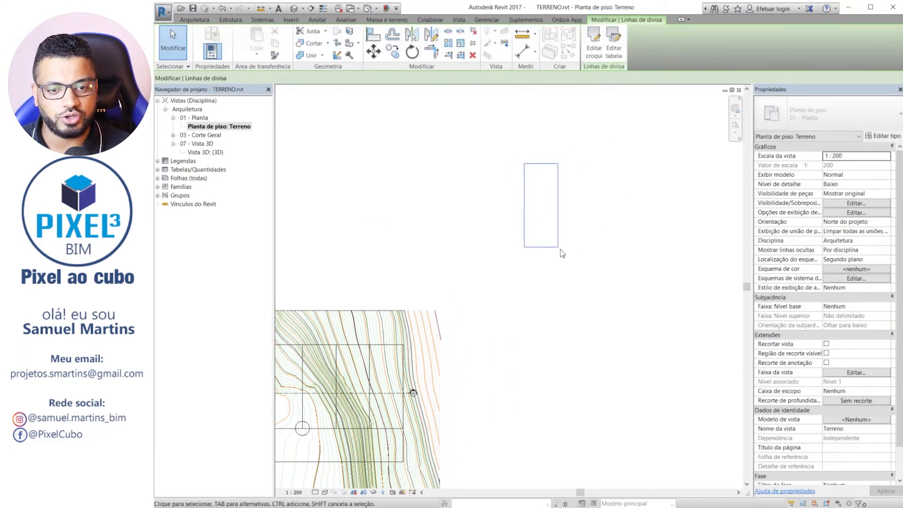
{"action": "left_click", "coordinate": [559, 195]}
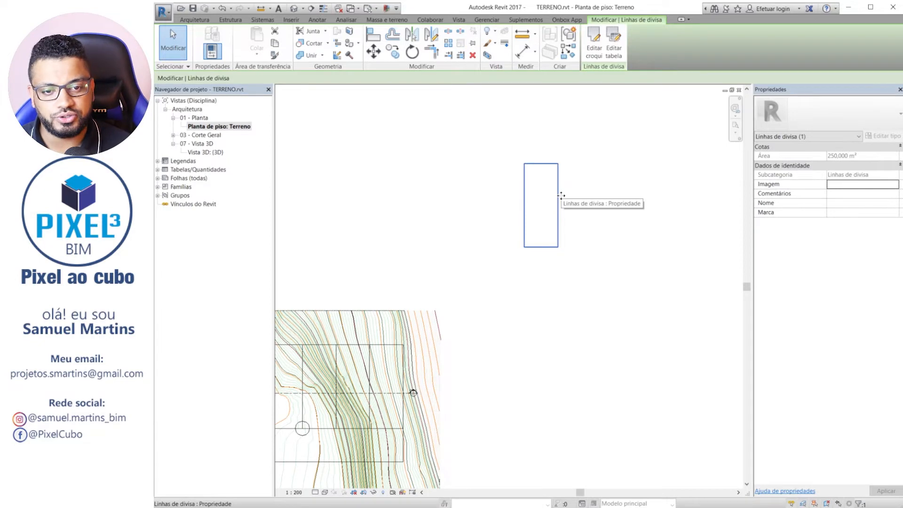
{"action": "scroll", "coordinate": [563, 194], "scroll_direction": "up", "scroll_amount": 2}
{"action": "middle_click_drag", "start_coordinate": [492, 268], "coordinate": [471, 345]}
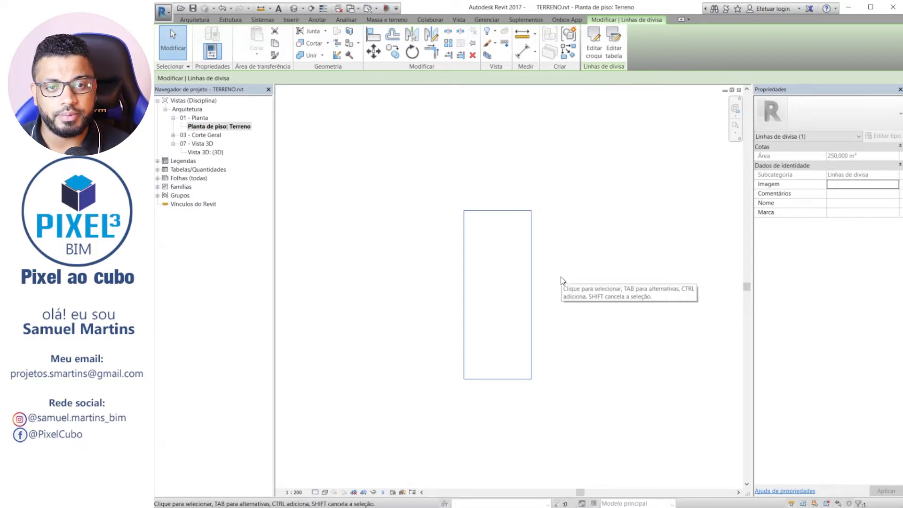
{"action": "left_click", "coordinate": [590, 47]}
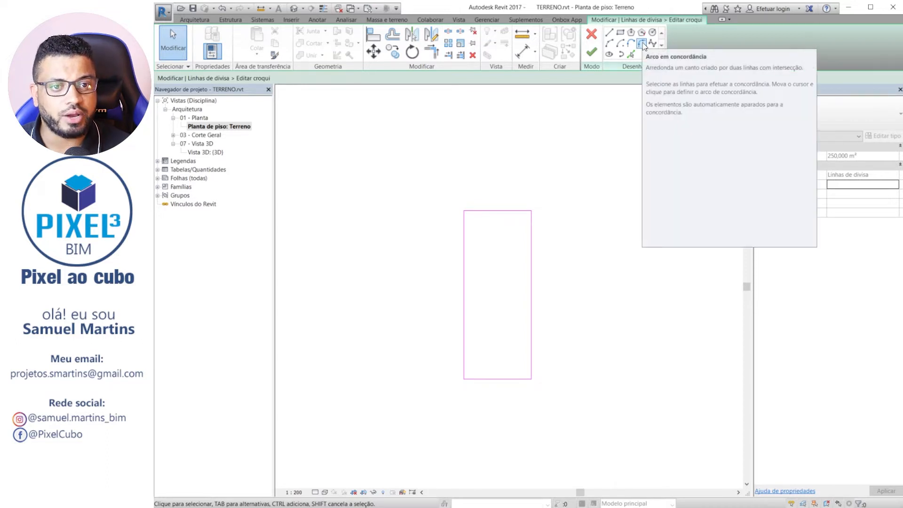
{"action": "left_click", "coordinate": [642, 43]}
{"action": "scroll", "coordinate": [499, 392], "scroll_direction": "up", "scroll_amount": 2}
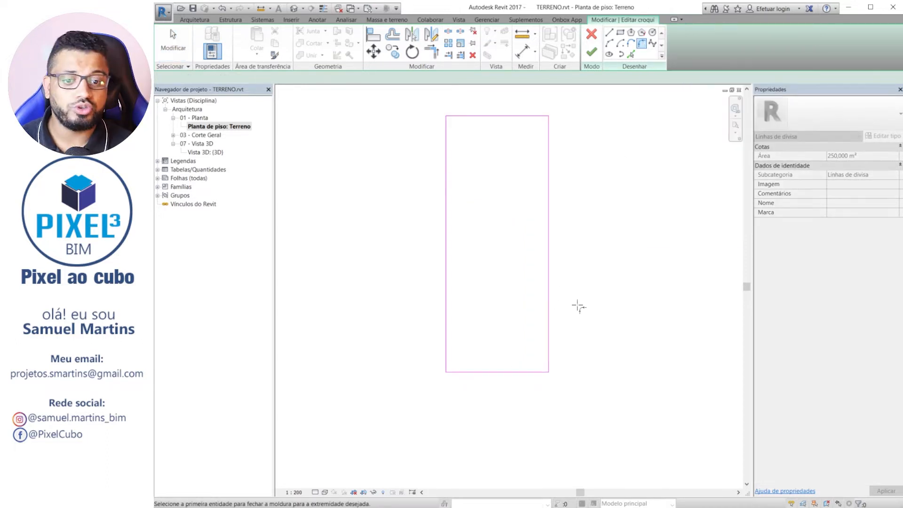
{"action": "left_click", "coordinate": [548, 350]}
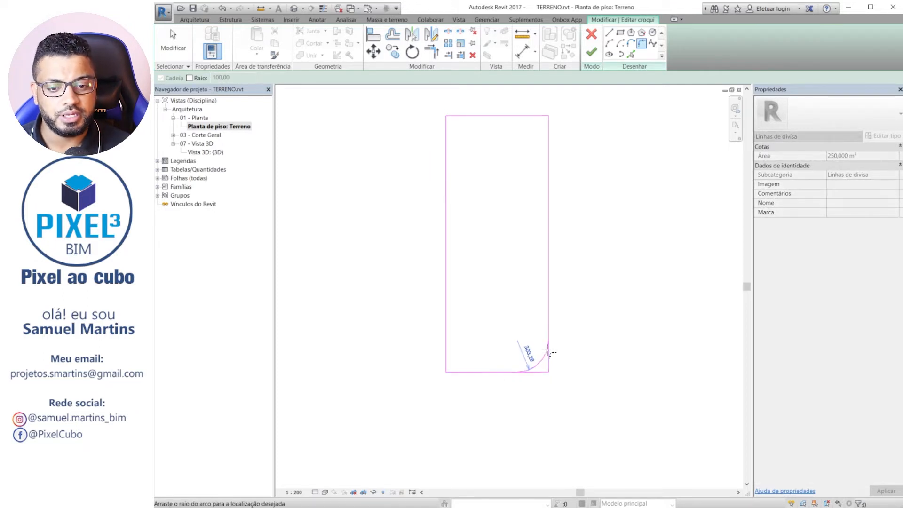
{"action": "left_click", "coordinate": [541, 352]}
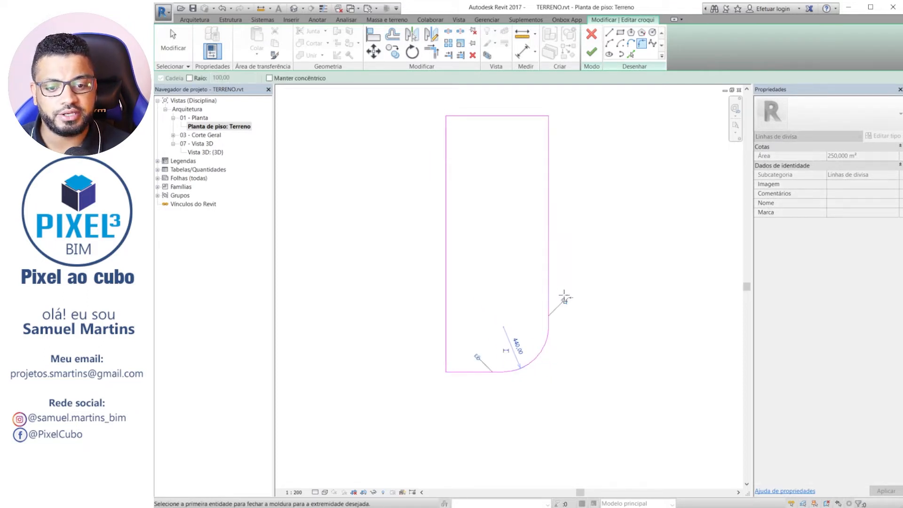
{"action": "left_click", "coordinate": [592, 52]}
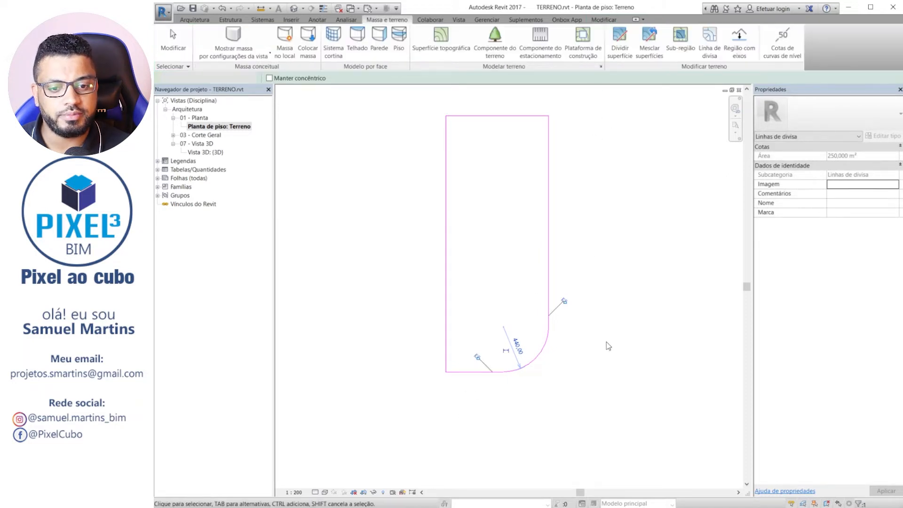
{"action": "middle_click_drag", "start_coordinate": [487, 217], "coordinate": [510, 225]}
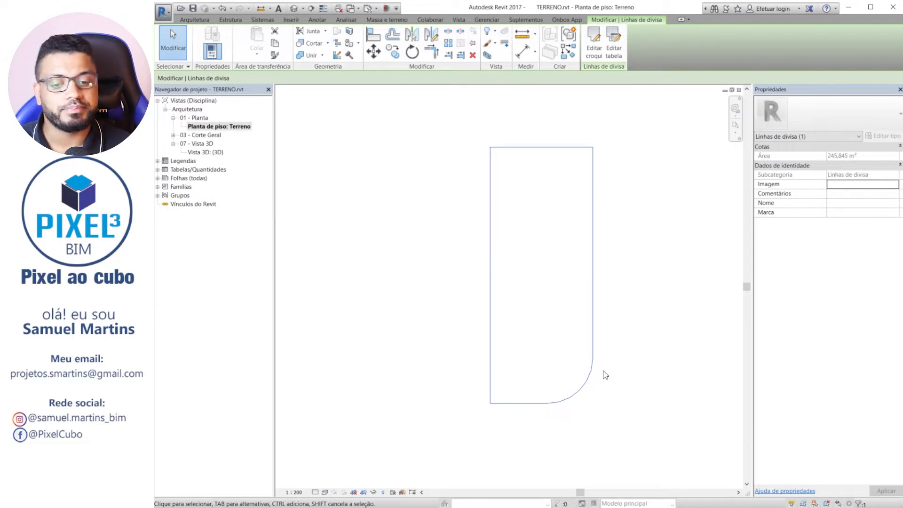
{"action": "scroll", "coordinate": [502, 345], "scroll_direction": "down", "scroll_amount": 2}
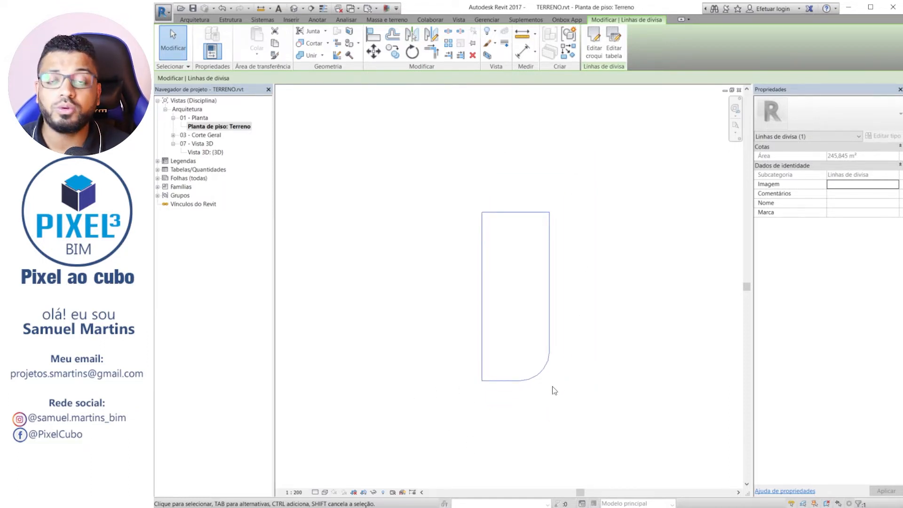
Load the Identificador de divisa, Identificador de linha de divisa and Identificador de linha de divisa-Raio families from the library's Anotações/Civil folder.
{"action": "scroll", "coordinate": [547, 329], "scroll_direction": "up", "scroll_amount": 2}
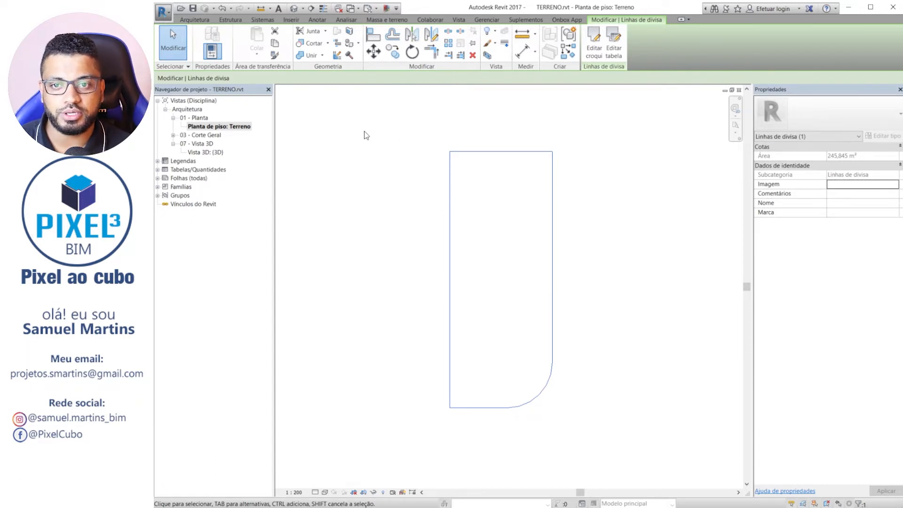
{"action": "left_click", "coordinate": [287, 20]}
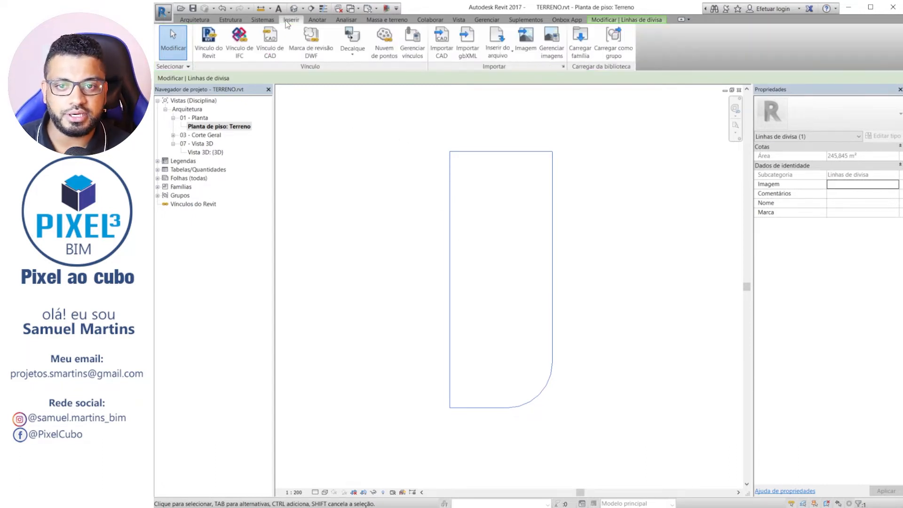
{"action": "left_click", "coordinate": [574, 42]}
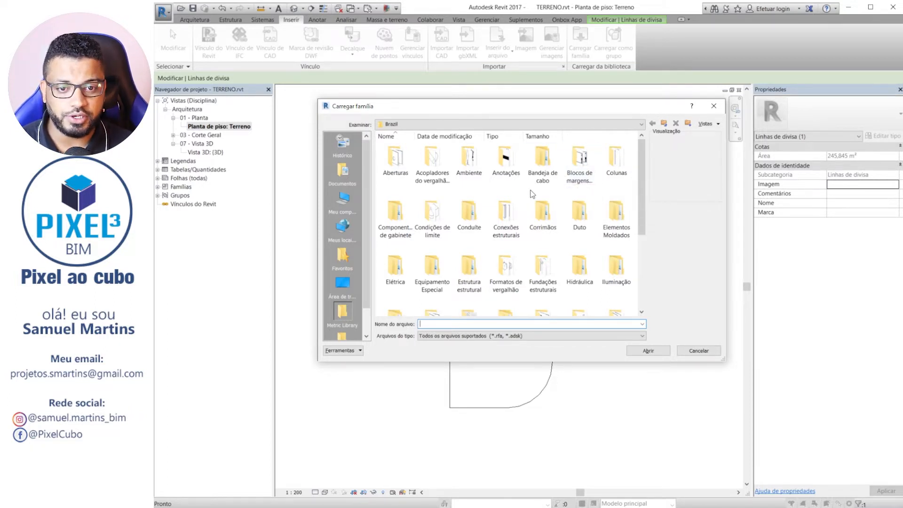
{"action": "double_click", "coordinate": [506, 162]}
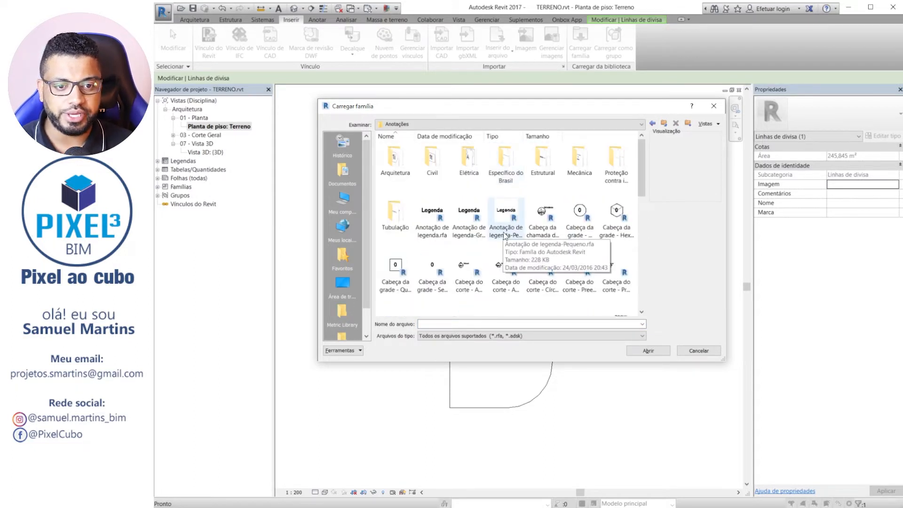
{"action": "double_click", "coordinate": [432, 159]}
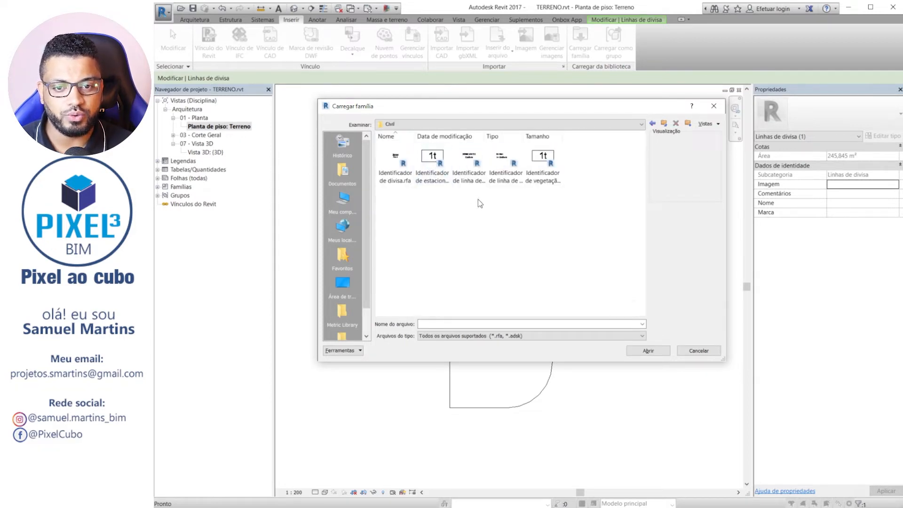
{"action": "left_click", "coordinate": [397, 160]}
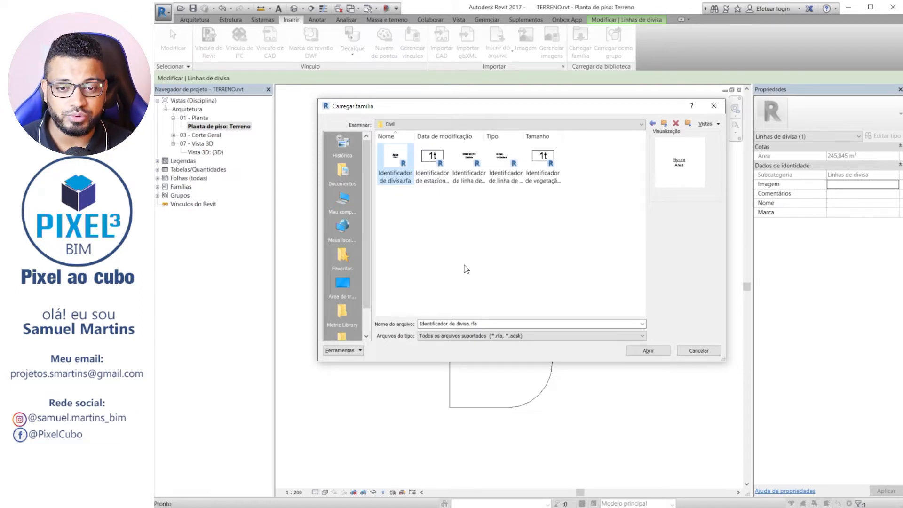
{"action": "left_click", "coordinate": [468, 161]}
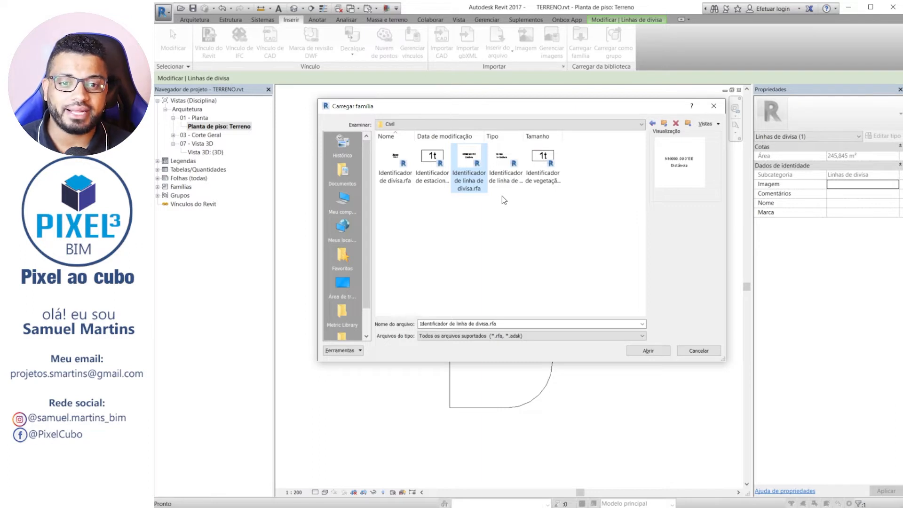
{"action": "left_click", "coordinate": [505, 172]}
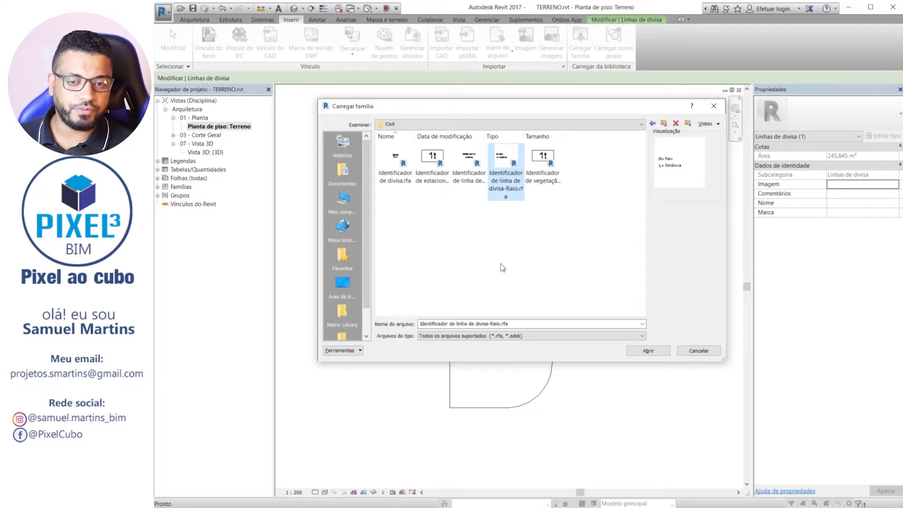
{"action": "key", "text": "ctrl"}
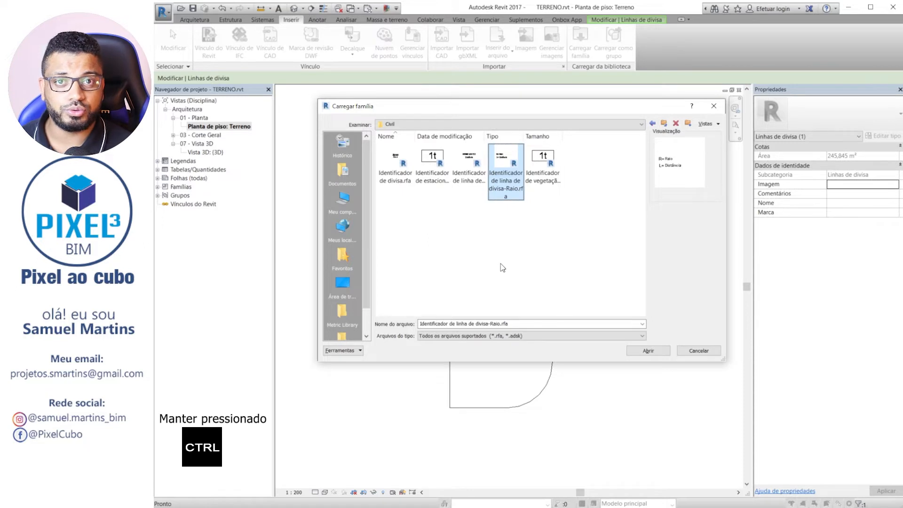
{"action": "left_click", "coordinate": [469, 164], "text": "ctrl"}
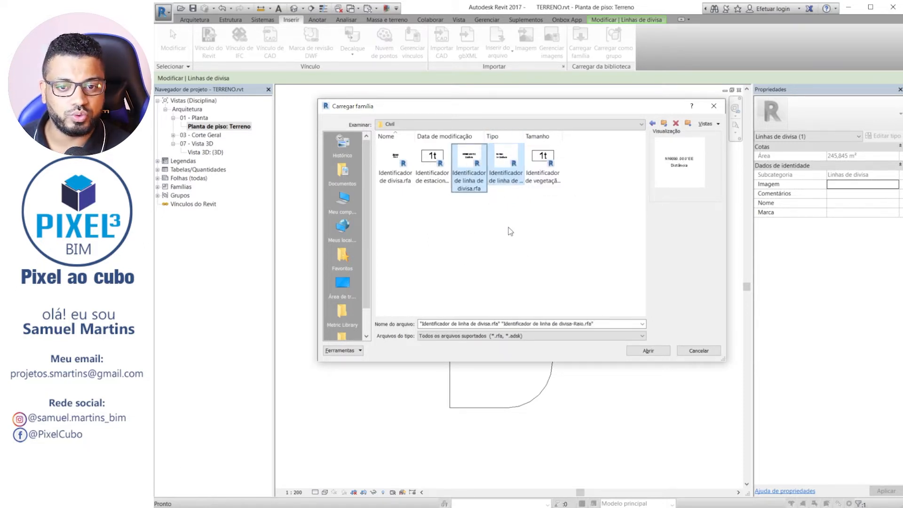
{"action": "left_click", "coordinate": [394, 163], "text": "ctrl"}
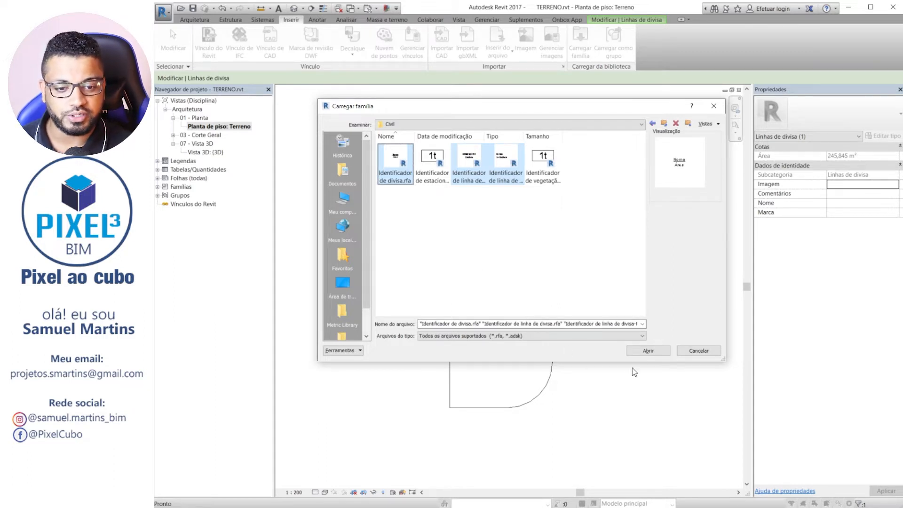
{"action": "left_click", "coordinate": [649, 352]}
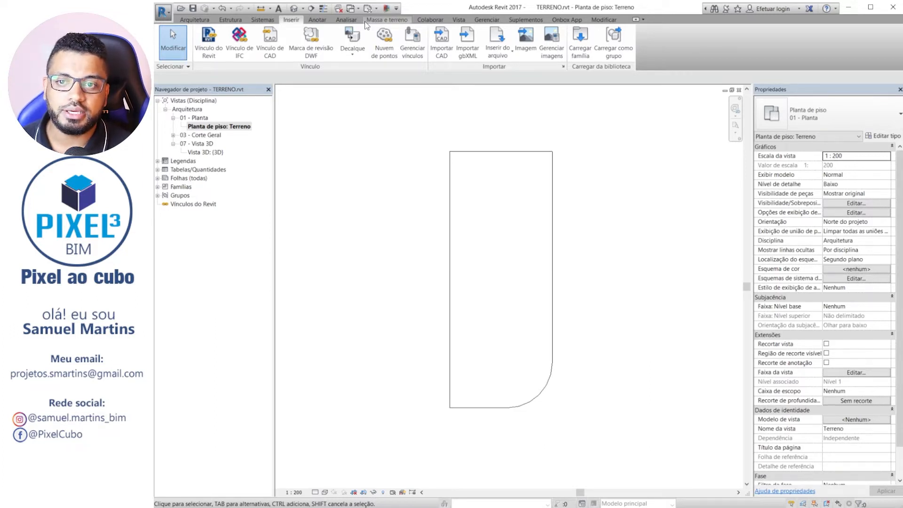
Tag all untagged property segments with Identificador de linha de divisa : Graus minutos segundos and the property with Identificador de divisa.
{"action": "left_click", "coordinate": [323, 20]}
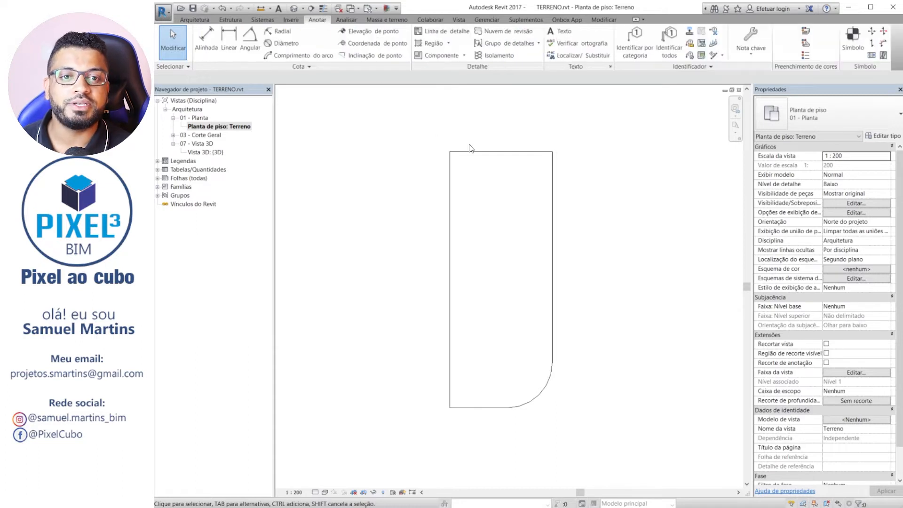
{"action": "left_click", "coordinate": [673, 37]}
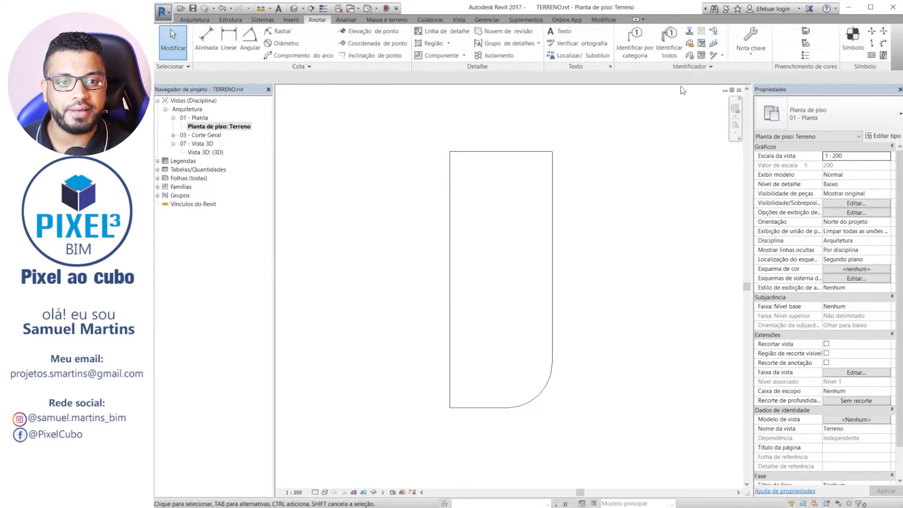
{"action": "left_click_drag", "start_coordinate": [444, 100], "coordinate": [569, 100]}
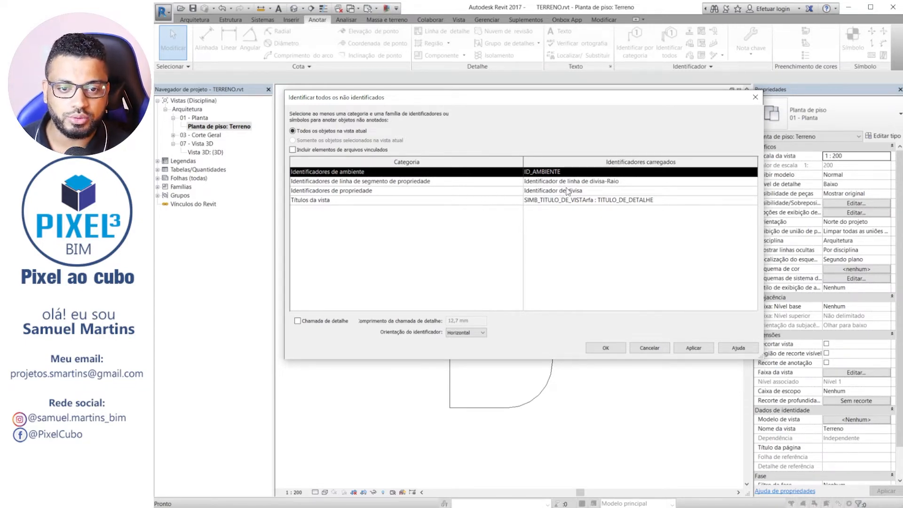
{"action": "left_click", "coordinate": [624, 184]}
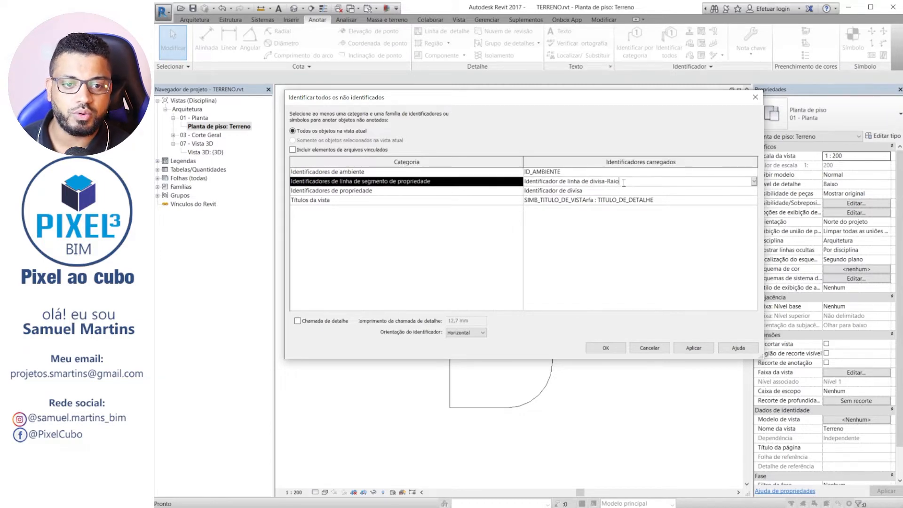
{"action": "left_click", "coordinate": [754, 183]}
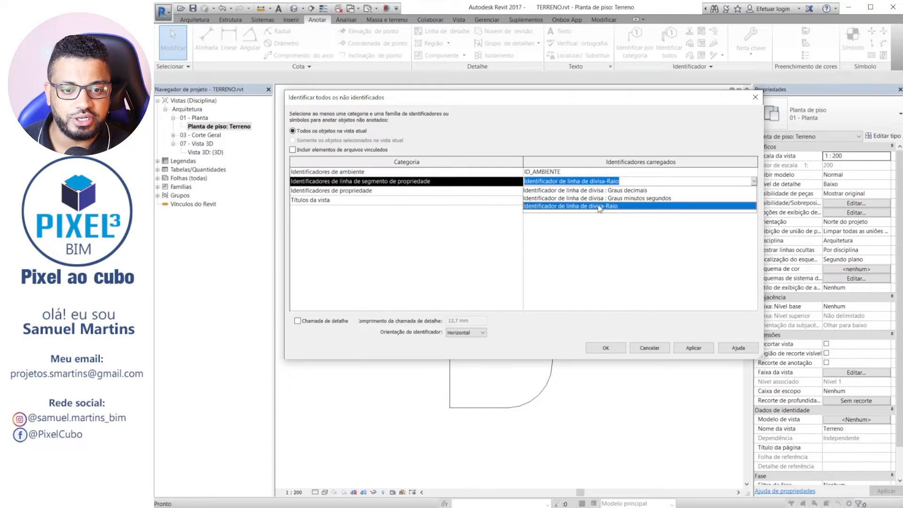
{"action": "left_click", "coordinate": [624, 199]}
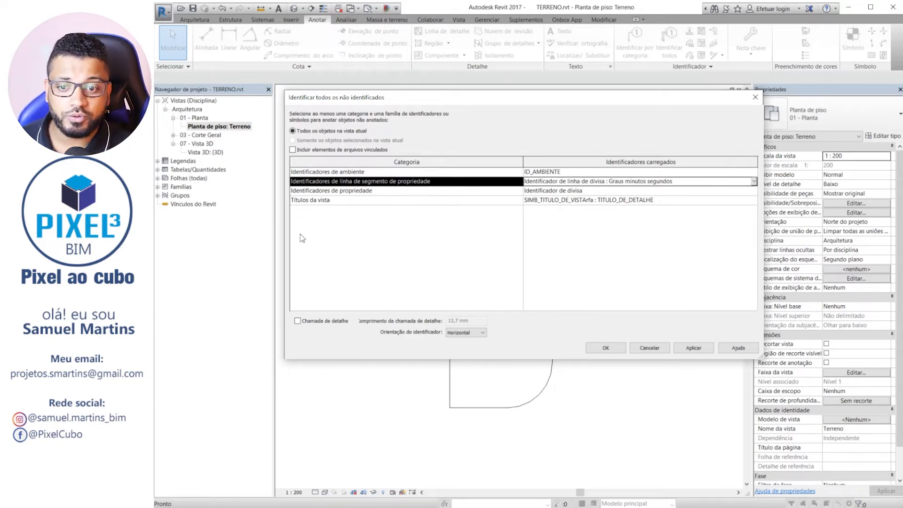
{"action": "left_click", "coordinate": [387, 191], "text": "ctrl"}
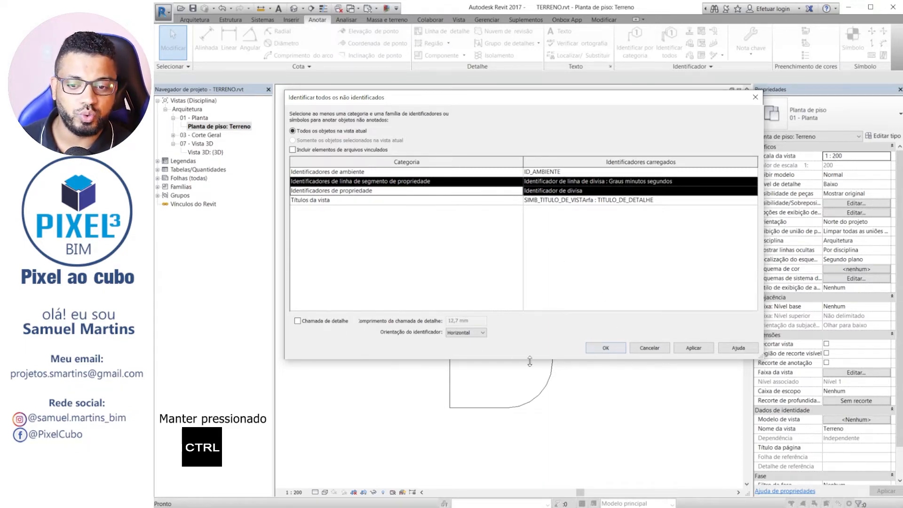
{"action": "left_click", "coordinate": [609, 350]}
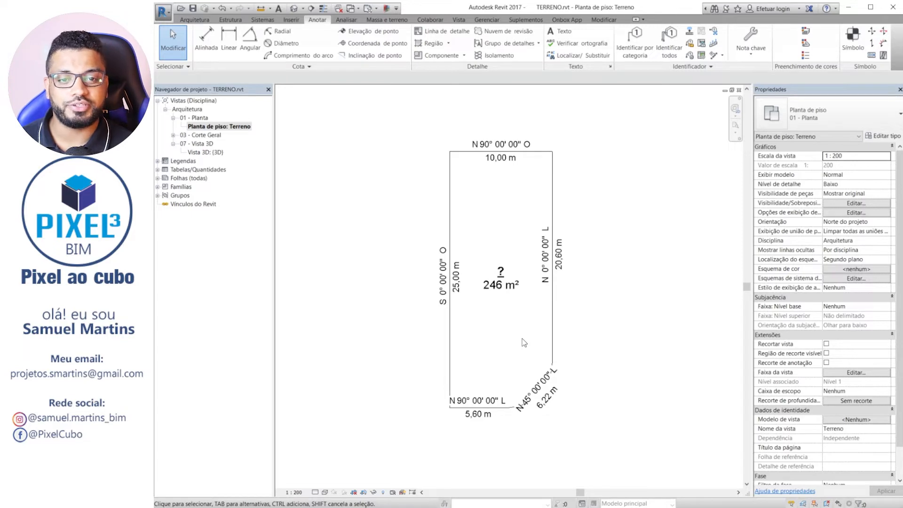
Examine the bearing and length tags on each side of the lot and the name and area tag at its centre.
{"action": "middle_click_drag", "start_coordinate": [497, 259], "coordinate": [476, 258]}
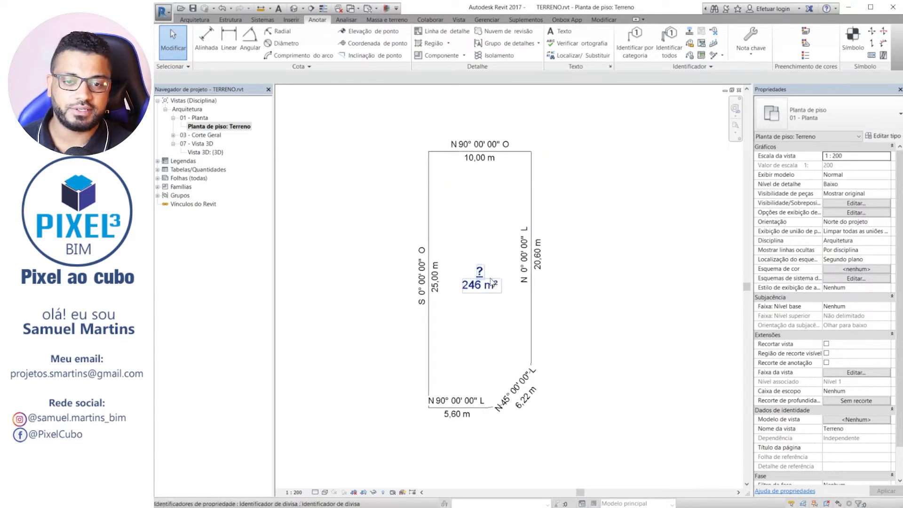
{"action": "scroll", "coordinate": [427, 316], "scroll_direction": "up", "scroll_amount": 3}
{"action": "scroll", "coordinate": [562, 357], "scroll_direction": "up", "scroll_amount": 1}
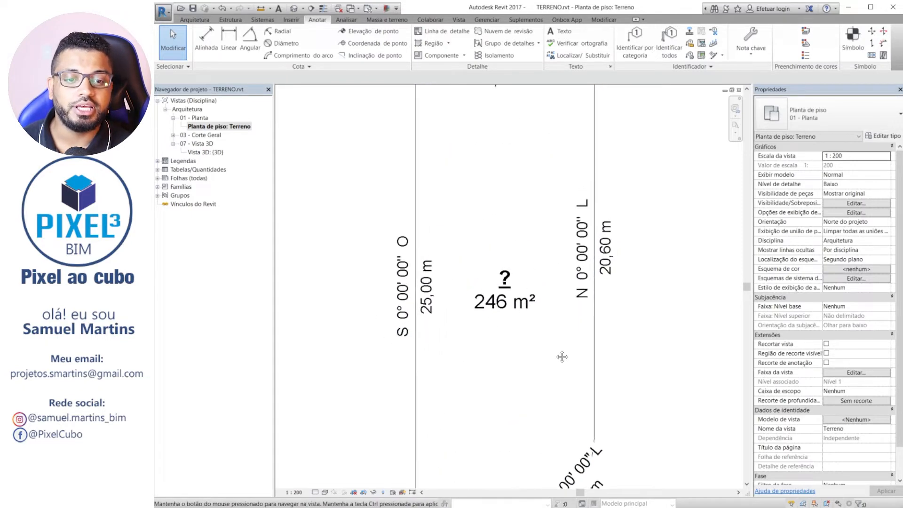
{"action": "middle_click_drag", "start_coordinate": [562, 357], "coordinate": [550, 431]}
{"action": "scroll", "coordinate": [357, 308], "scroll_direction": "down", "scroll_amount": 3}
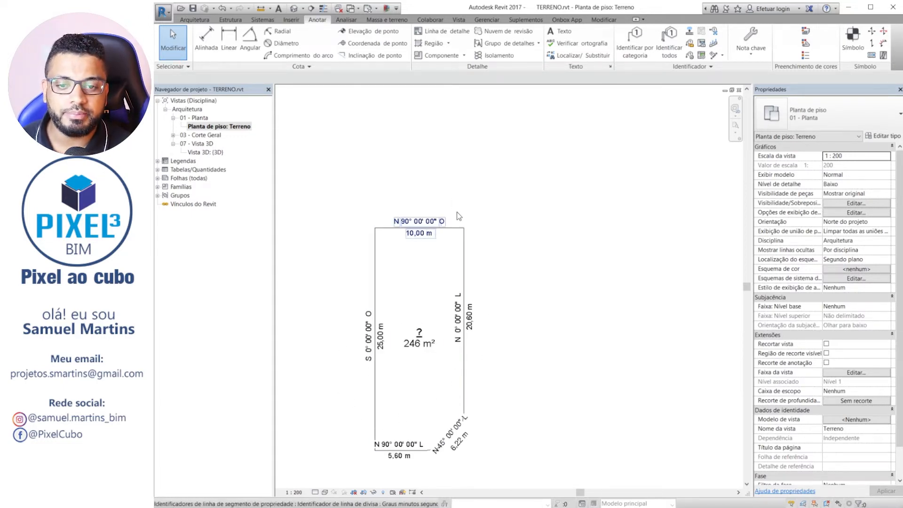
{"action": "middle_click_drag", "start_coordinate": [396, 286], "coordinate": [434, 246]}
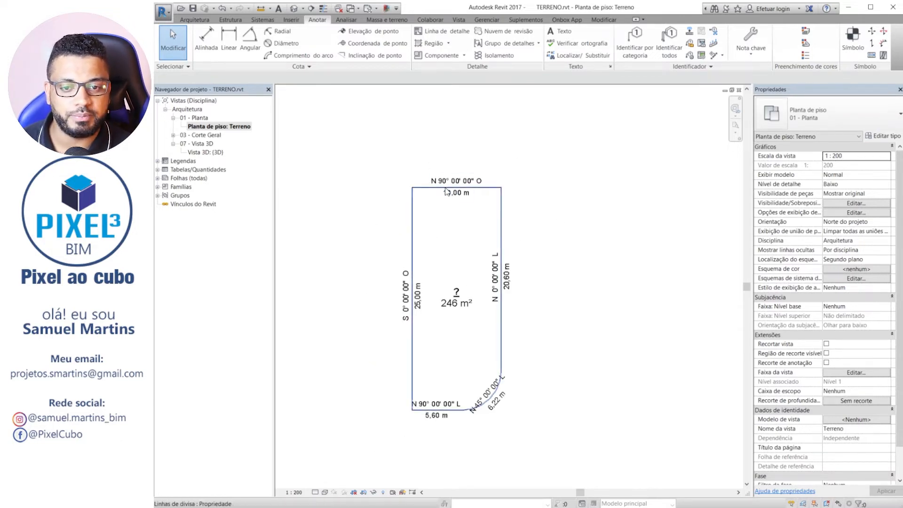
{"action": "scroll", "coordinate": [442, 187], "scroll_direction": "up", "scroll_amount": 3}
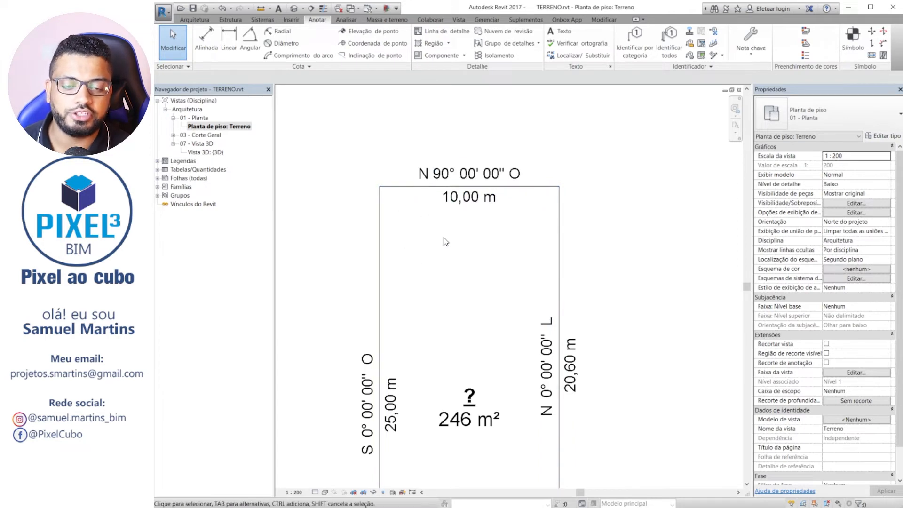
{"action": "scroll", "coordinate": [422, 179], "scroll_direction": "down", "scroll_amount": 3}
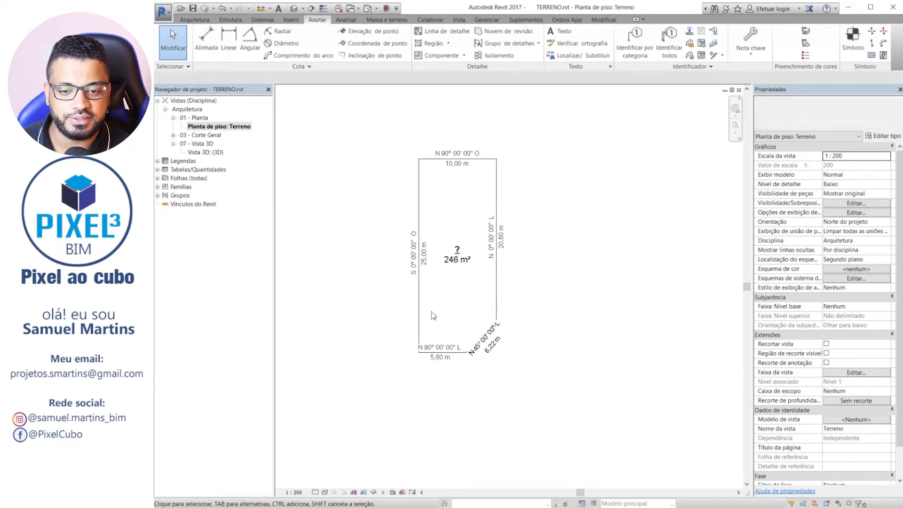
{"action": "scroll", "coordinate": [431, 392], "scroll_direction": "up", "scroll_amount": 4}
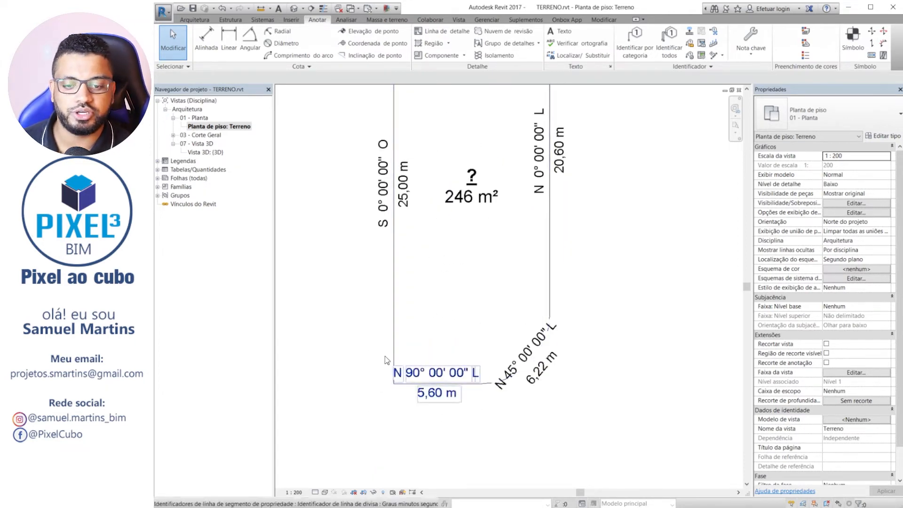
{"action": "middle_click_drag", "start_coordinate": [483, 342], "coordinate": [484, 442]}
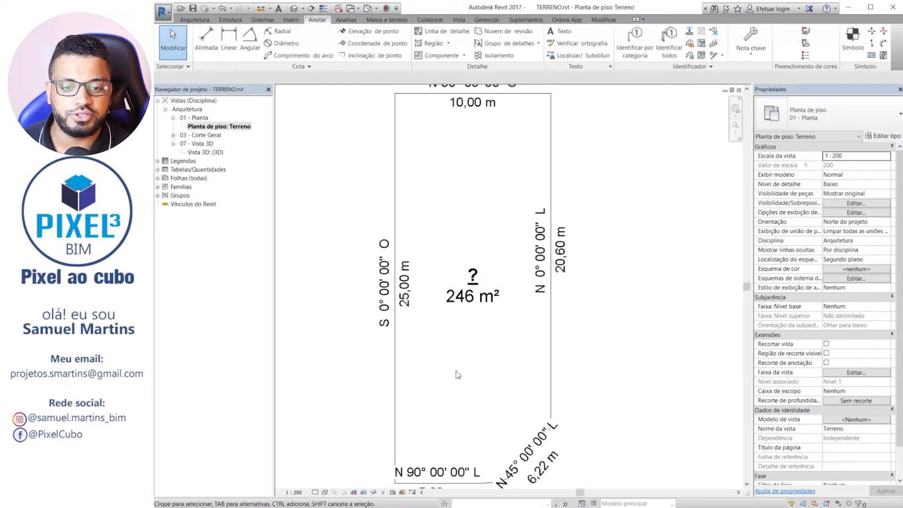
{"action": "scroll", "coordinate": [463, 319], "scroll_direction": "up", "scroll_amount": 2}
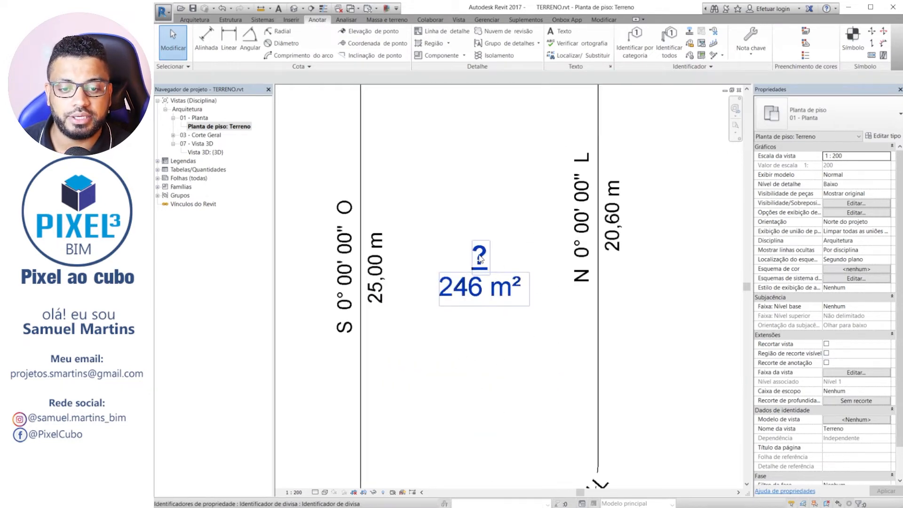
{"action": "scroll", "coordinate": [486, 269], "scroll_direction": "down", "scroll_amount": 2}
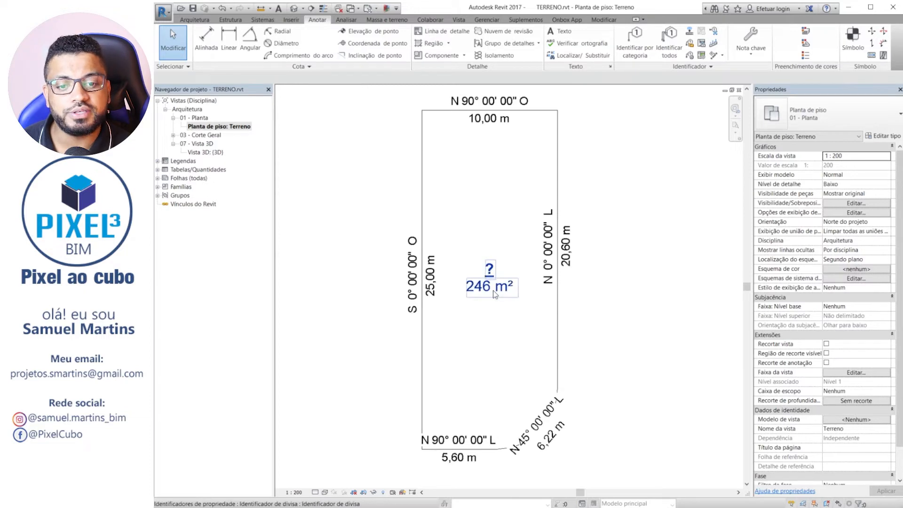
Set the Nome property of the round-cornered property line to Lote 01 and deselect it.
{"action": "left_click", "coordinate": [558, 181]}
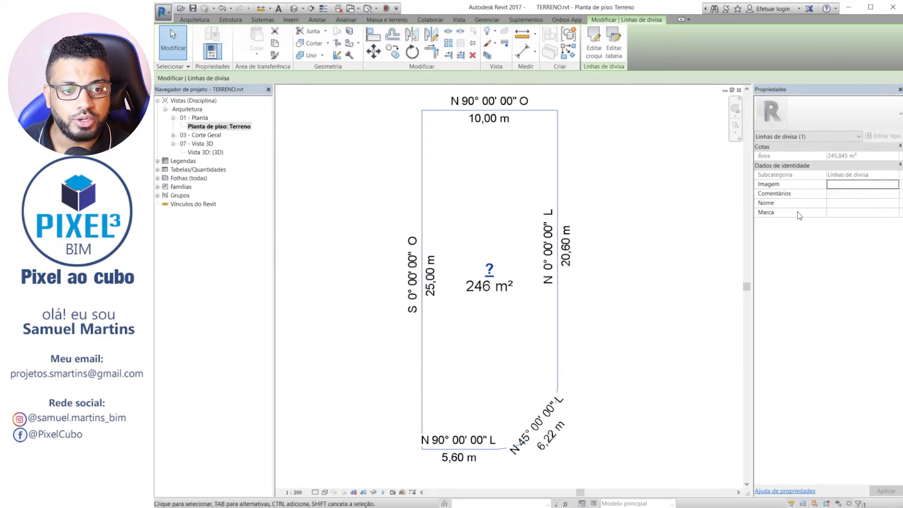
{"action": "left_click", "coordinate": [855, 203]}
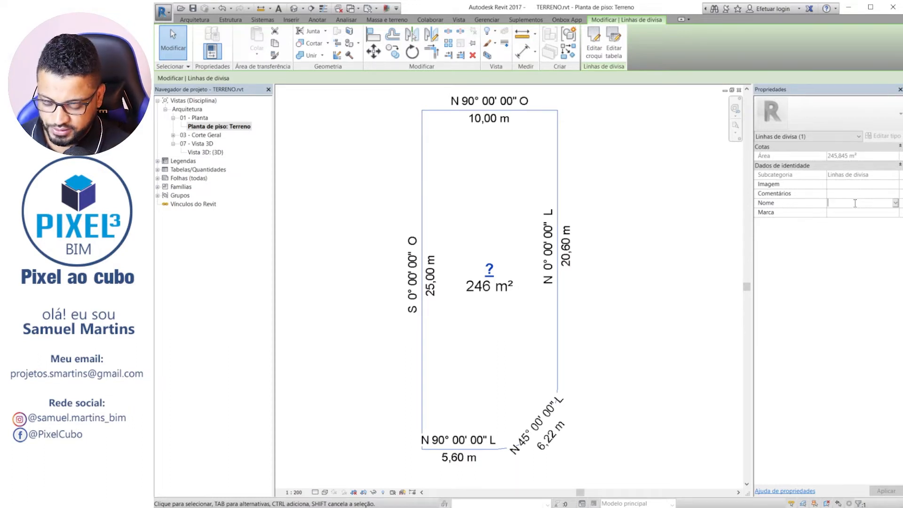
{"action": "type", "text": "Lote 01"}
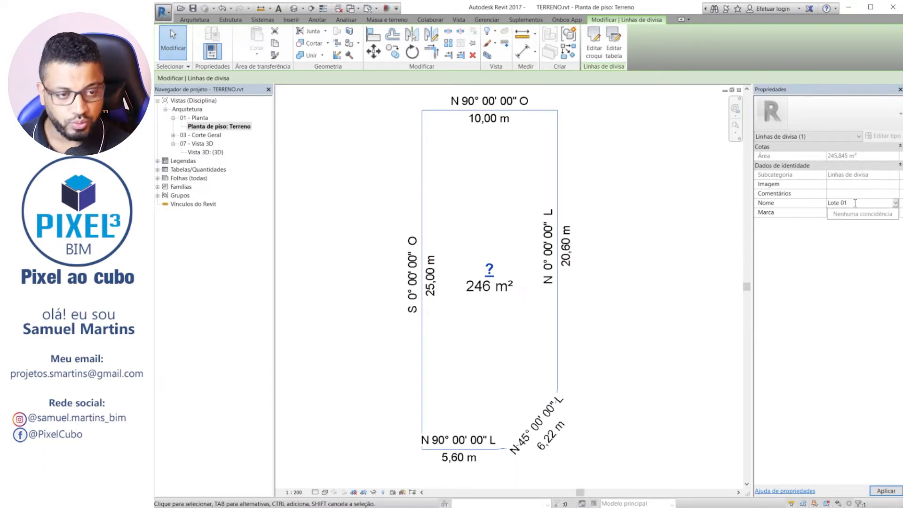
{"action": "key", "text": "Return"}
{"action": "middle_click_drag", "start_coordinate": [654, 295], "coordinate": [620, 303]}
{"action": "key", "text": "Escape"}
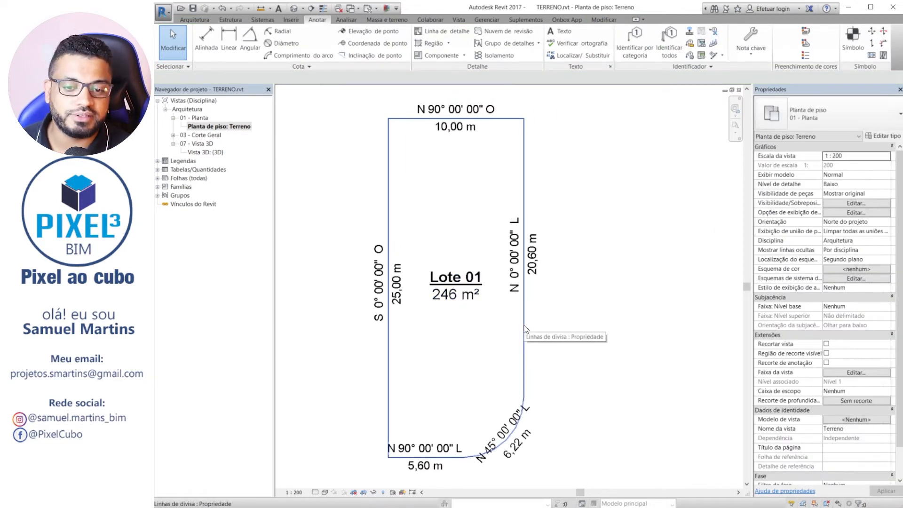
Change the lot name to Lote 02 directly in the name and area tag, and deselect the tag.
{"action": "left_click", "coordinate": [447, 278]}
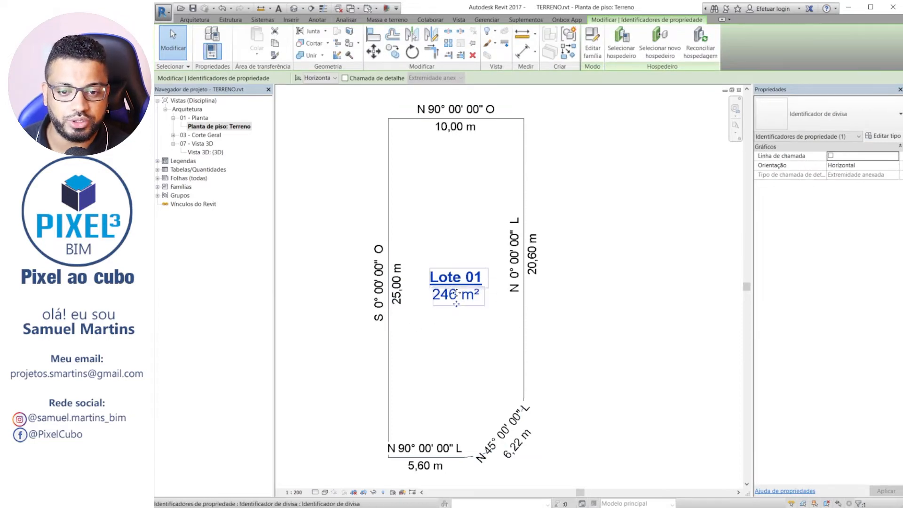
{"action": "left_click", "coordinate": [449, 277]}
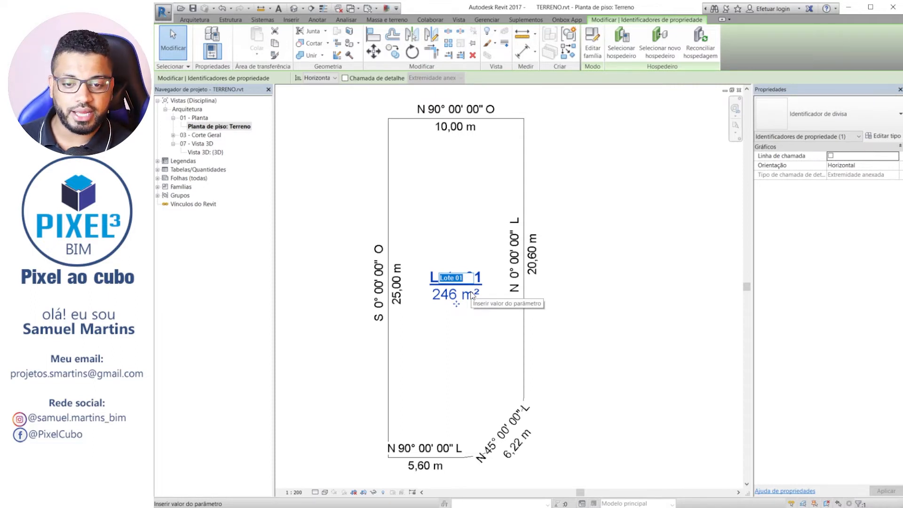
{"action": "left_click", "coordinate": [465, 279]}
{"action": "key", "text": "BackSpace"}
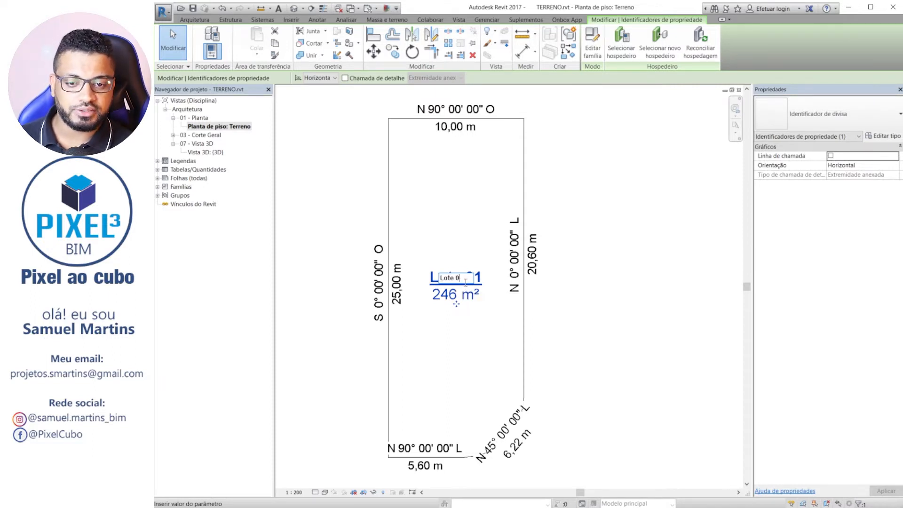
{"action": "type", "text": "2"}
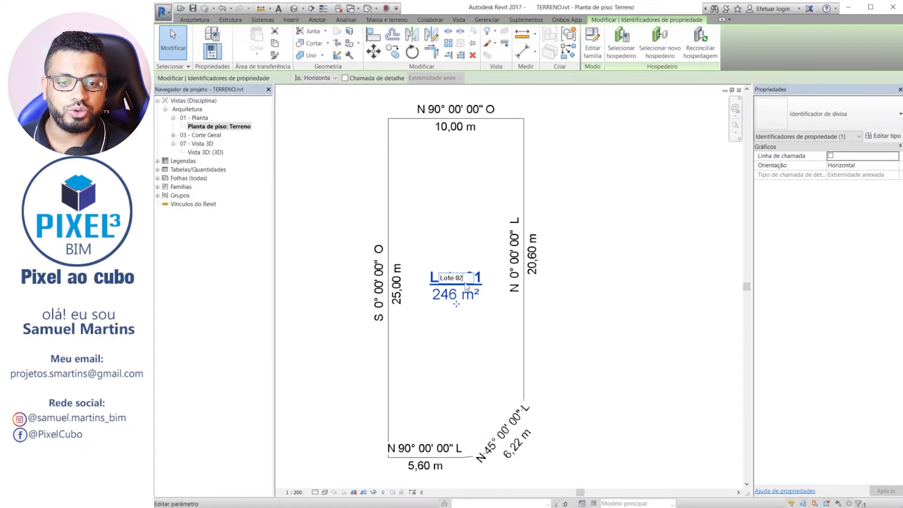
{"action": "key", "text": "Return"}
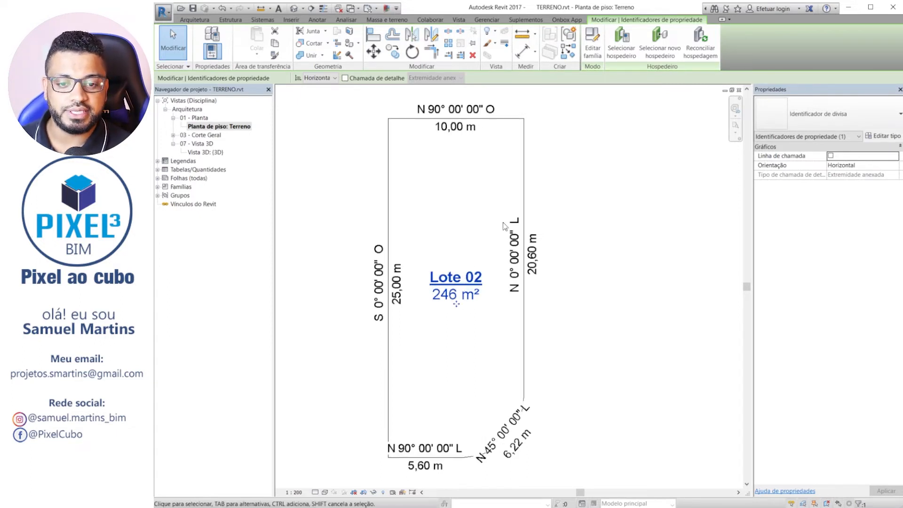
{"action": "left_click", "coordinate": [566, 194]}
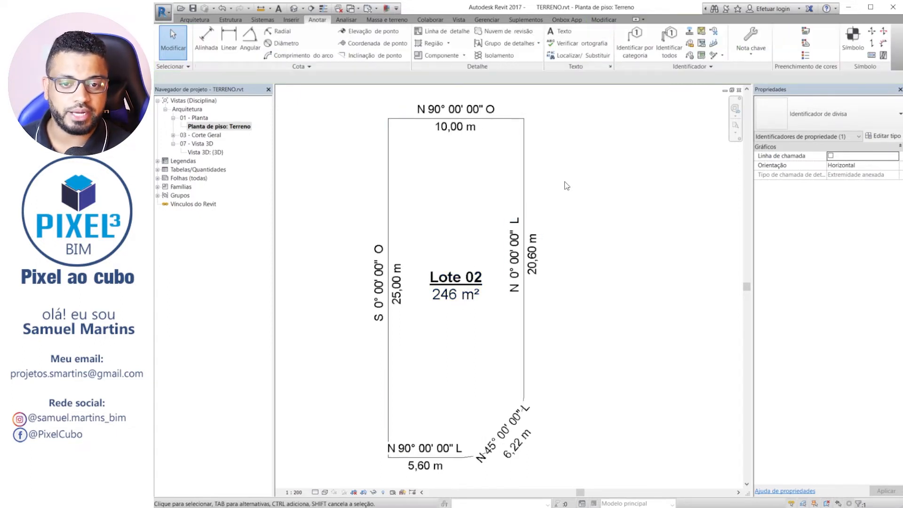
Set the Nome property of the property line back to Lote 01 and deselect it.
{"action": "left_click", "coordinate": [526, 130]}
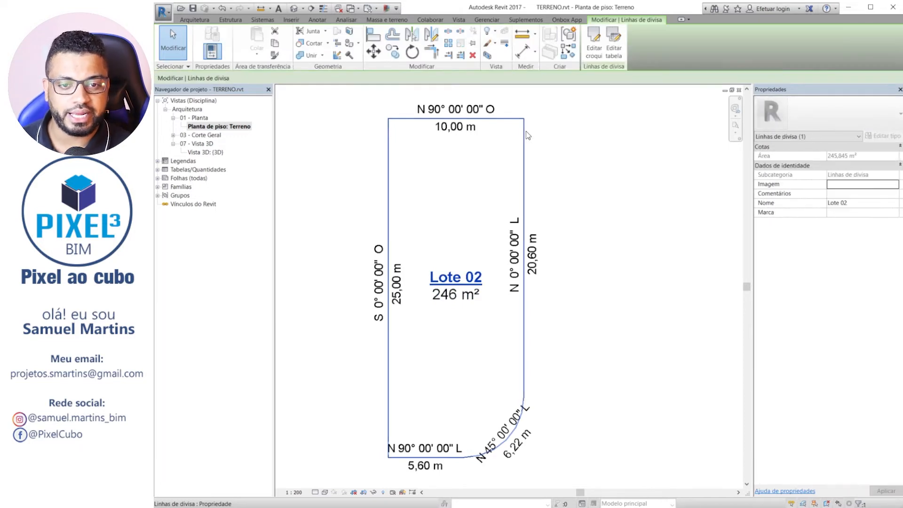
{"action": "left_click", "coordinate": [869, 204]}
{"action": "key", "text": "BackSpace"}
{"action": "type", "text": "1"}
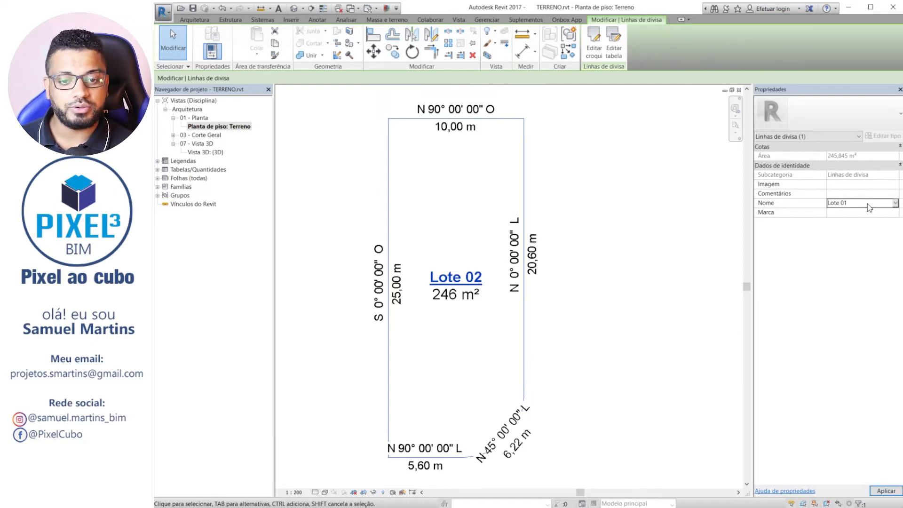
{"action": "left_click", "coordinate": [598, 256]}
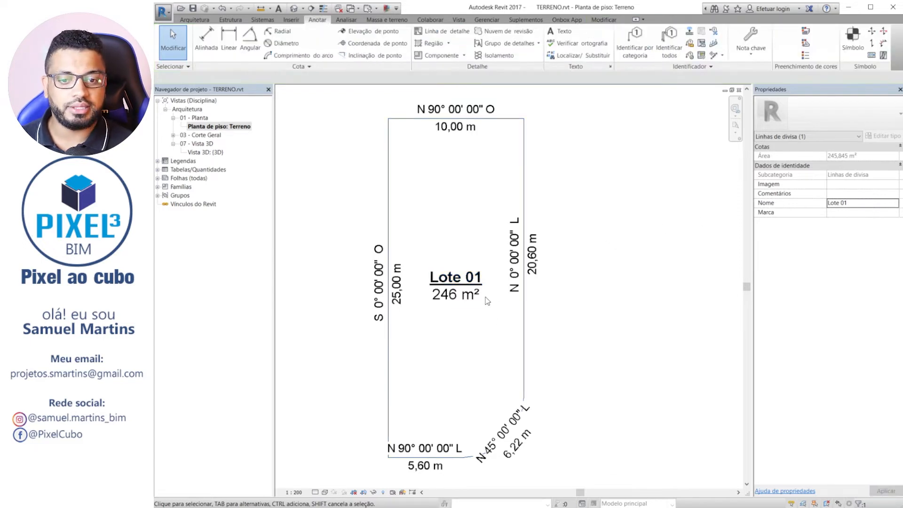
{"action": "left_click", "coordinate": [455, 281]}
{"action": "left_click", "coordinate": [583, 165]}
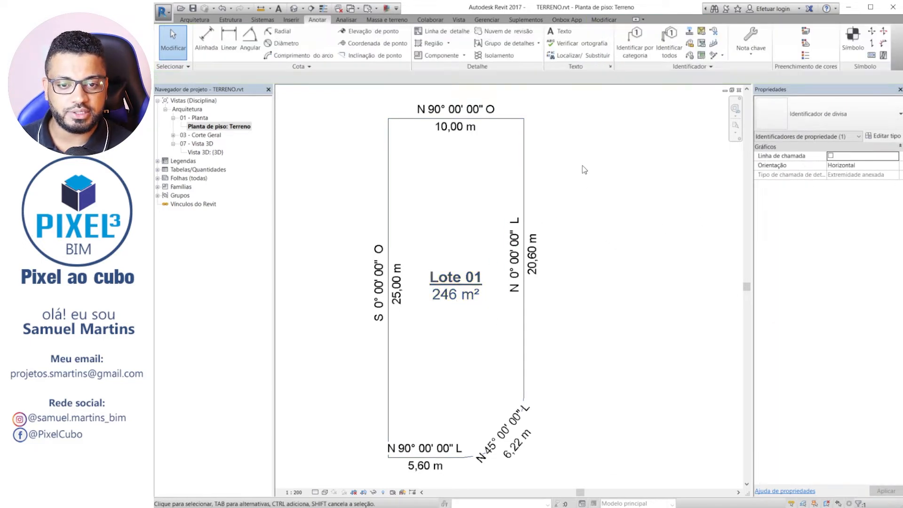
Move the bearing and length tag of the rounded corner off the arc to just outside the lot.
{"action": "left_click", "coordinate": [525, 140]}
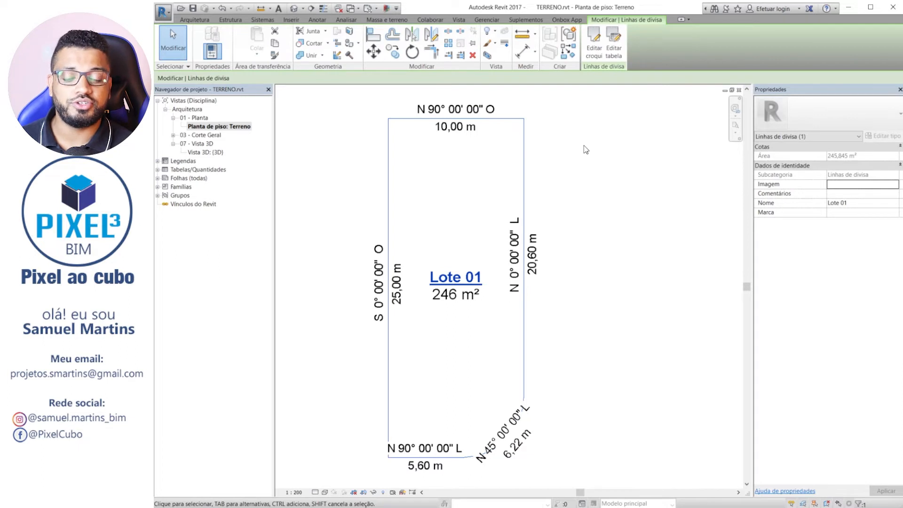
{"action": "mouse_move", "coordinate": [634, 254]}
{"action": "middle_mouse_down"}
{"action": "mouse_move", "coordinate": [590, 204]}
{"action": "mouse_move", "coordinate": [620, 314]}
{"action": "middle_mouse_up"}
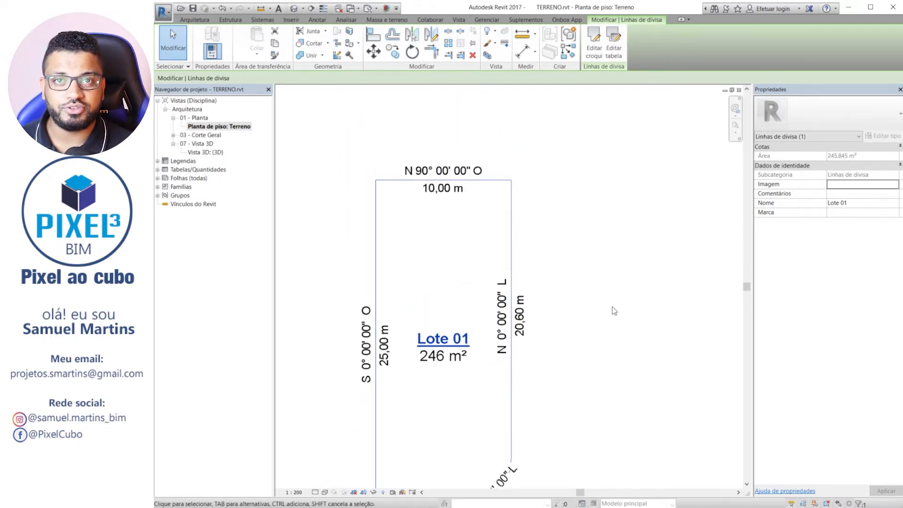
{"action": "middle_click_drag", "start_coordinate": [612, 307], "coordinate": [564, 174]}
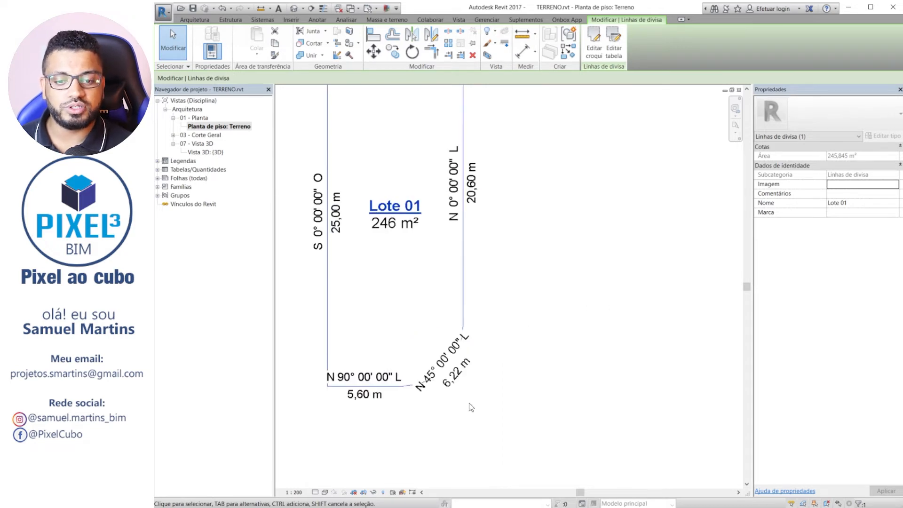
{"action": "scroll", "coordinate": [442, 380], "scroll_direction": "up", "scroll_amount": 4}
{"action": "left_click", "coordinate": [445, 378]}
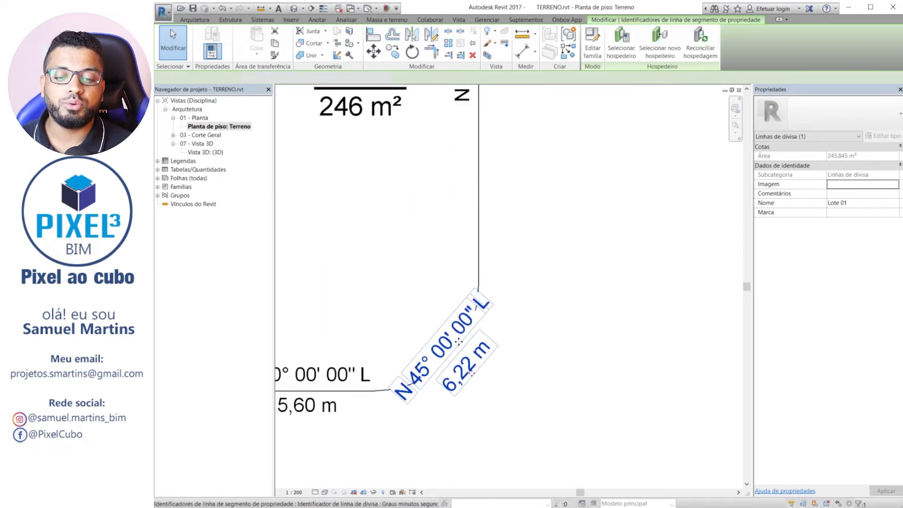
{"action": "scroll", "coordinate": [463, 341], "scroll_direction": "down", "scroll_amount": 1}
{"action": "middle_click_drag", "start_coordinate": [480, 335], "coordinate": [509, 249]}
{"action": "left_click_drag", "start_coordinate": [484, 272], "coordinate": [496, 291]}
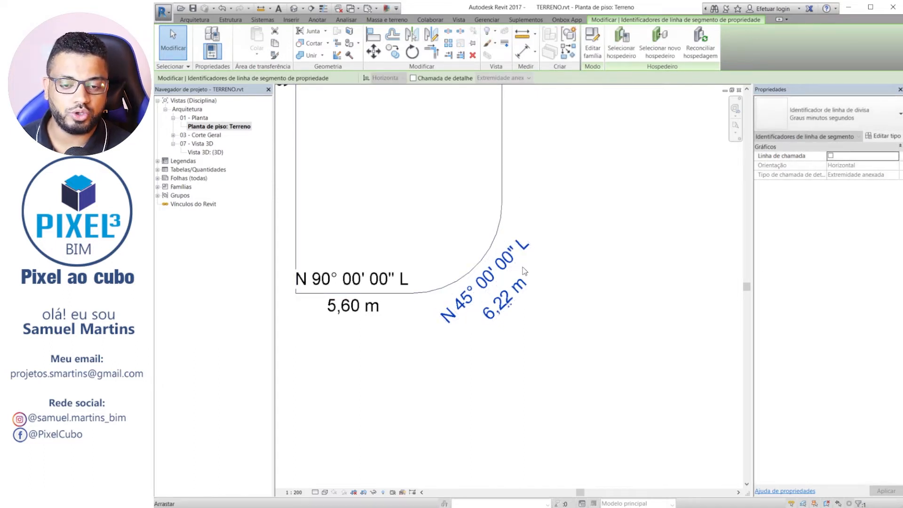
Change the rounded corner's tag type to Identificador de linha de divisa-Raio and deselect it.
{"action": "left_click", "coordinate": [820, 111]}
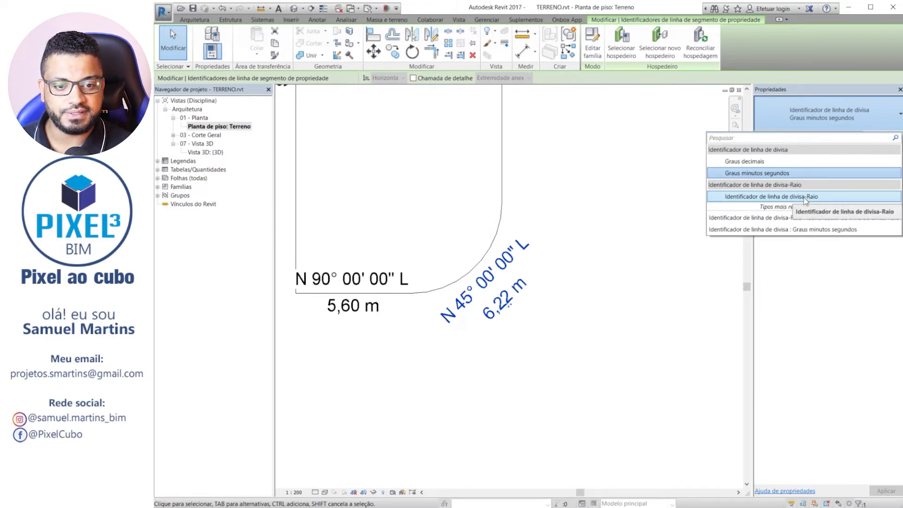
{"action": "left_click", "coordinate": [804, 199]}
{"action": "left_click", "coordinate": [614, 371]}
{"action": "middle_click_drag", "start_coordinate": [526, 355], "coordinate": [580, 427]}
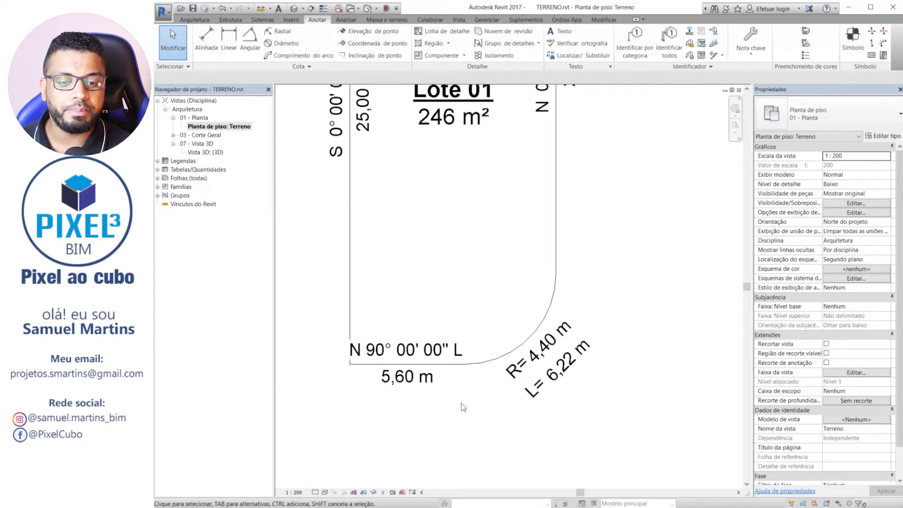
{"action": "scroll", "coordinate": [463, 407], "scroll_direction": "down", "scroll_amount": 4}
{"action": "scroll", "coordinate": [549, 370], "scroll_direction": "up", "scroll_amount": 4}
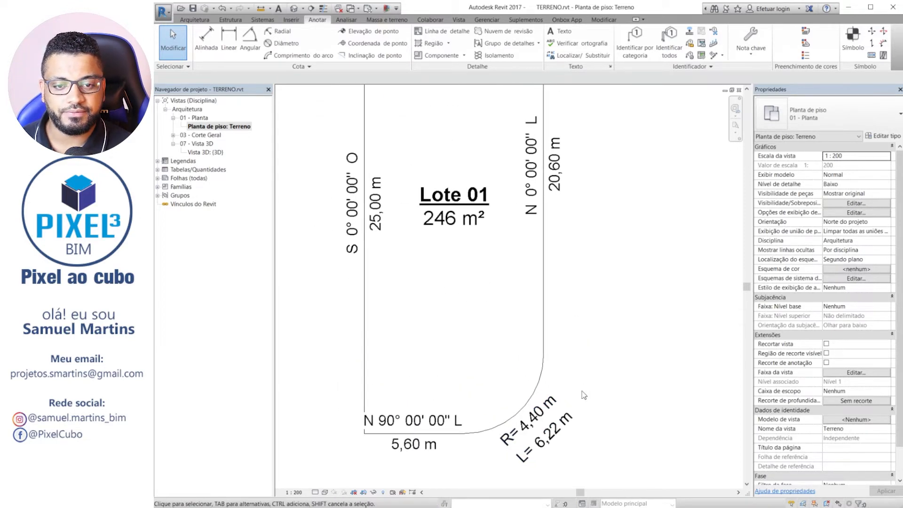
{"action": "scroll", "coordinate": [583, 394], "scroll_direction": "down", "scroll_amount": 2}
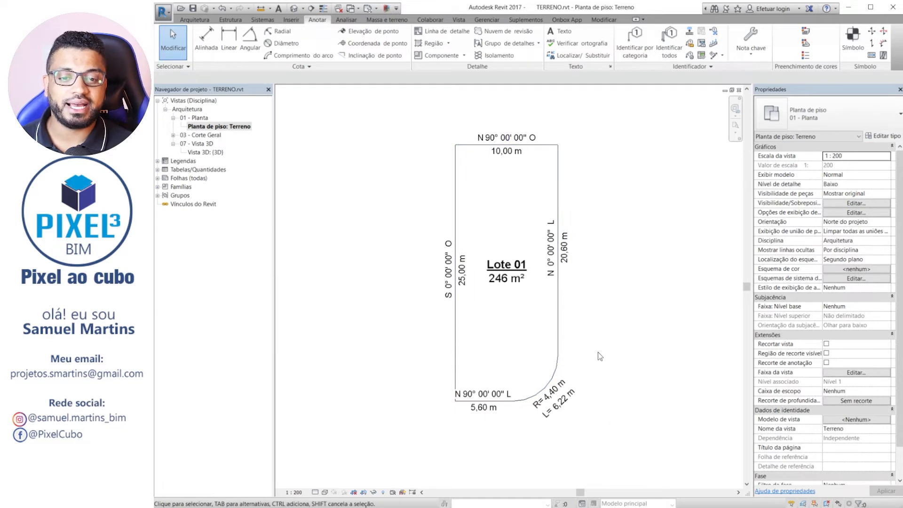
Open the family of the 25,00 m side's tag for editing and review the parameters of its N/S label without changes.
{"action": "left_click", "coordinate": [448, 269]}
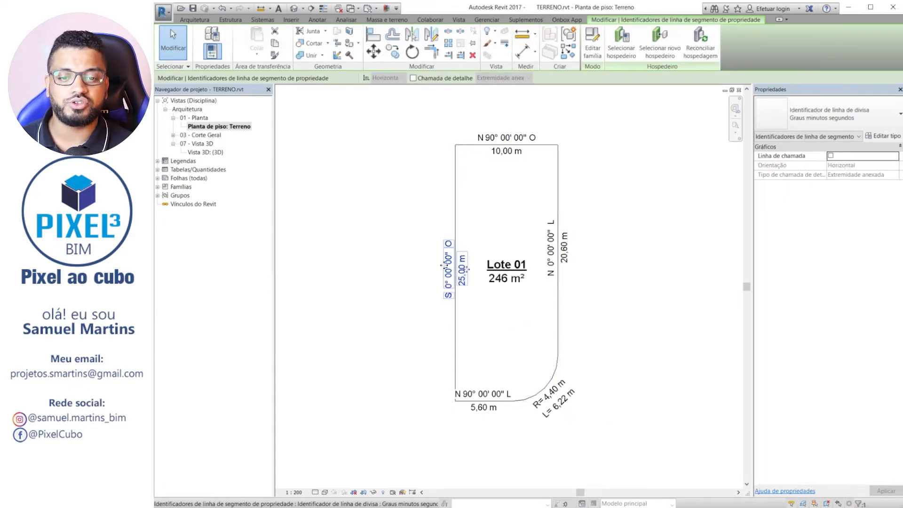
{"action": "left_click", "coordinate": [594, 54]}
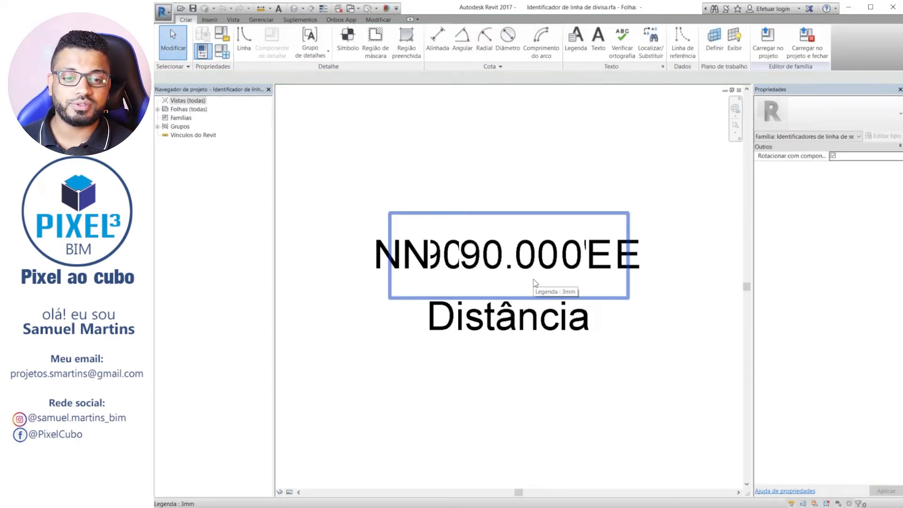
{"action": "left_click", "coordinate": [405, 253]}
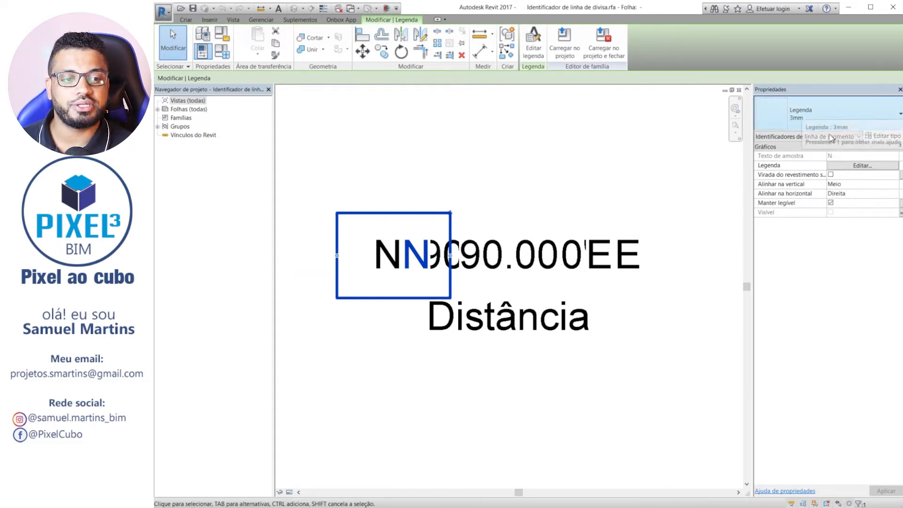
{"action": "left_click", "coordinate": [854, 169]}
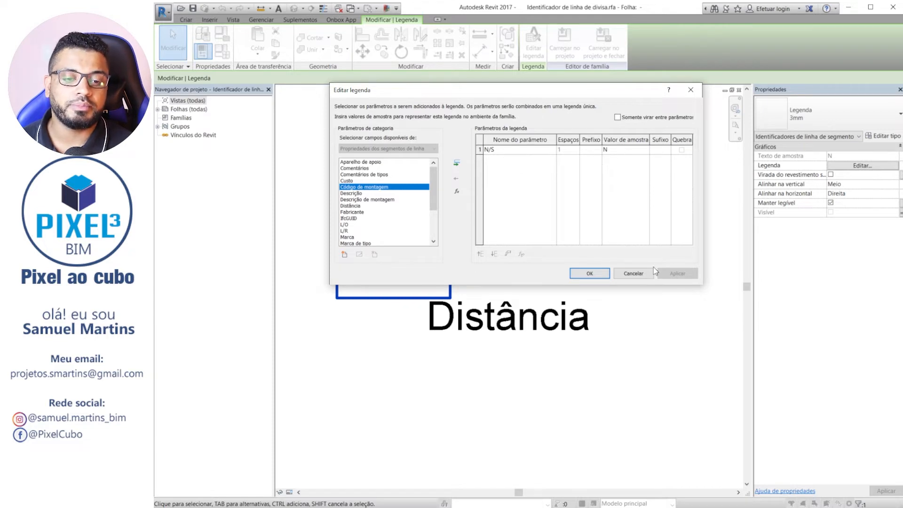
{"action": "left_click", "coordinate": [633, 273]}
{"action": "left_click", "coordinate": [571, 412]}
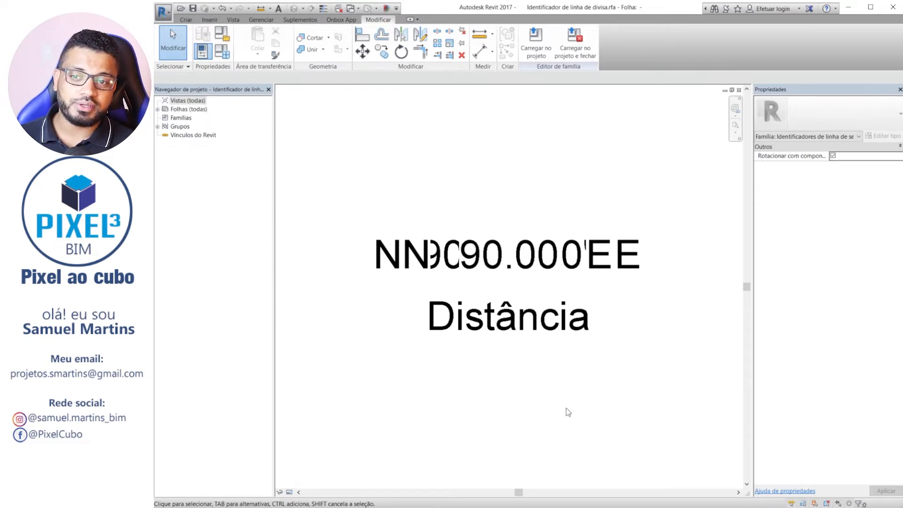
Check the tag family's category and the number format of the Distância label's parameter, leaving the label settings without changes.
{"action": "left_click", "coordinate": [223, 40]}
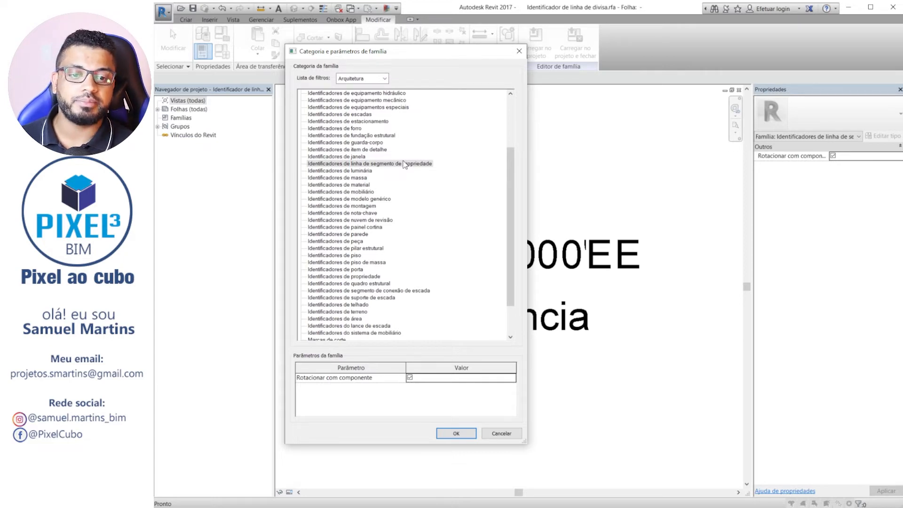
{"action": "left_click", "coordinate": [459, 434]}
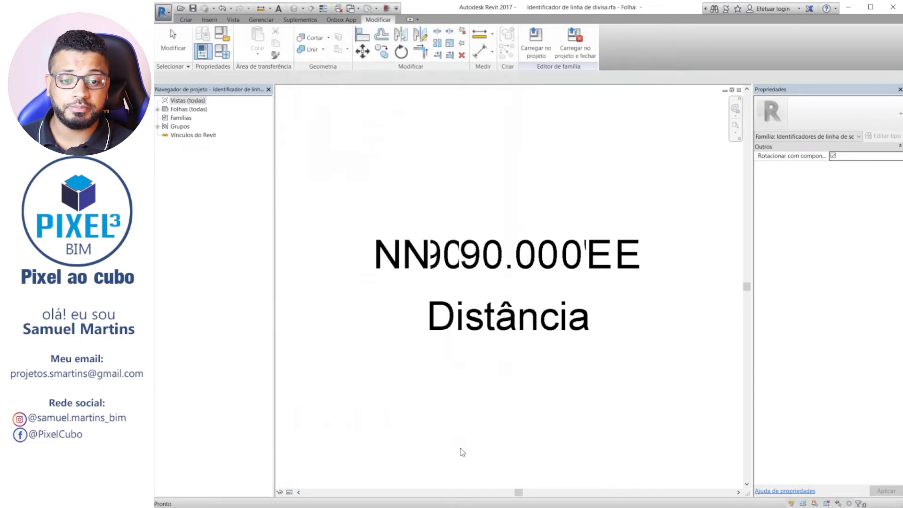
{"action": "left_click", "coordinate": [511, 325]}
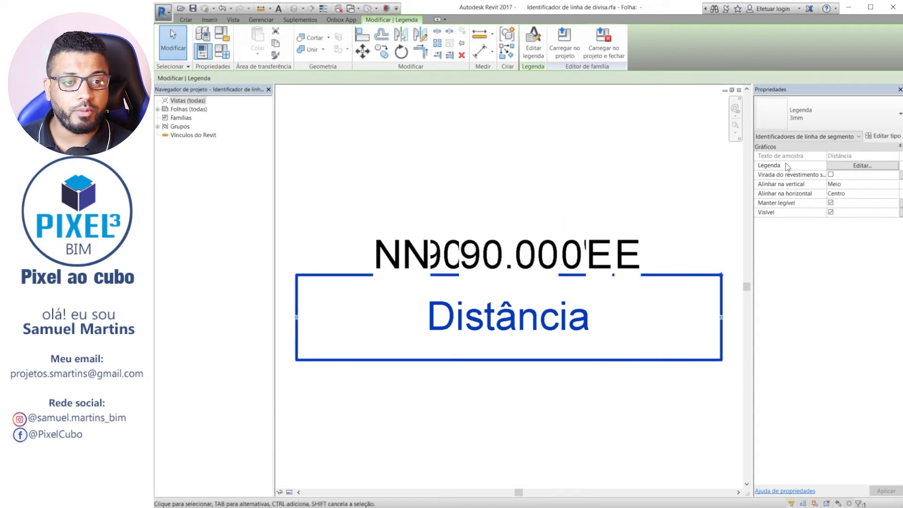
{"action": "left_click", "coordinate": [874, 166]}
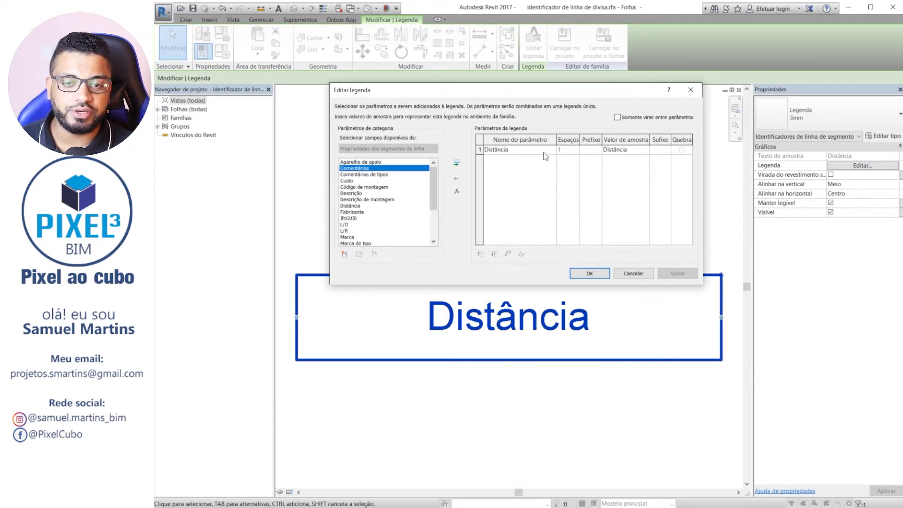
{"action": "left_click", "coordinate": [480, 150]}
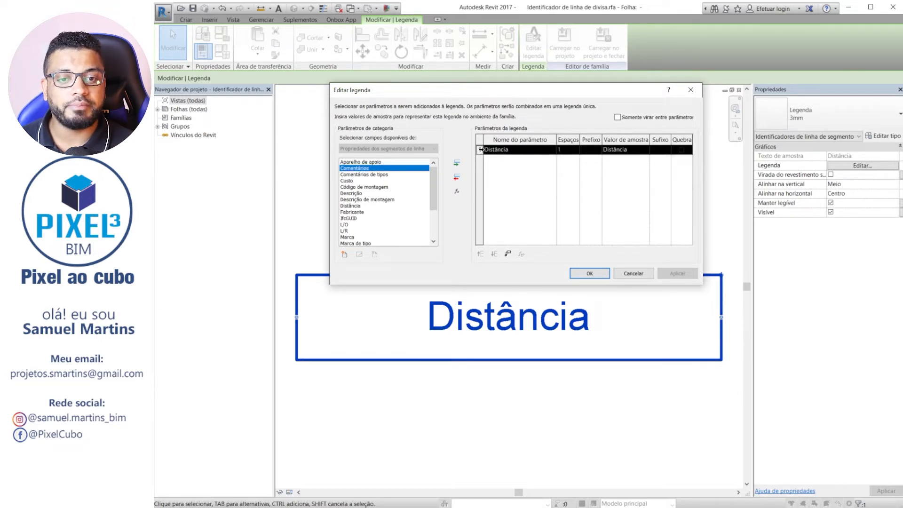
{"action": "left_click", "coordinate": [508, 255]}
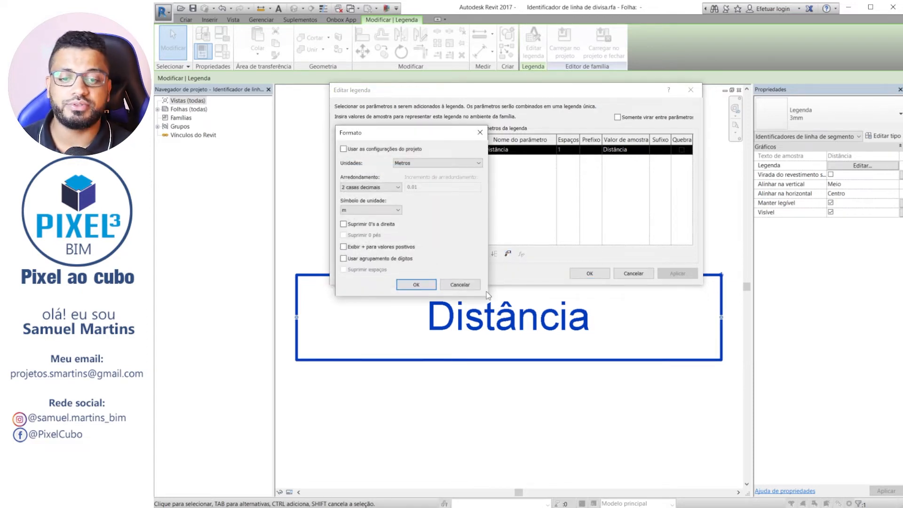
{"action": "left_click", "coordinate": [465, 286]}
{"action": "left_click", "coordinate": [633, 273]}
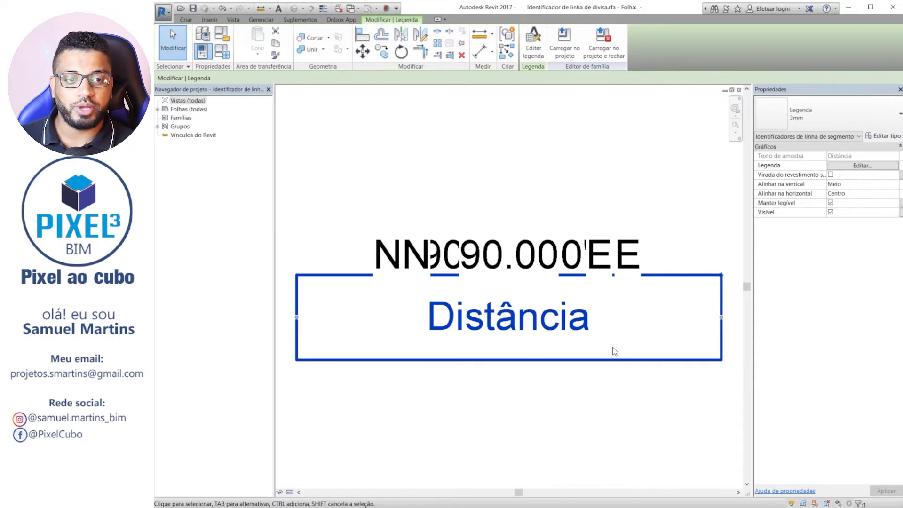
Set the text font of the 3mm label type used by the Distância label to Calibri.
{"action": "left_click", "coordinate": [883, 137]}
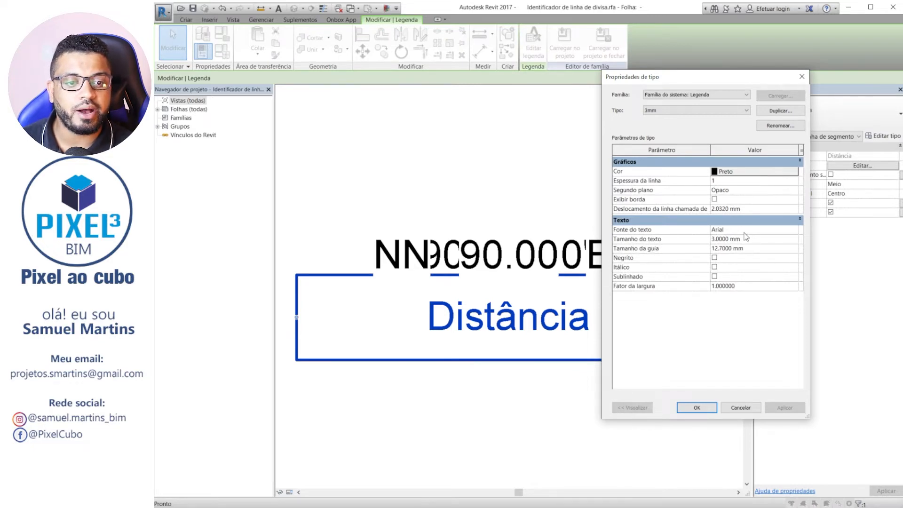
{"action": "left_click", "coordinate": [795, 232]}
{"action": "left_click", "coordinate": [795, 230]}
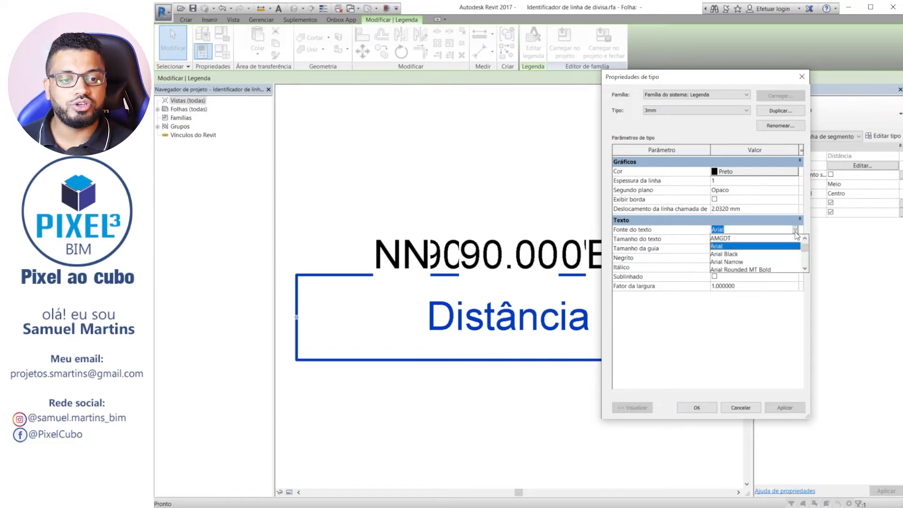
{"action": "type", "text": "Calibri"}
{"action": "left_click", "coordinate": [751, 247]}
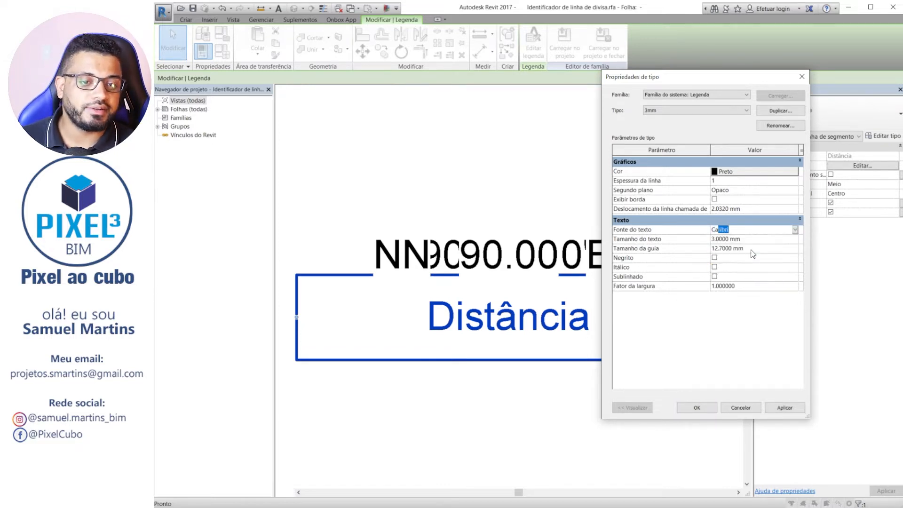
{"action": "left_click", "coordinate": [697, 407]}
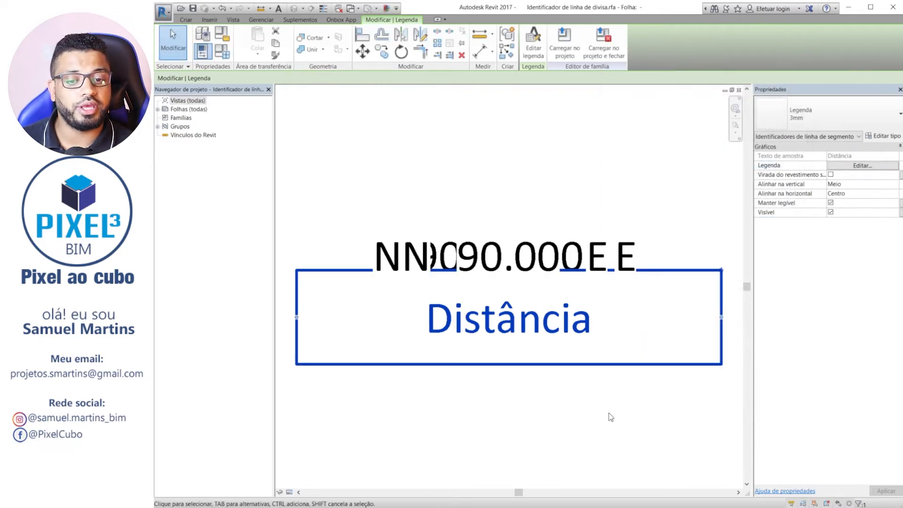
Load the edited property line tag family into the TERRENO project, replacing the existing version.
{"action": "left_click", "coordinate": [504, 365]}
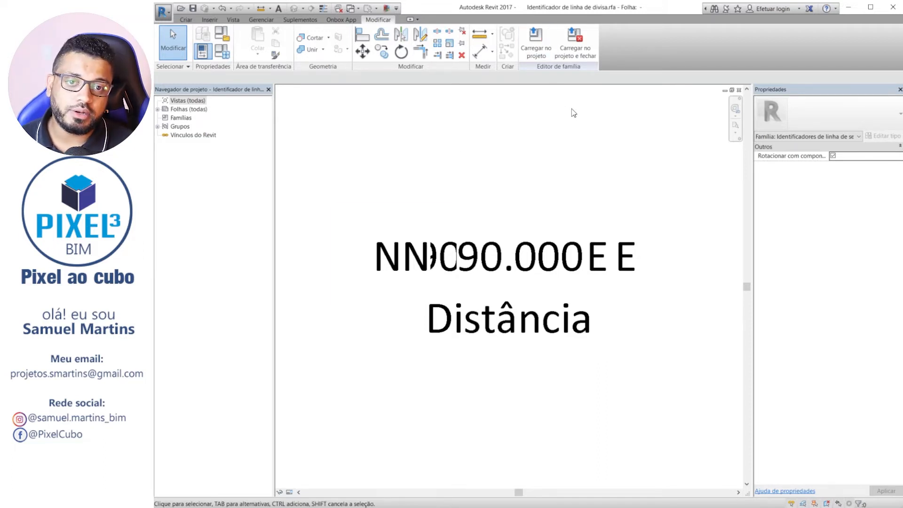
{"action": "left_click", "coordinate": [541, 53]}
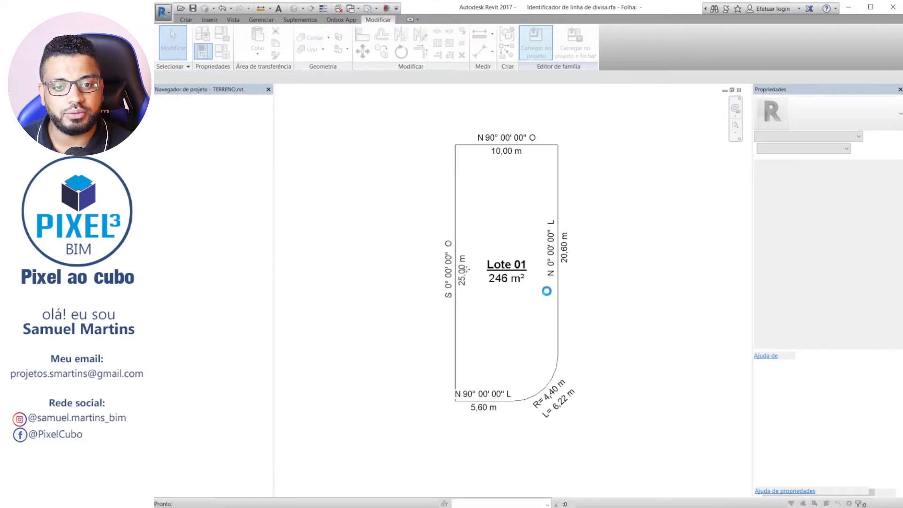
{"action": "left_click", "coordinate": [379, 260]}
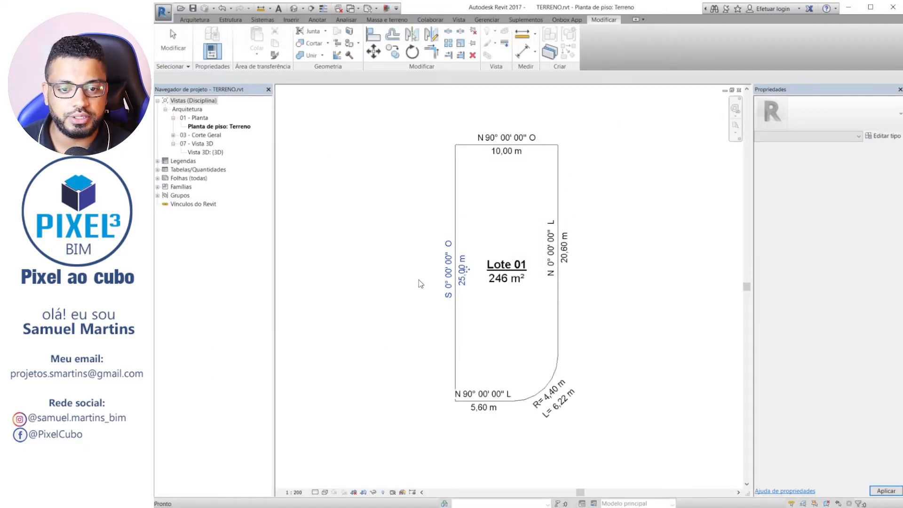
Open the family of the 10,00 m side's bearing and length tag for editing again.
{"action": "scroll", "coordinate": [486, 155], "scroll_direction": "up", "scroll_amount": 3}
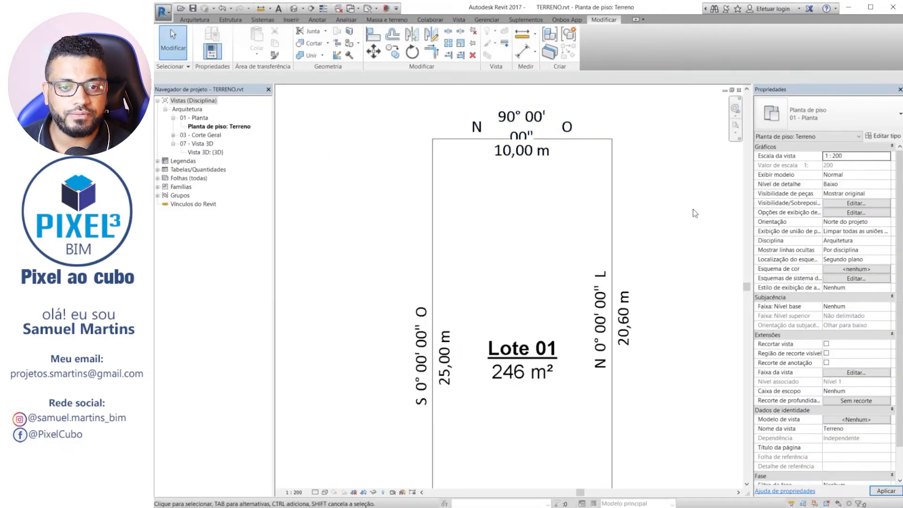
{"action": "left_click", "coordinate": [545, 124]}
{"action": "middle_click_drag", "start_coordinate": [544, 256], "coordinate": [499, 293]}
{"action": "scroll", "coordinate": [499, 293], "scroll_direction": "up", "scroll_amount": 2}
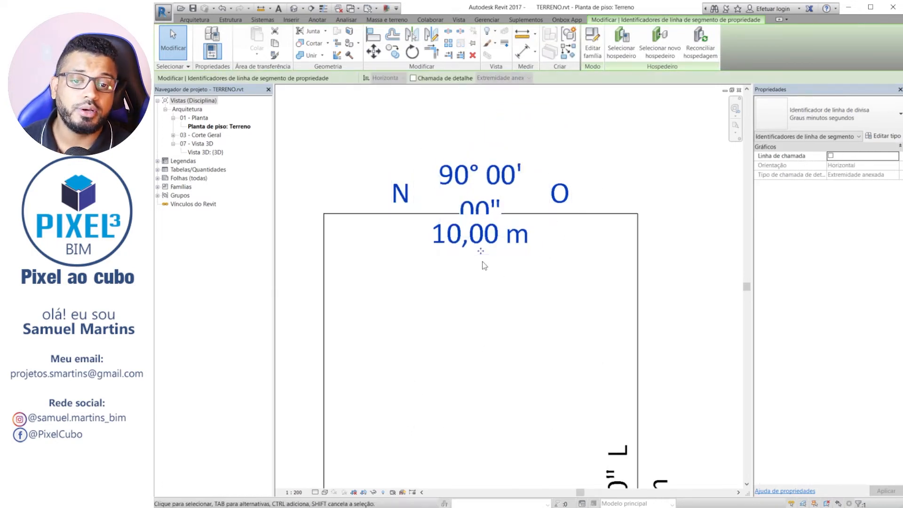
{"action": "double_click", "coordinate": [494, 167]}
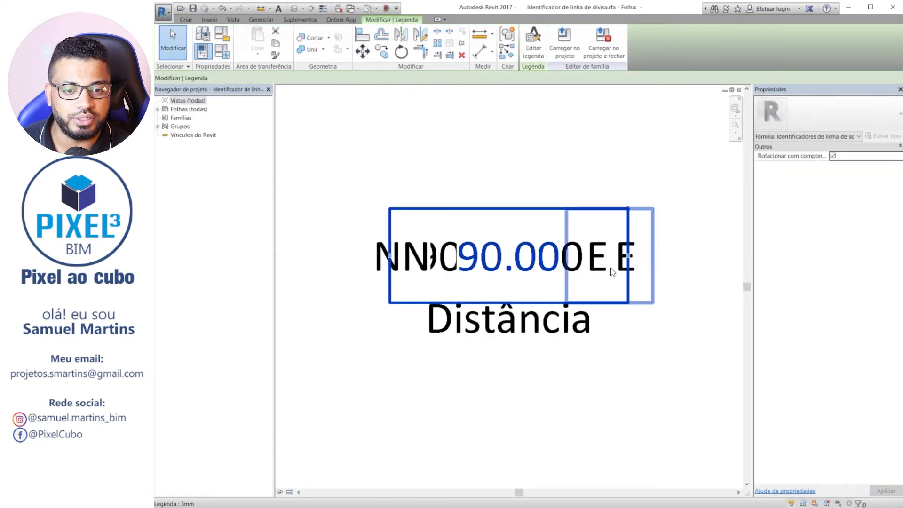
Widen the box of the bearing angle label and reload the tag family into the project, replacing the existing version.
{"action": "left_click", "coordinate": [588, 254]}
{"action": "mouse_move", "coordinate": [631, 263]}
{"action": "left_mouse_down"}
{"action": "mouse_move", "coordinate": [682, 261]}
{"action": "mouse_move", "coordinate": [643, 256]}
{"action": "left_mouse_up"}
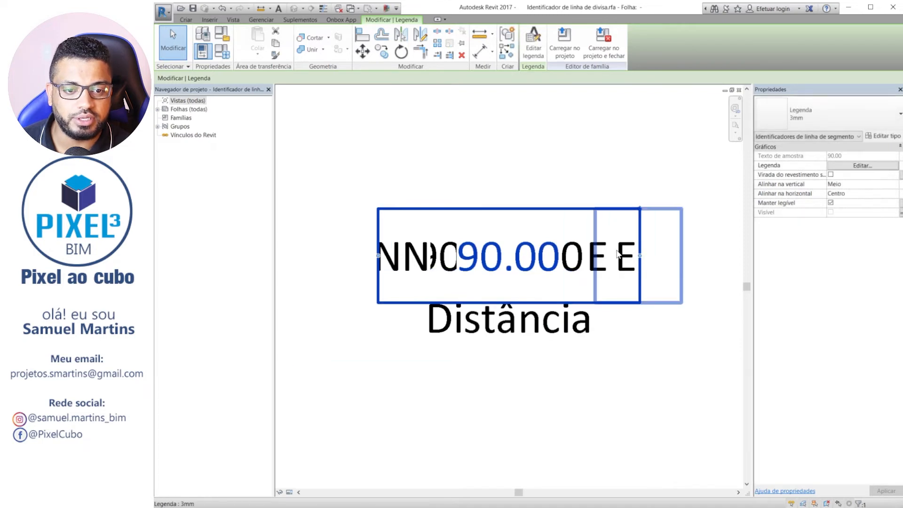
{"action": "left_click", "coordinate": [666, 195]}
{"action": "left_click", "coordinate": [536, 41]}
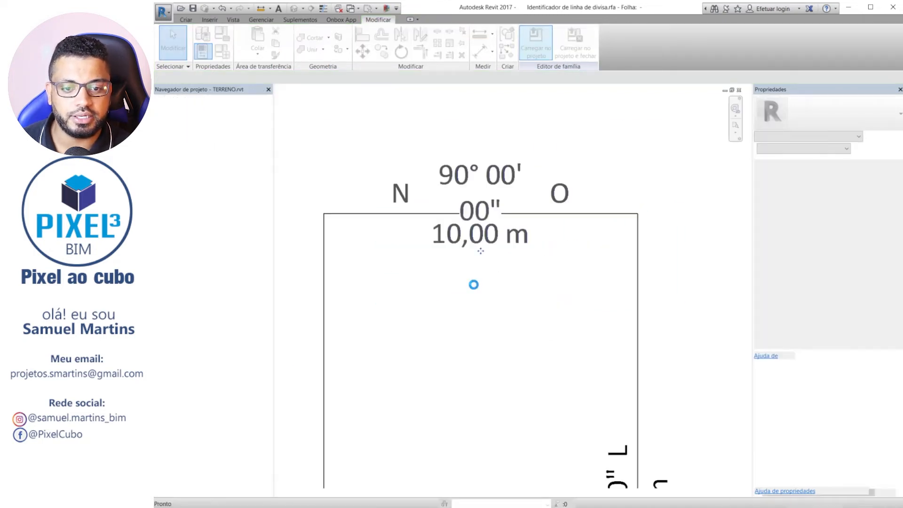
{"action": "left_click", "coordinate": [381, 257]}
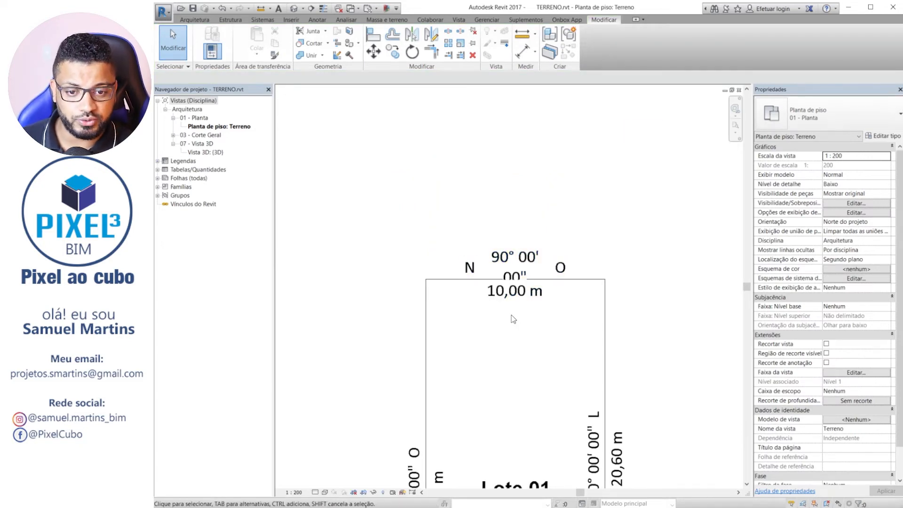
Examine how the reloaded bearing and length tags fit around Lote 01, and undo the tag family changes.
{"action": "scroll", "coordinate": [522, 278], "scroll_direction": "up", "scroll_amount": 2}
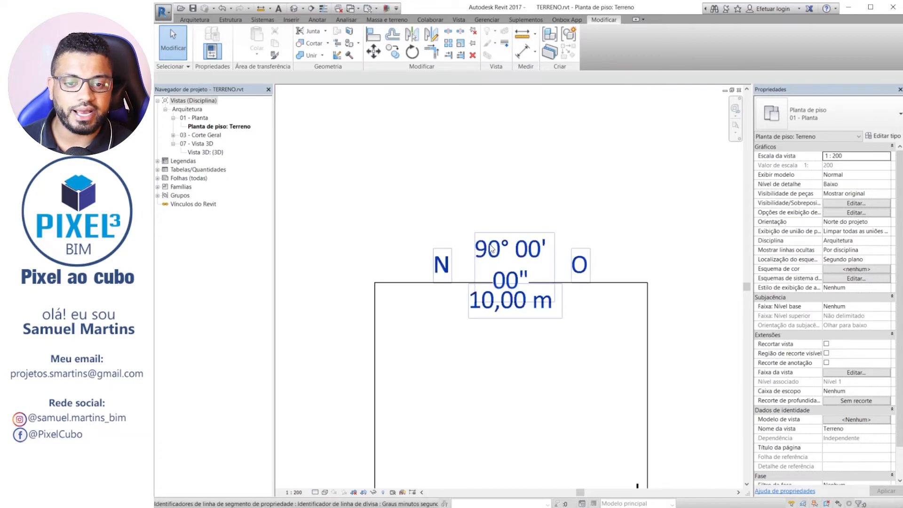
{"action": "scroll", "coordinate": [491, 248], "scroll_direction": "down", "scroll_amount": 5}
{"action": "scroll", "coordinate": [498, 252], "scroll_direction": "up", "scroll_amount": 5}
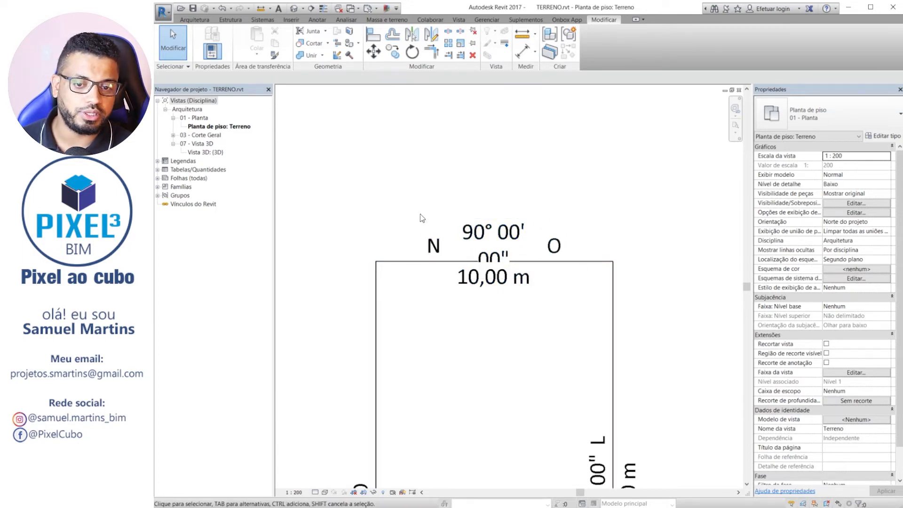
{"action": "scroll", "coordinate": [424, 216], "scroll_direction": "down", "scroll_amount": 2}
{"action": "middle_click_drag", "start_coordinate": [526, 394], "coordinate": [513, 249]}
{"action": "scroll", "coordinate": [437, 222], "scroll_direction": "up", "scroll_amount": 4}
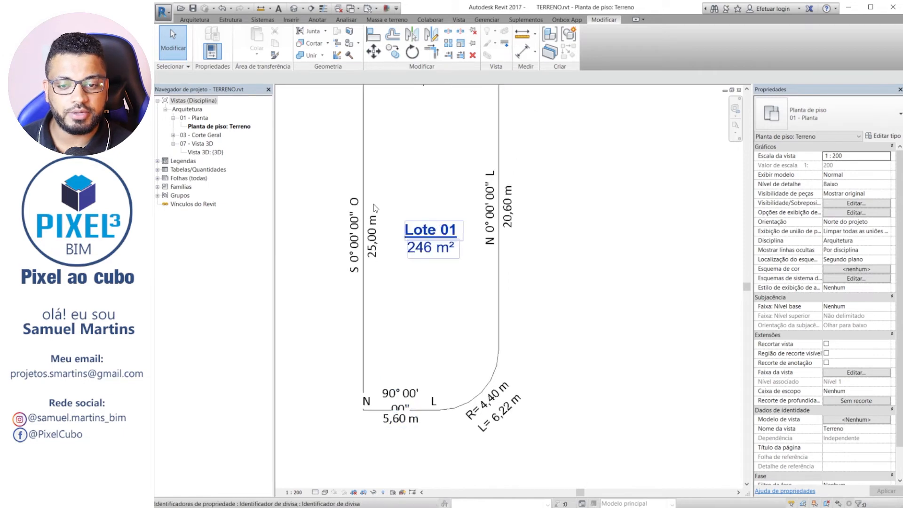
{"action": "middle_click_drag", "start_coordinate": [346, 286], "coordinate": [530, 362]}
{"action": "scroll", "coordinate": [424, 312], "scroll_direction": "down", "scroll_amount": 2}
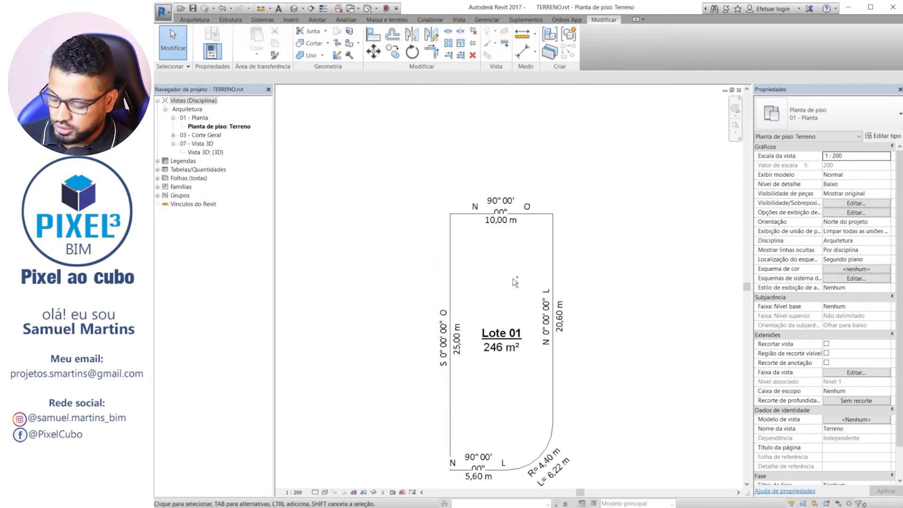
{"action": "scroll", "coordinate": [514, 223], "scroll_direction": "up", "scroll_amount": 5}
{"action": "middle_click", "coordinate": [523, 251]}
{"action": "middle_click", "coordinate": [523, 251]}
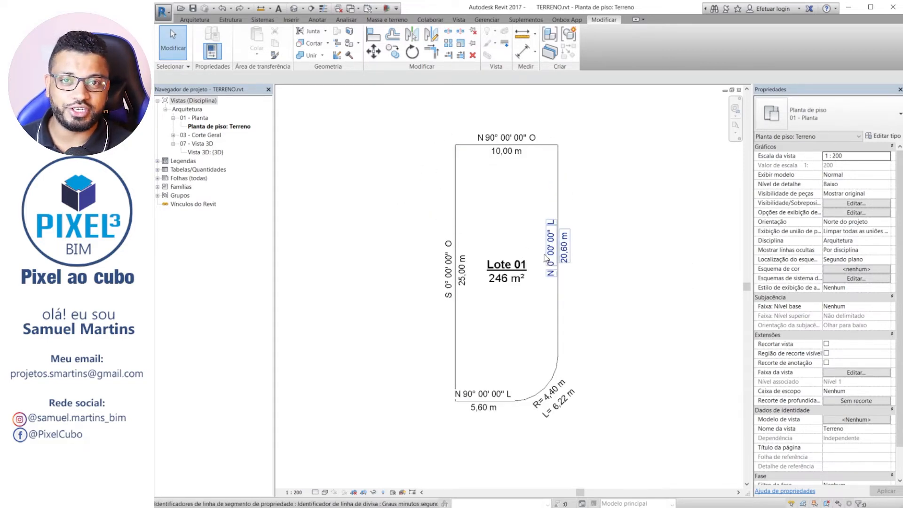
Examine the tagged 250 m² lot and its untagged neighbouring lots on the topography.
{"action": "scroll", "coordinate": [527, 195], "scroll_direction": "down", "scroll_amount": 2}
{"action": "scroll", "coordinate": [574, 171], "scroll_direction": "down", "scroll_amount": 1}
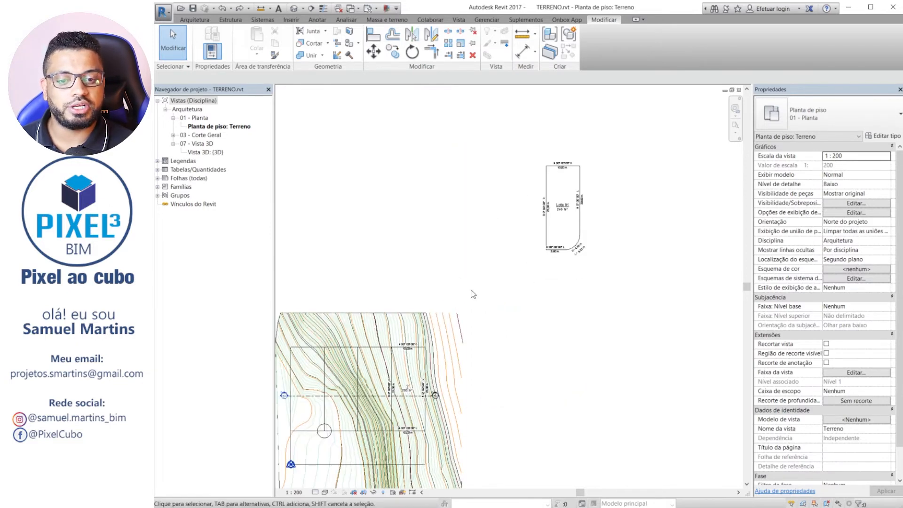
{"action": "scroll", "coordinate": [425, 371], "scroll_direction": "up", "scroll_amount": 3}
{"action": "middle_click_drag", "start_coordinate": [425, 371], "coordinate": [542, 234]}
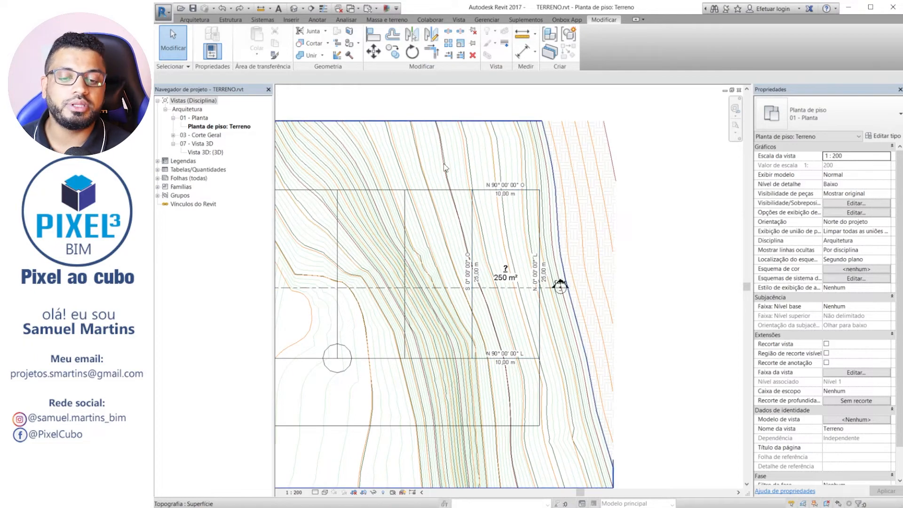
{"action": "scroll", "coordinate": [530, 294], "scroll_direction": "up", "scroll_amount": 3}
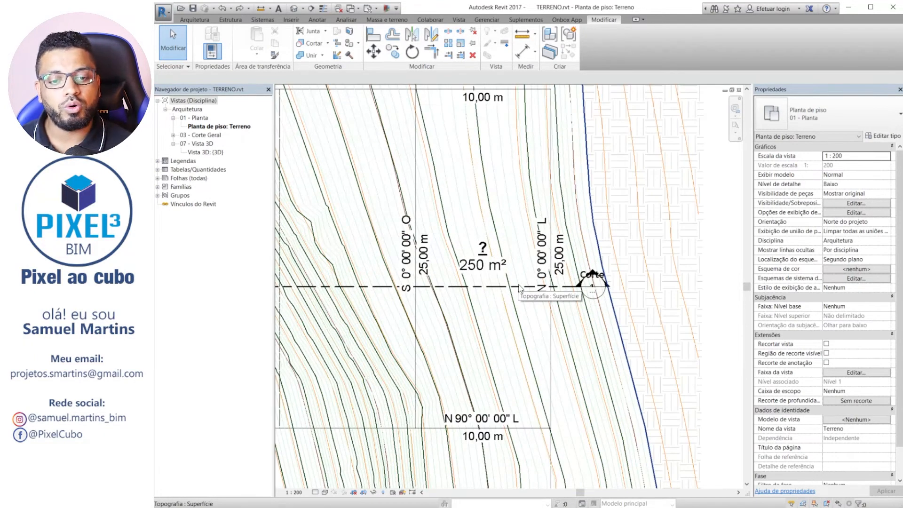
{"action": "middle_click_drag", "start_coordinate": [520, 288], "coordinate": [502, 380]}
{"action": "scroll", "coordinate": [470, 293], "scroll_direction": "down", "scroll_amount": 1}
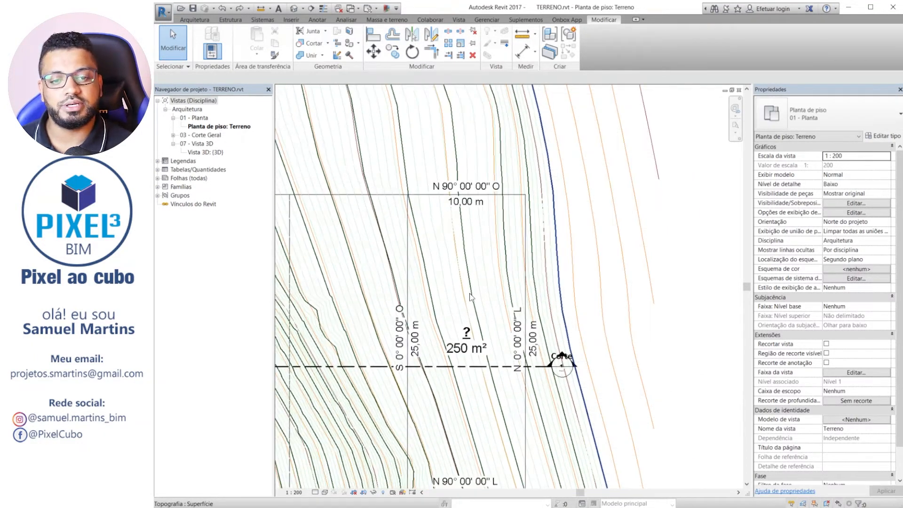
{"action": "scroll", "coordinate": [469, 292], "scroll_direction": "down", "scroll_amount": 2}
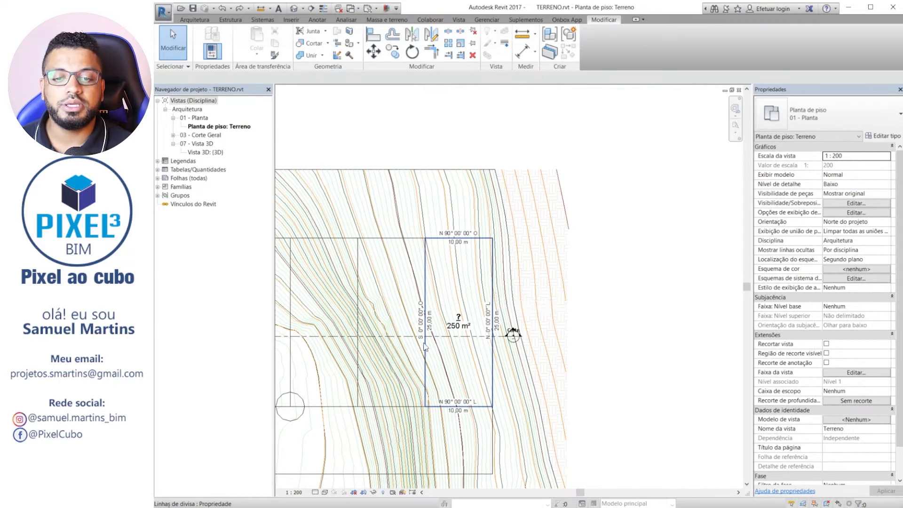
{"action": "middle_click_drag", "start_coordinate": [497, 295], "coordinate": [581, 278]}
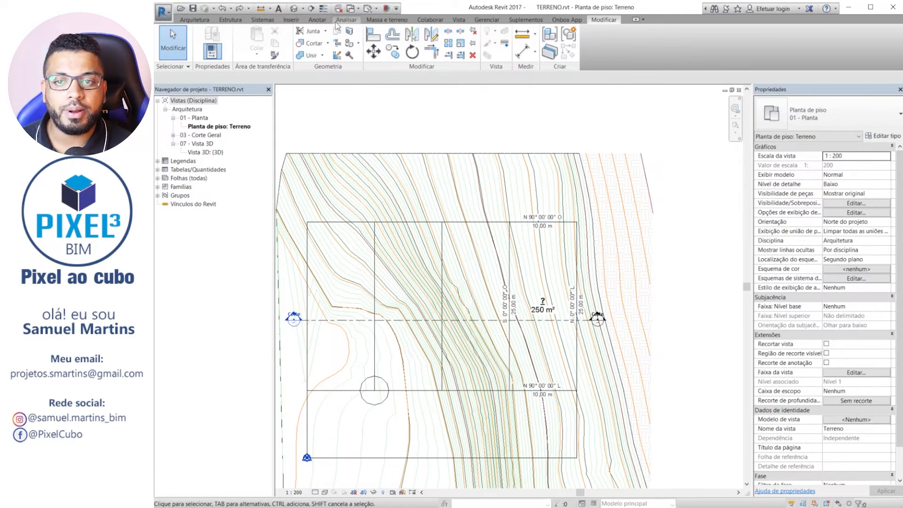
{"action": "left_click", "coordinate": [323, 20]}
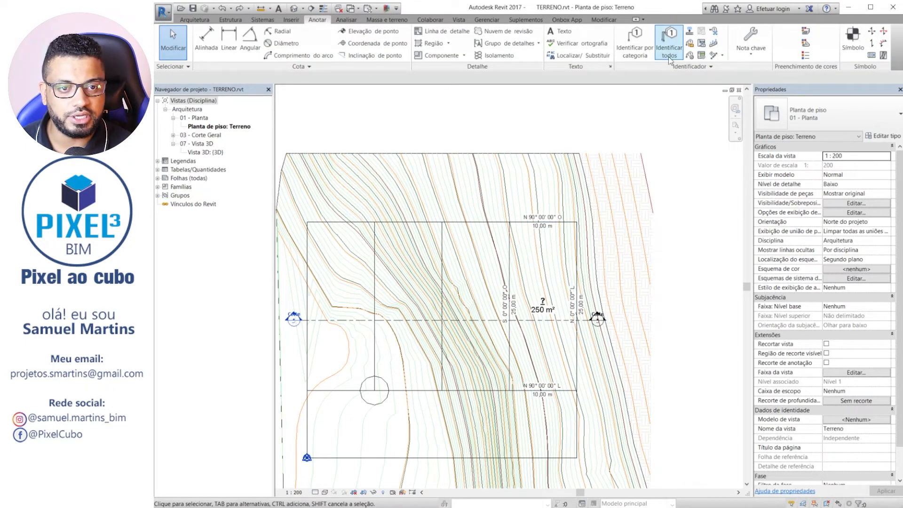
Delete the separate Lote 01 property line together with all its tags.
{"action": "scroll", "coordinate": [455, 251], "scroll_direction": "down", "scroll_amount": 3}
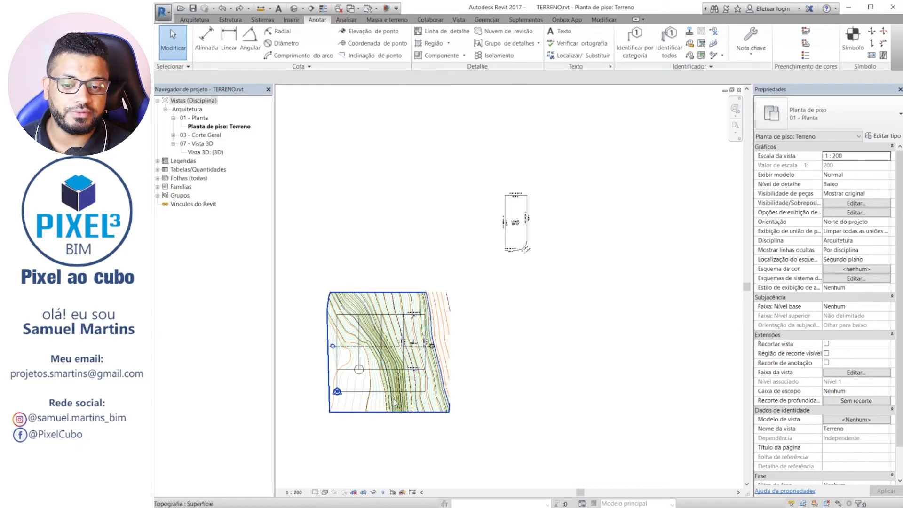
{"action": "scroll", "coordinate": [385, 281], "scroll_direction": "up", "scroll_amount": 2}
{"action": "left_click_drag", "start_coordinate": [656, 266], "coordinate": [592, 123]}
{"action": "scroll", "coordinate": [560, 186], "scroll_direction": "up", "scroll_amount": 3}
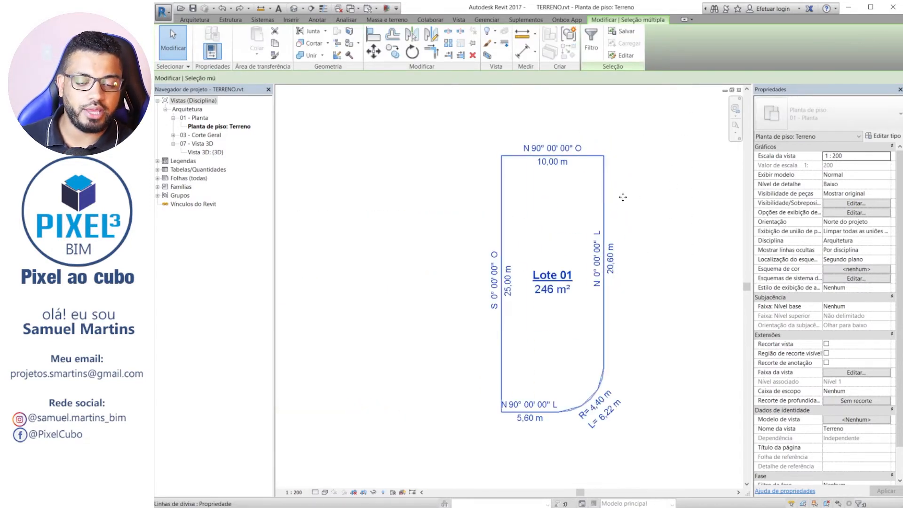
{"action": "scroll", "coordinate": [623, 197], "scroll_direction": "down", "scroll_amount": 4}
{"action": "key", "text": "Delete"}
Copy the 250 m² lot's property line horizontally onto the neighbouring lots, with the Múltiplo and Restringir options enabled.
{"action": "middle_click_drag", "start_coordinate": [448, 382], "coordinate": [497, 280]}
{"action": "scroll", "coordinate": [497, 281], "scroll_direction": "up", "scroll_amount": 1}
{"action": "scroll", "coordinate": [498, 280], "scroll_direction": "up", "scroll_amount": 2}
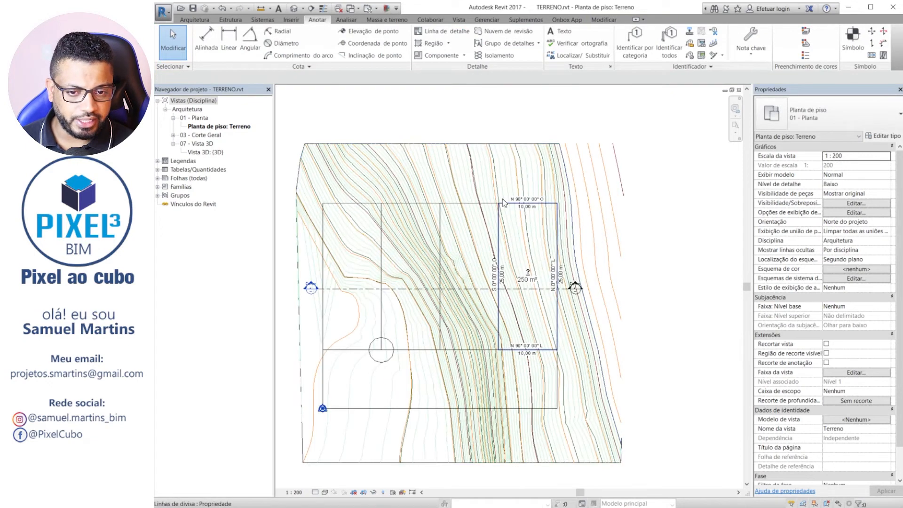
{"action": "left_click", "coordinate": [553, 207]}
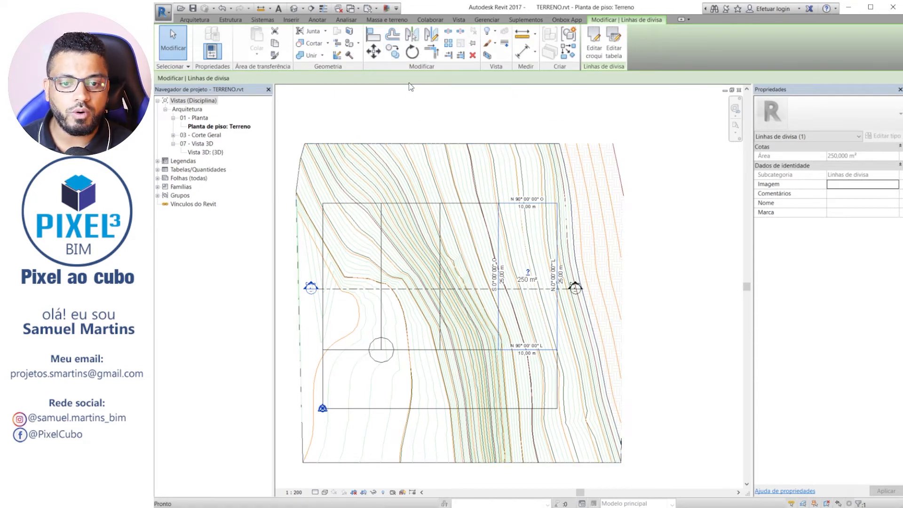
{"action": "left_click", "coordinate": [394, 51]}
{"action": "left_click", "coordinate": [557, 203]}
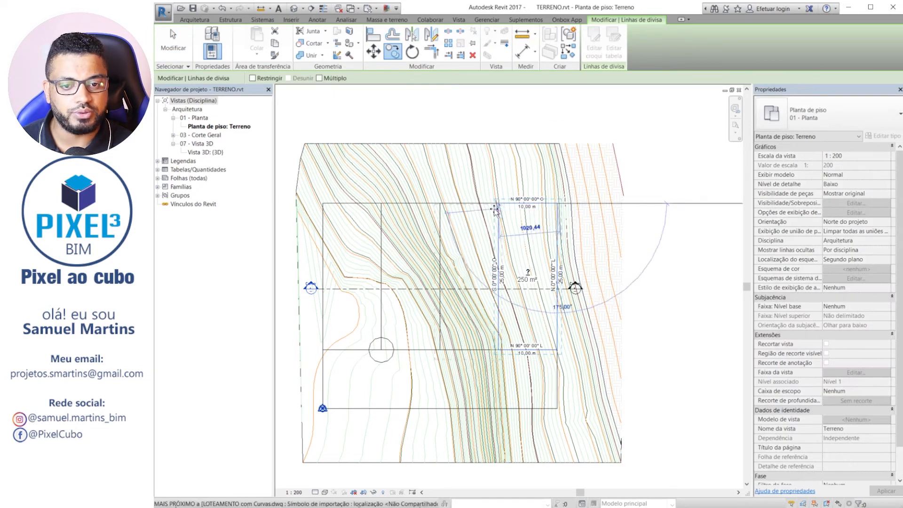
{"action": "left_click", "coordinate": [319, 78]}
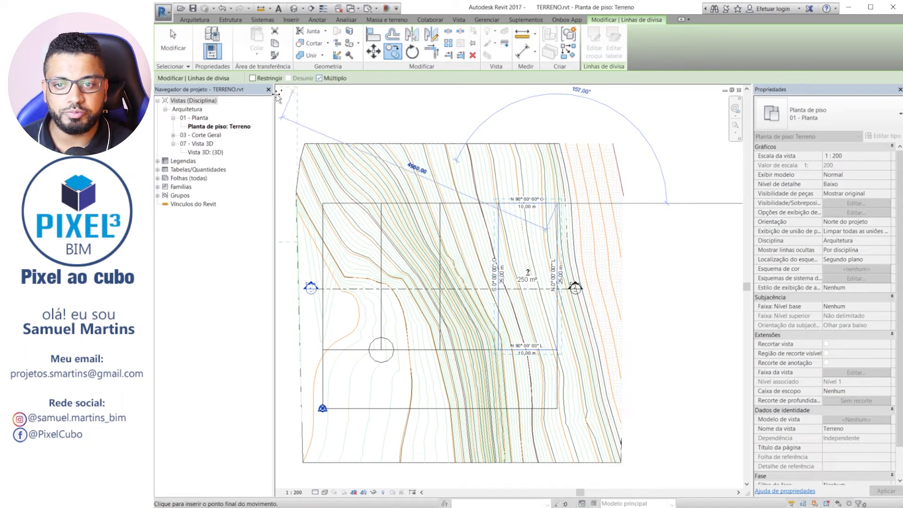
{"action": "left_click", "coordinate": [253, 78]}
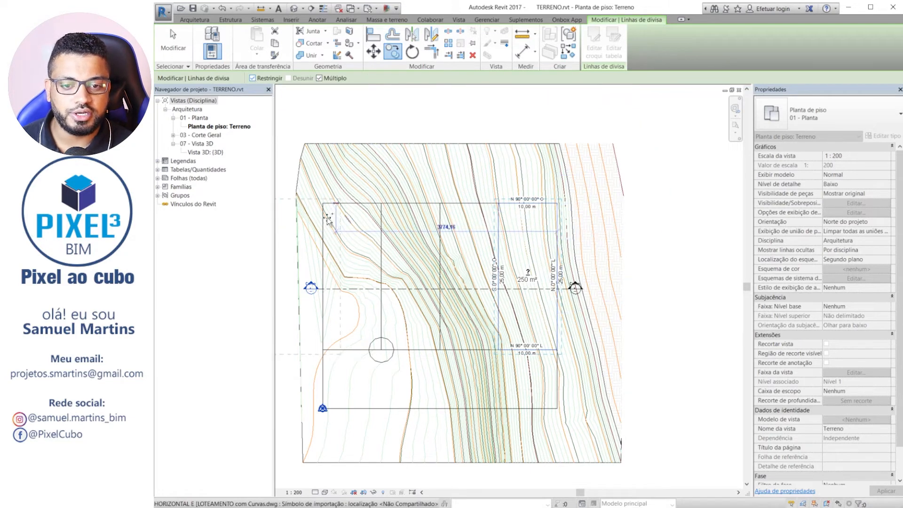
{"action": "scroll", "coordinate": [490, 215], "scroll_direction": "up", "scroll_amount": 2}
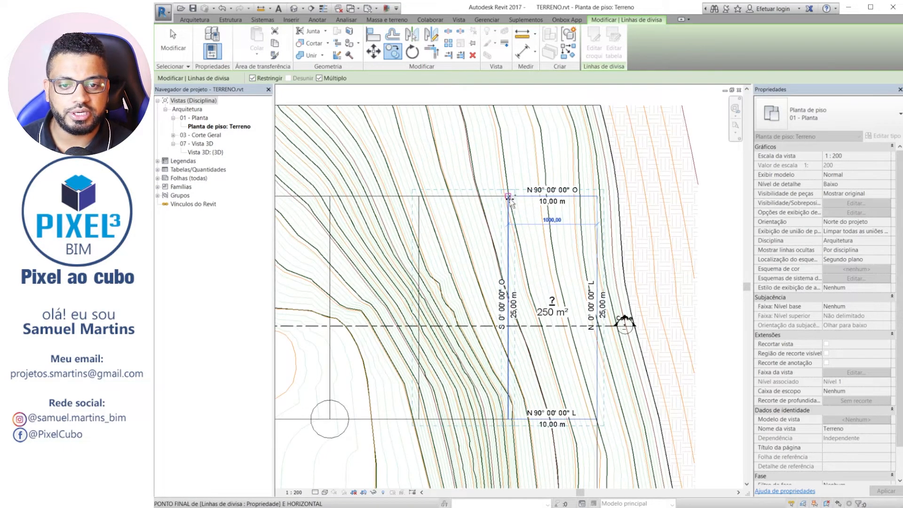
{"action": "middle_click_drag", "start_coordinate": [379, 209], "coordinate": [532, 245]}
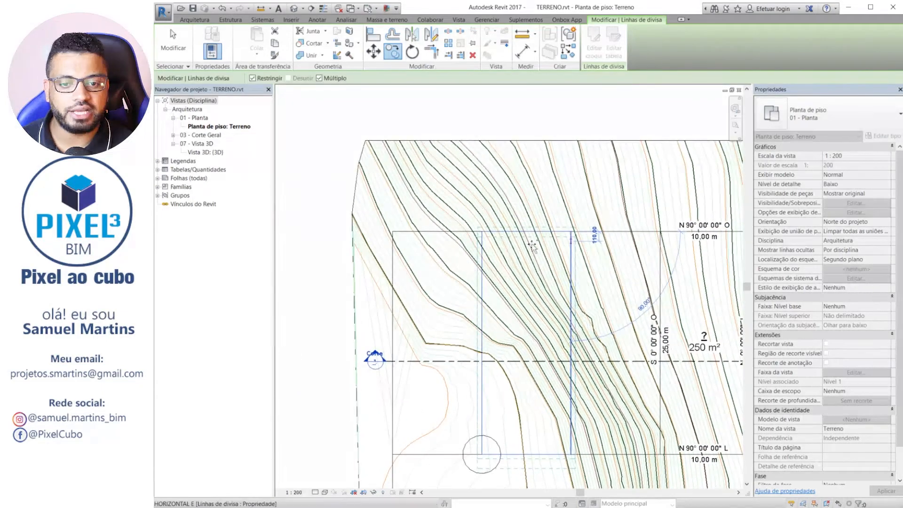
{"action": "left_click", "coordinate": [478, 231]}
{"action": "scroll", "coordinate": [478, 230], "scroll_direction": "down", "scroll_amount": 3}
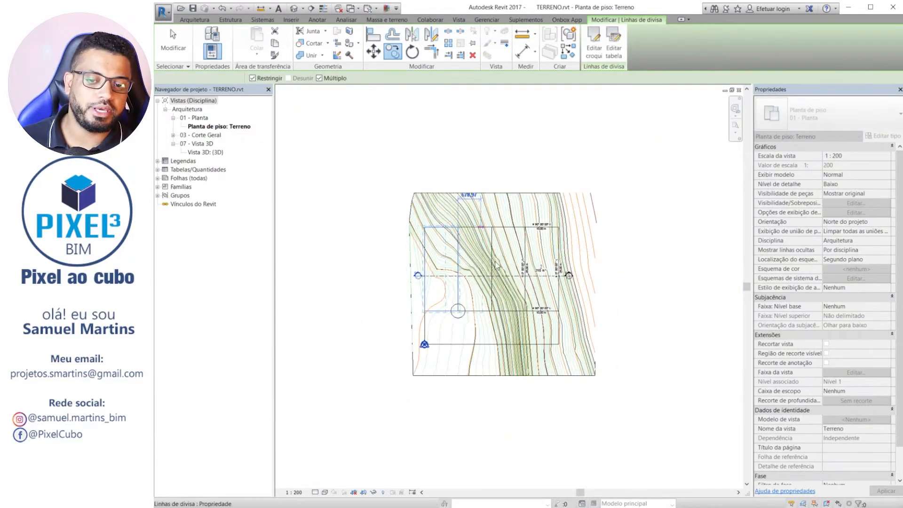
{"action": "key", "text": "Escape"}
Unload the linked CAD drawing LOTEAMENTO com Curvas.dwg from the project.
{"action": "scroll", "coordinate": [436, 325], "scroll_direction": "up", "scroll_amount": 2}
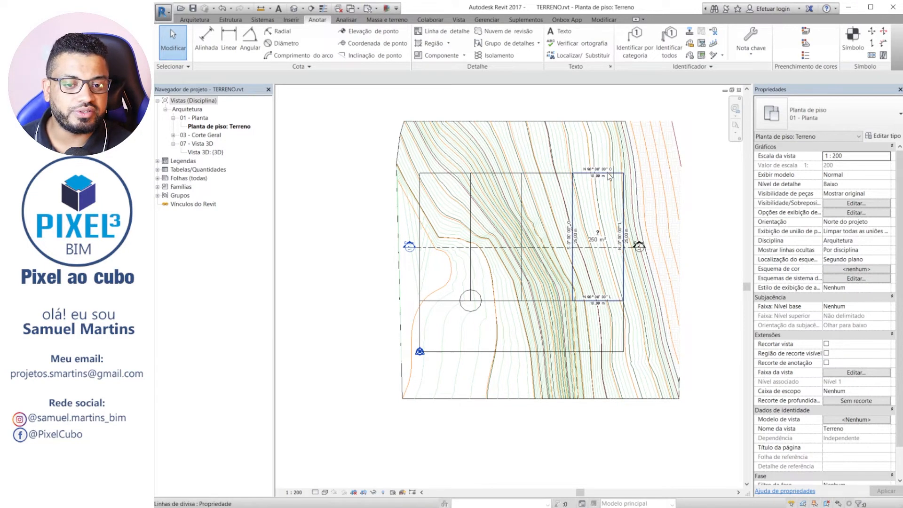
{"action": "scroll", "coordinate": [595, 250], "scroll_direction": "up", "scroll_amount": 4}
{"action": "middle_click_drag", "start_coordinate": [598, 232], "coordinate": [575, 281]}
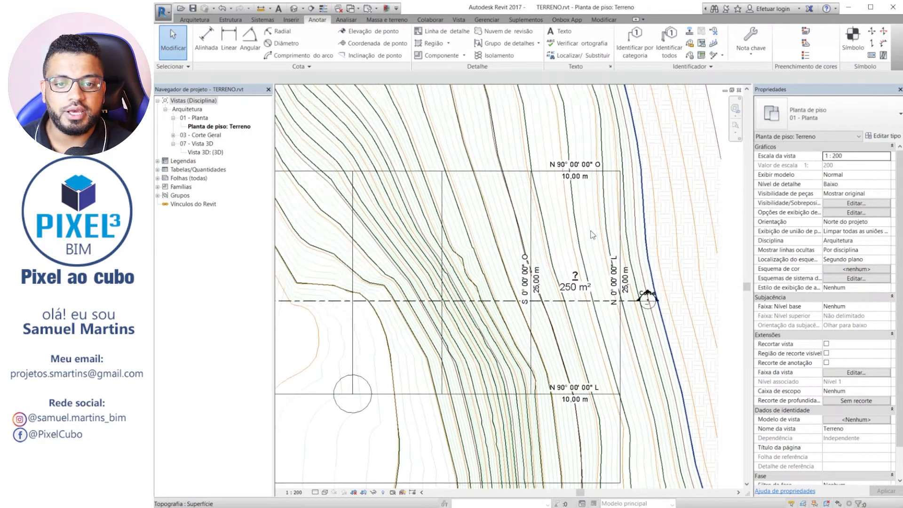
{"action": "scroll", "coordinate": [590, 231], "scroll_direction": "down", "scroll_amount": 3}
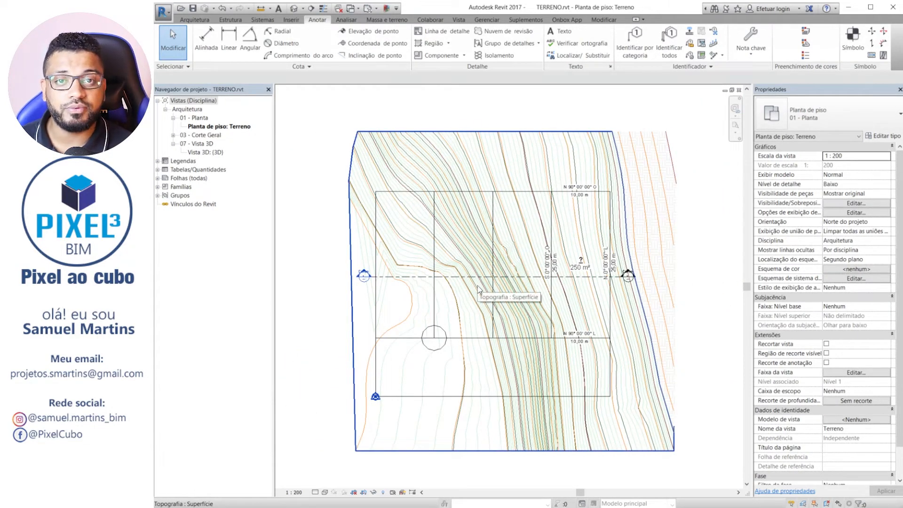
{"action": "left_click", "coordinate": [488, 20]}
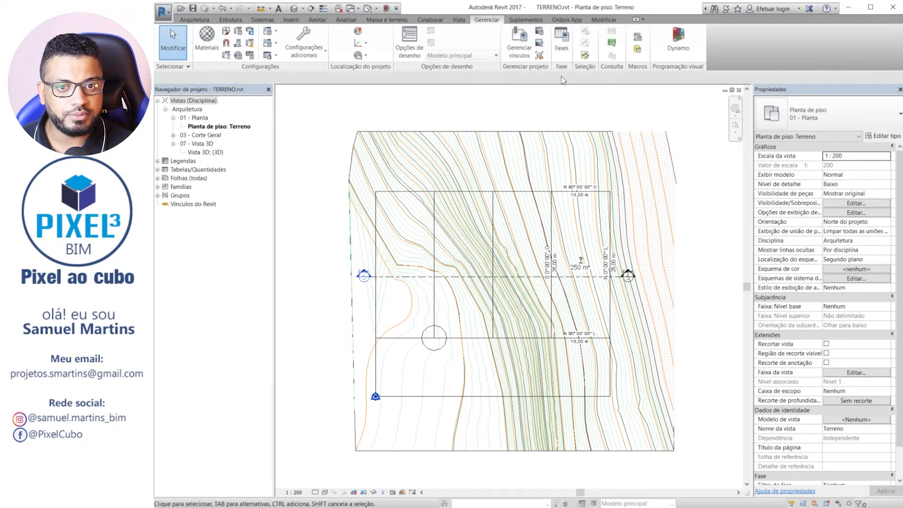
{"action": "left_click", "coordinate": [520, 46]}
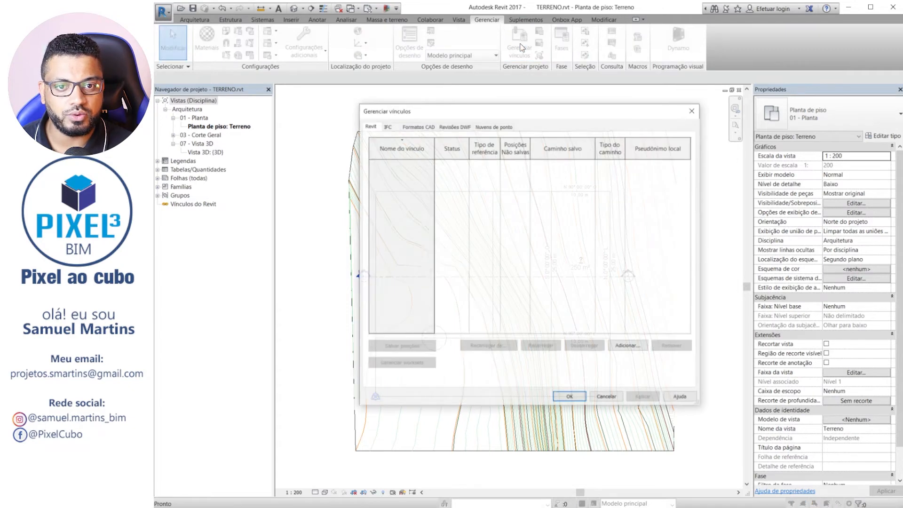
{"action": "left_click", "coordinate": [416, 126]}
{"action": "left_click", "coordinate": [398, 165]}
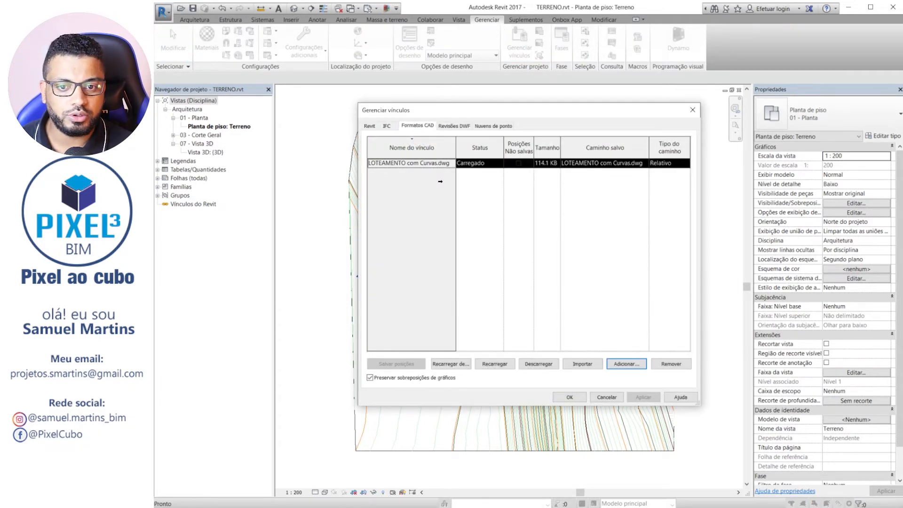
{"action": "left_click", "coordinate": [536, 364]}
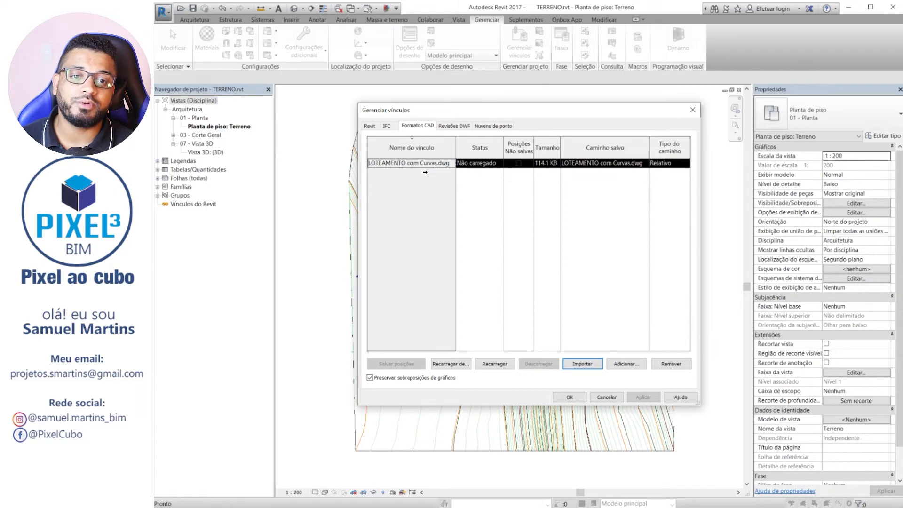
{"action": "left_click", "coordinate": [570, 397]}
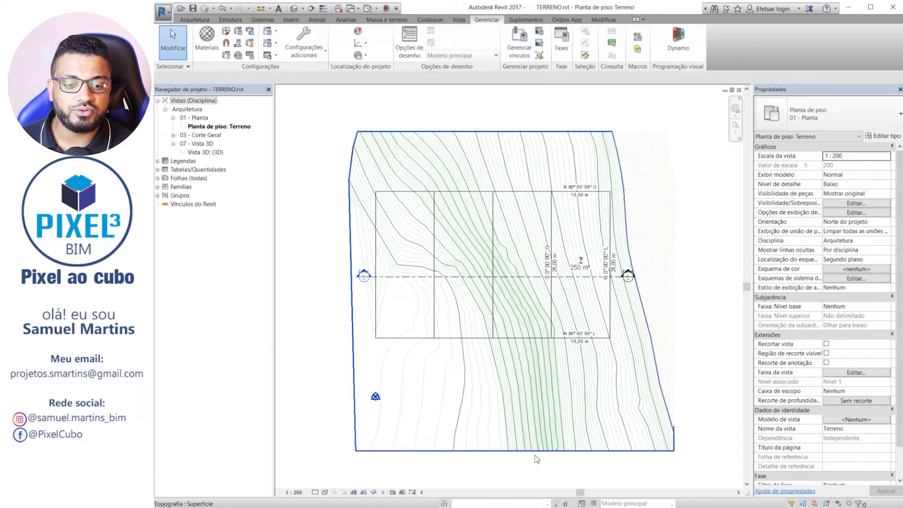
Tag all untagged property segments and lots in the view with Identificador de linha de divisa-Raio and Identificador de divisa.
{"action": "scroll", "coordinate": [430, 388], "scroll_direction": "up", "scroll_amount": 3}
{"action": "scroll", "coordinate": [401, 357], "scroll_direction": "down", "scroll_amount": 4}
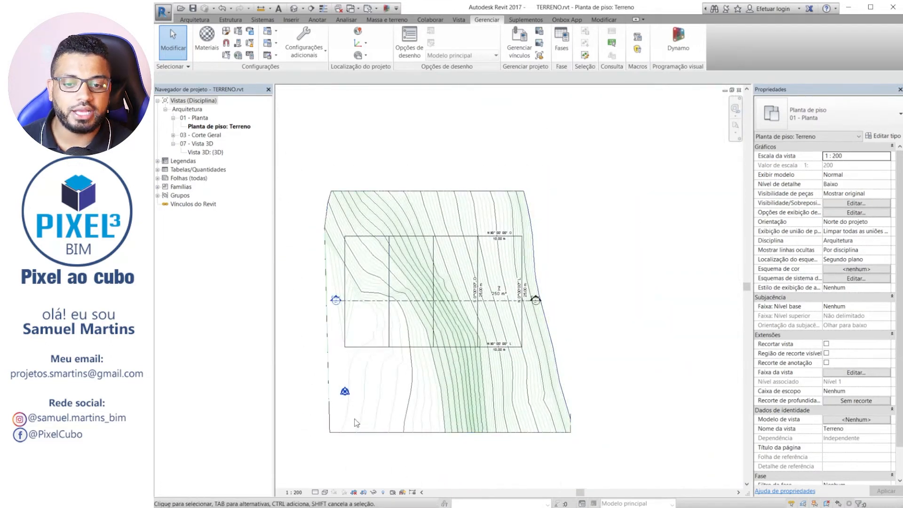
{"action": "scroll", "coordinate": [376, 233], "scroll_direction": "up", "scroll_amount": 3}
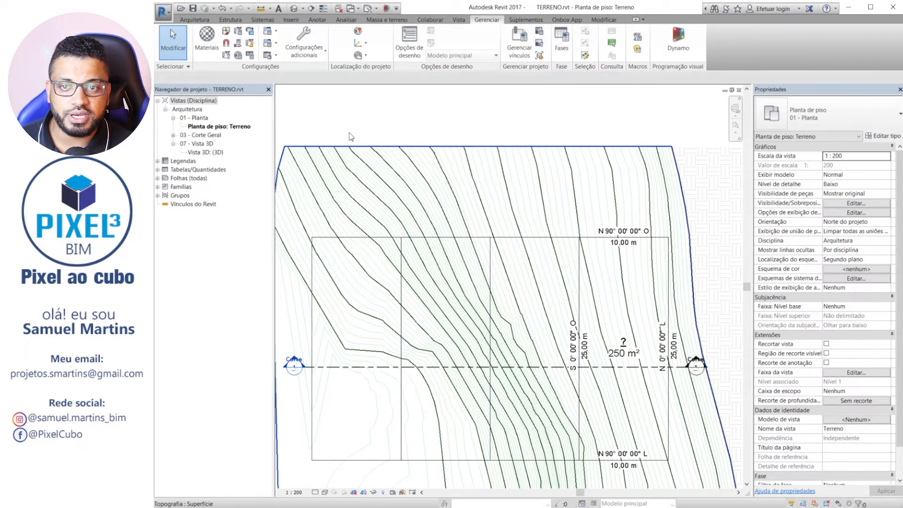
{"action": "left_click", "coordinate": [318, 19]}
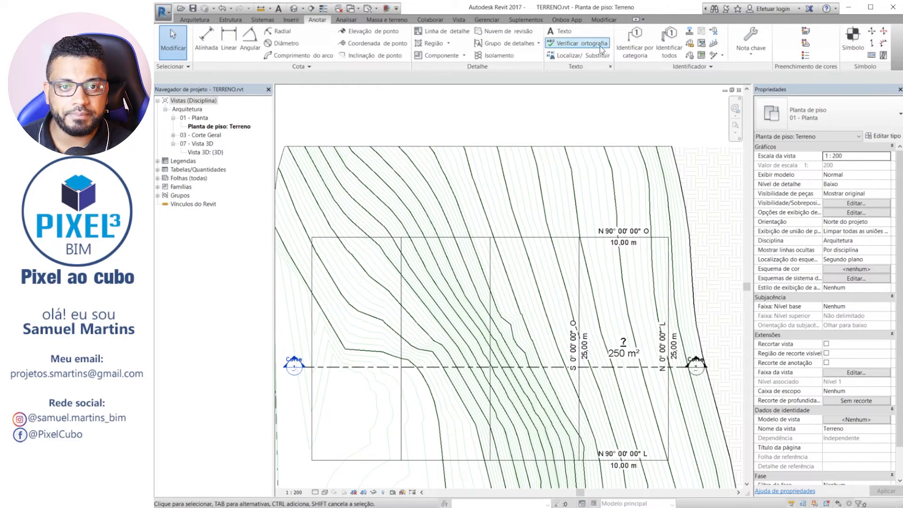
{"action": "left_click", "coordinate": [669, 47]}
{"action": "left_click", "coordinate": [416, 183]}
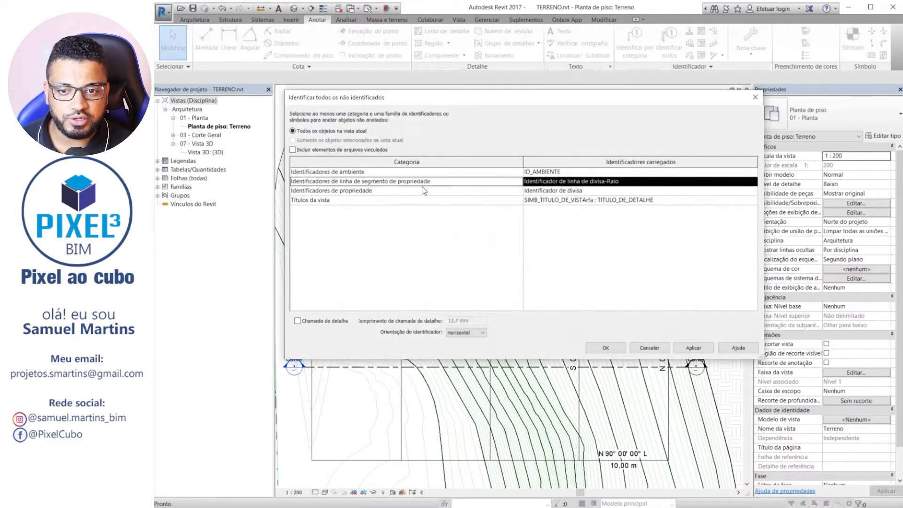
{"action": "left_click", "coordinate": [438, 191], "text": "ctrl"}
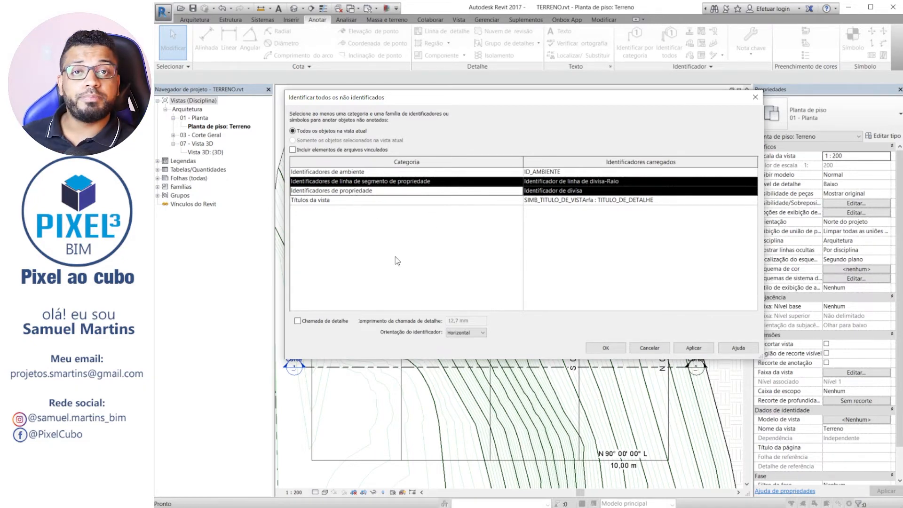
{"action": "left_click", "coordinate": [619, 348]}
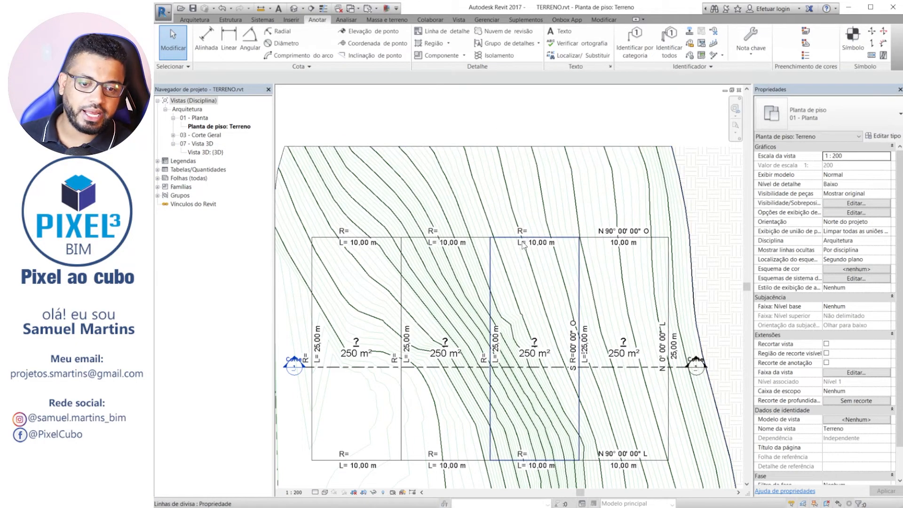
Change all radius-type property segment tags visible in the view to the Graus minutos segundos type of Identificador de linha de divisa.
{"action": "scroll", "coordinate": [523, 241], "scroll_direction": "down", "scroll_amount": 2}
{"action": "scroll", "coordinate": [428, 246], "scroll_direction": "up", "scroll_amount": 2}
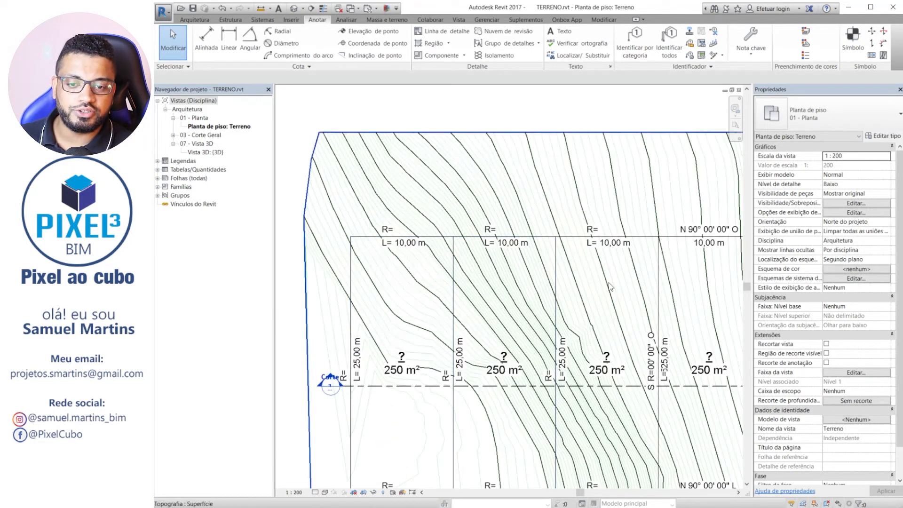
{"action": "scroll", "coordinate": [399, 242], "scroll_direction": "up", "scroll_amount": 2}
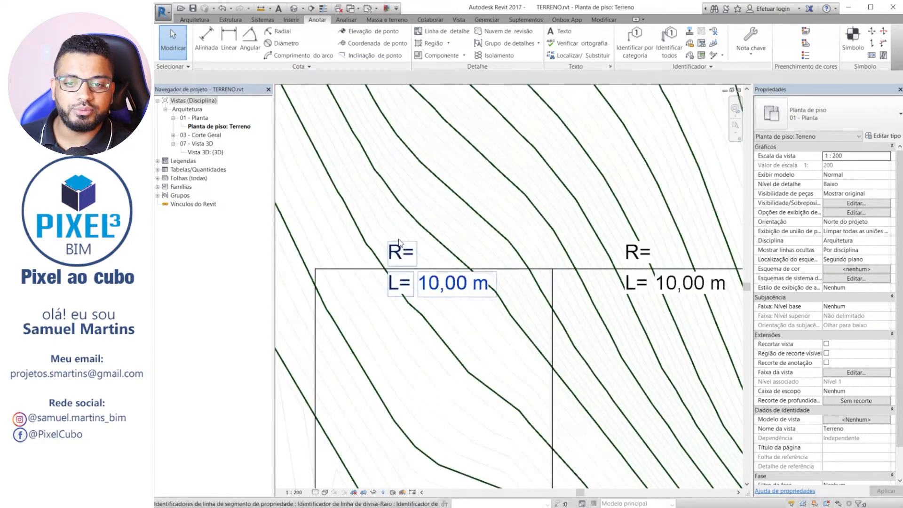
{"action": "scroll", "coordinate": [403, 254], "scroll_direction": "down", "scroll_amount": 3}
{"action": "scroll", "coordinate": [473, 245], "scroll_direction": "up", "scroll_amount": 4}
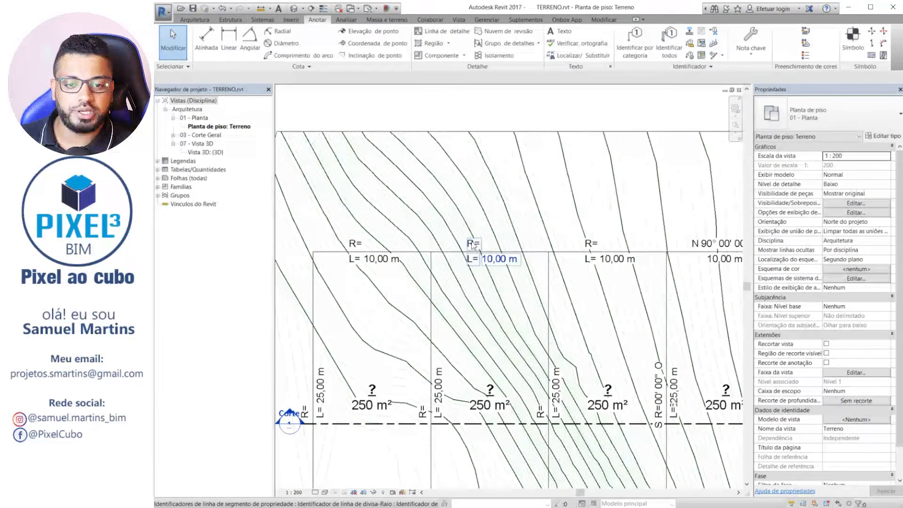
{"action": "left_click", "coordinate": [472, 246]}
{"action": "right_click", "coordinate": [472, 245]}
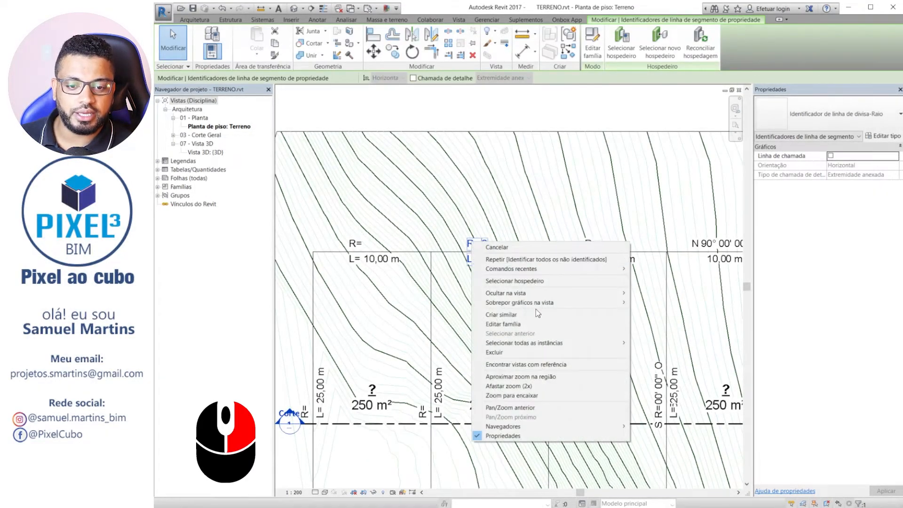
{"action": "mouse_move", "coordinate": [562, 345]}
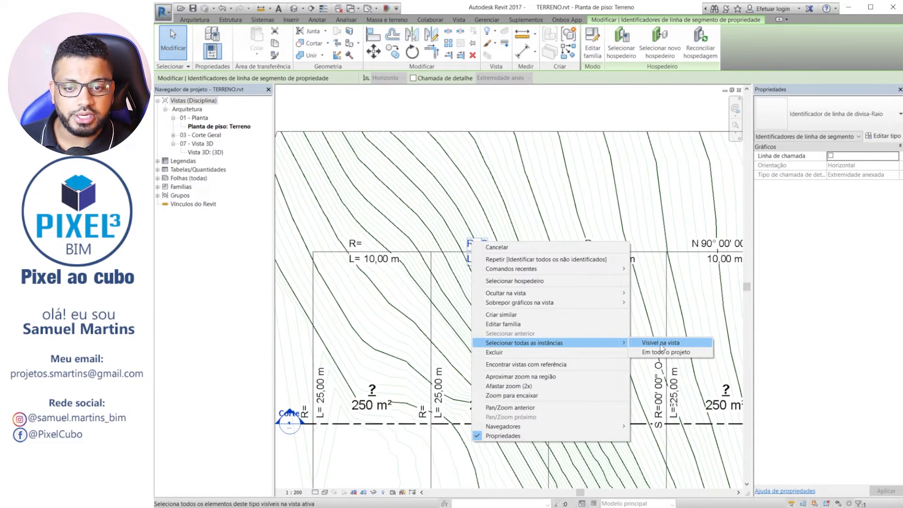
{"action": "left_click", "coordinate": [661, 346]}
{"action": "scroll", "coordinate": [338, 233], "scroll_direction": "down", "scroll_amount": 5}
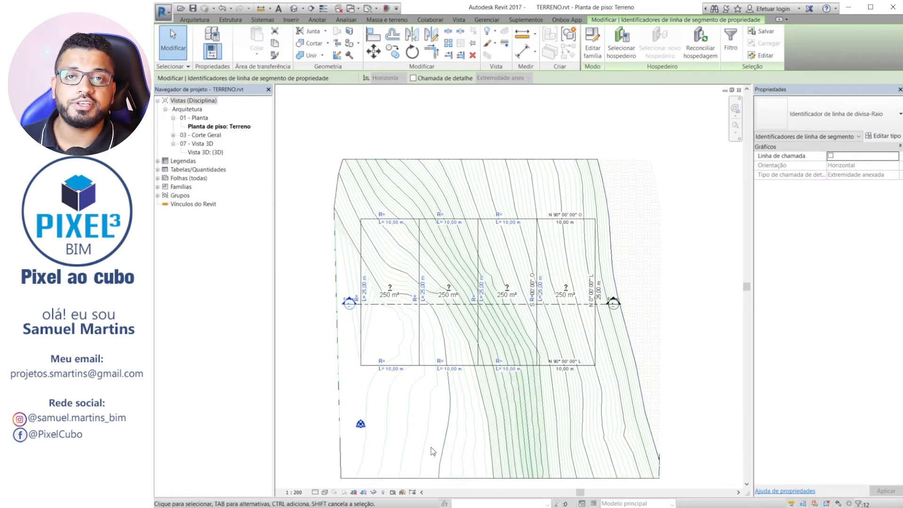
{"action": "left_click", "coordinate": [855, 115]}
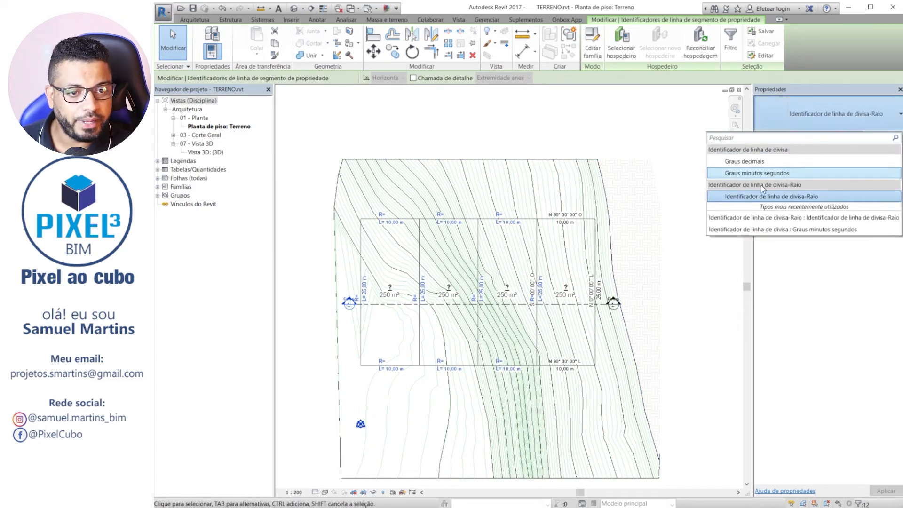
{"action": "left_click", "coordinate": [737, 177]}
{"action": "scroll", "coordinate": [450, 194], "scroll_direction": "up", "scroll_amount": 3}
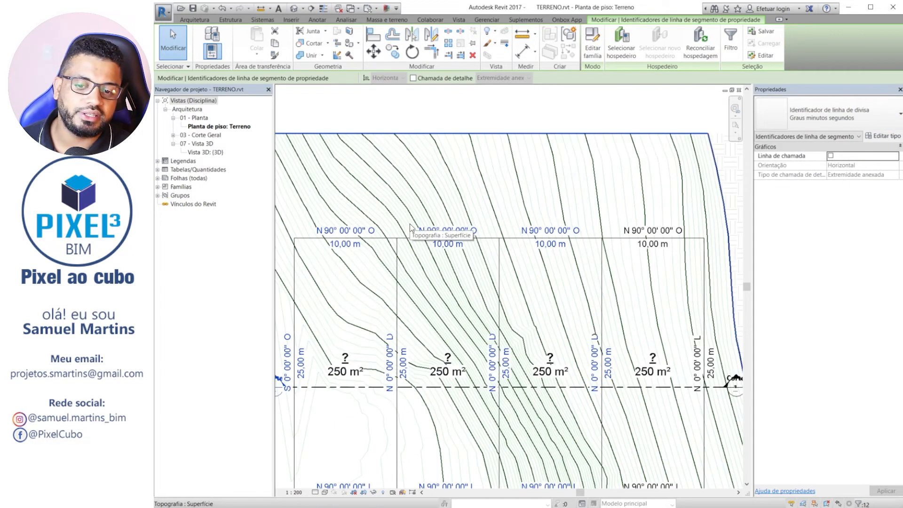
{"action": "key", "text": "Escape"}
Name the easternmost 250 m² lot LOTE 01 through its property tag.
{"action": "scroll", "coordinate": [521, 221], "scroll_direction": "down", "scroll_amount": 1}
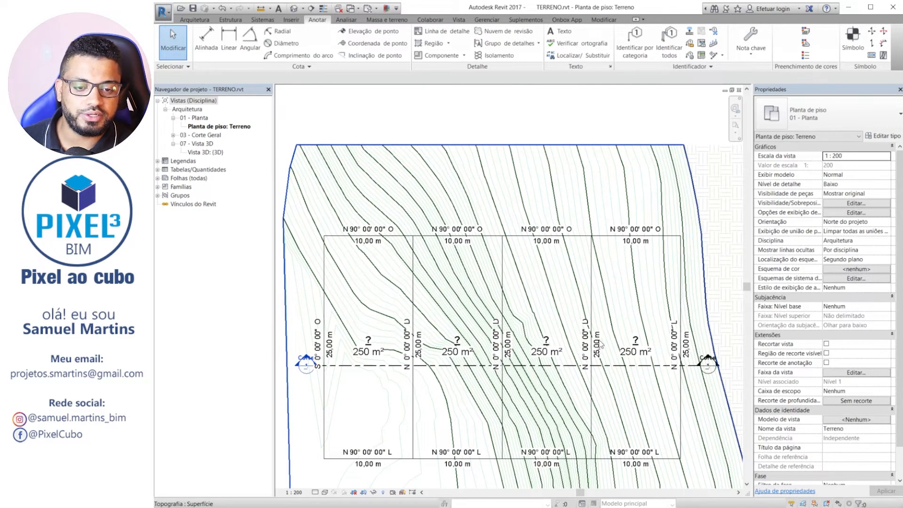
{"action": "scroll", "coordinate": [605, 329], "scroll_direction": "up", "scroll_amount": 4}
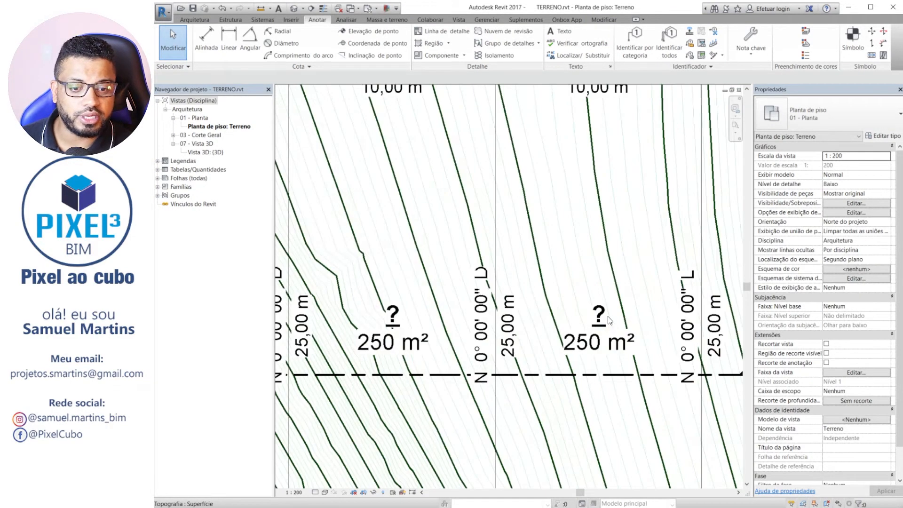
{"action": "left_click", "coordinate": [601, 318]}
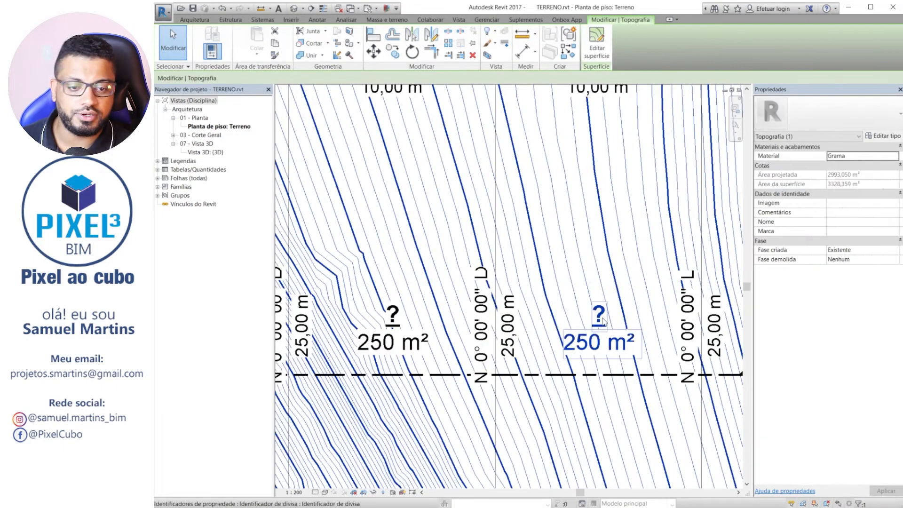
{"action": "key", "text": "Escape"}
{"action": "left_click", "coordinate": [599, 312]}
{"action": "left_click", "coordinate": [599, 313]}
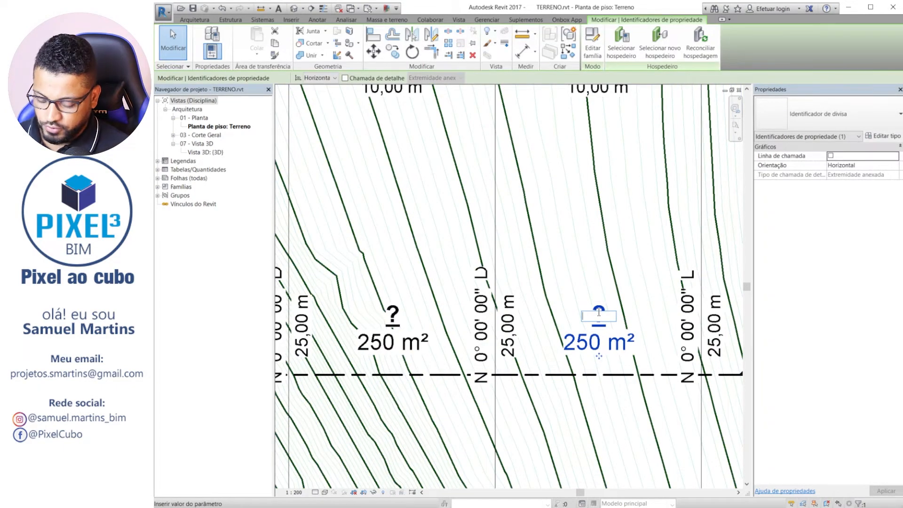
{"action": "type", "text": "LOTE 01"}
{"action": "key", "text": "Return"}
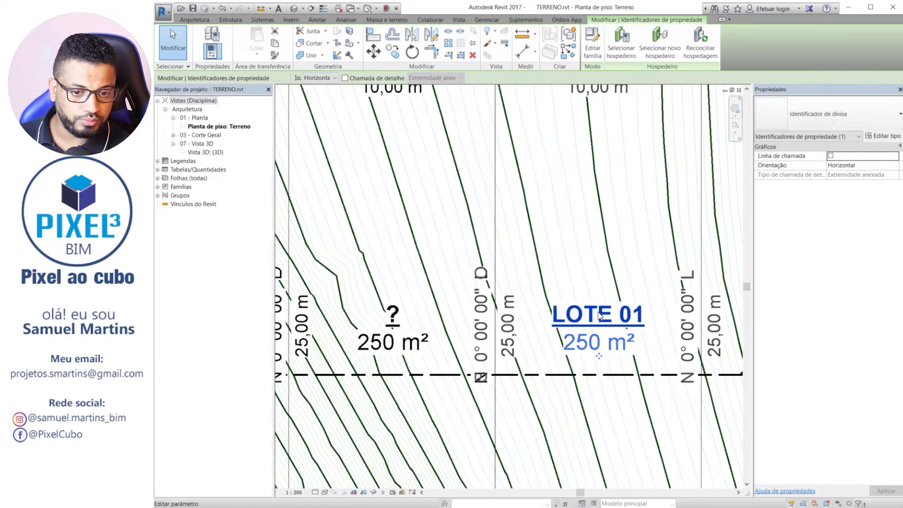
{"action": "key", "text": "Escape"}
Copy the four lots with all their tags straight up to the empty area above the topography.
{"action": "scroll", "coordinate": [610, 346], "scroll_direction": "down", "scroll_amount": 4}
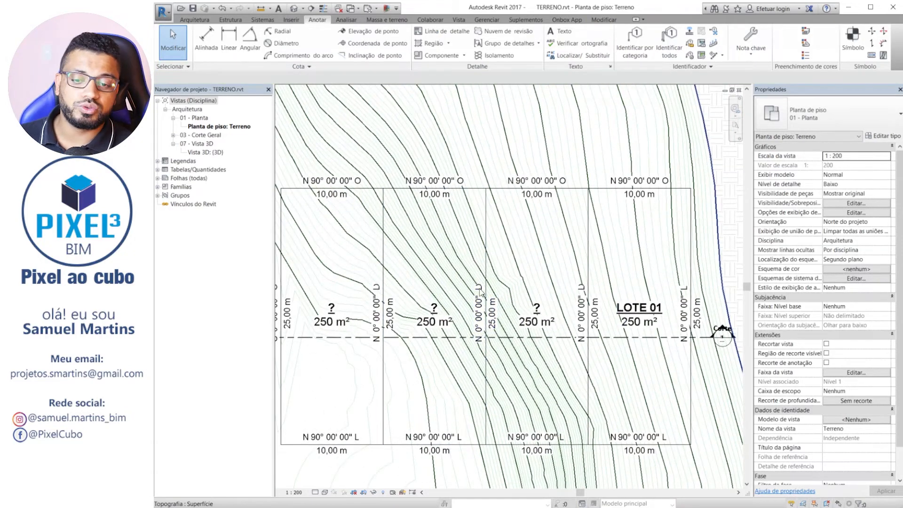
{"action": "scroll", "coordinate": [477, 284], "scroll_direction": "down", "scroll_amount": 5}
{"action": "scroll", "coordinate": [574, 304], "scroll_direction": "up", "scroll_amount": 3}
{"action": "middle_click_drag", "start_coordinate": [576, 234], "coordinate": [615, 236]}
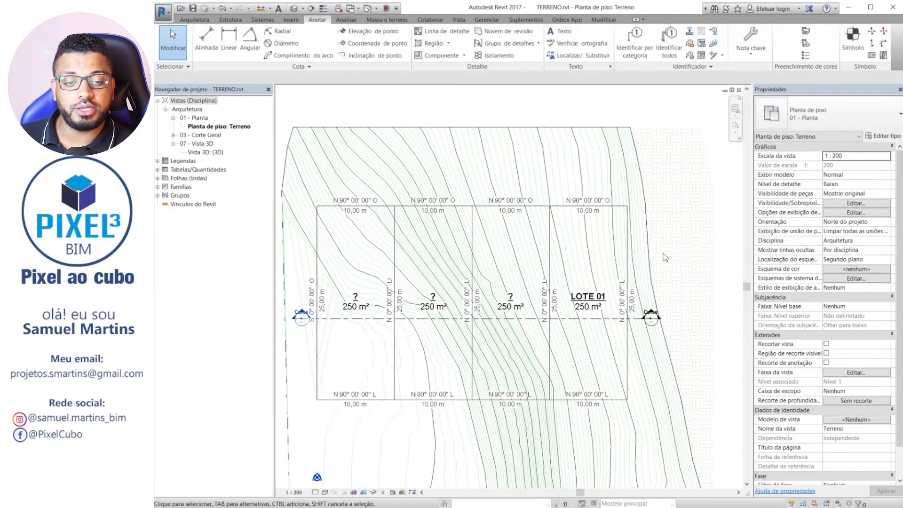
{"action": "scroll", "coordinate": [660, 247], "scroll_direction": "down", "scroll_amount": 1}
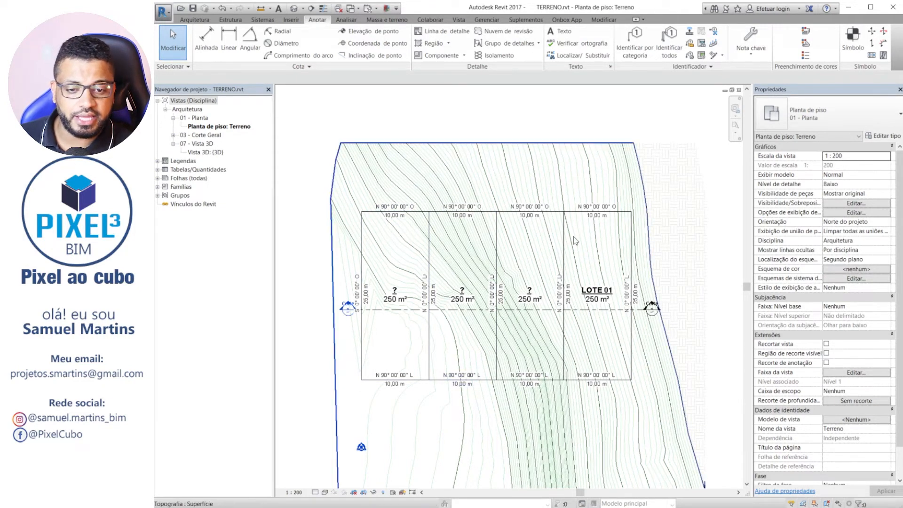
{"action": "left_click_drag", "start_coordinate": [306, 184], "coordinate": [641, 404]}
{"action": "left_click_drag", "start_coordinate": [644, 408], "coordinate": [643, 403]}
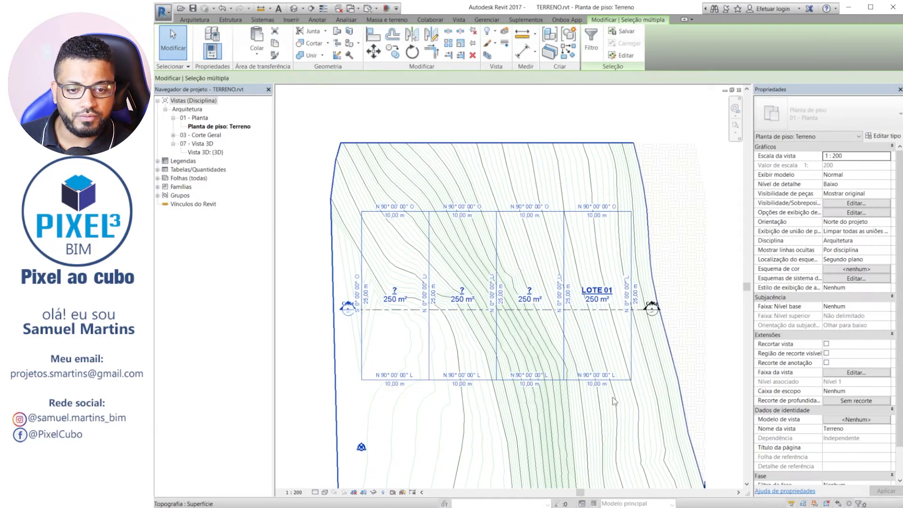
{"action": "scroll", "coordinate": [478, 306], "scroll_direction": "down", "scroll_amount": 2}
{"action": "key", "text": "c"}
{"action": "key", "text": "o"}
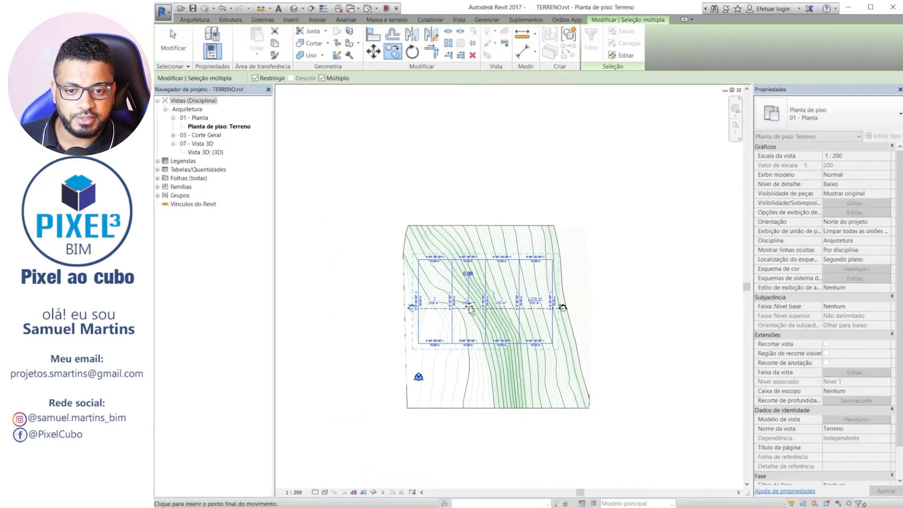
{"action": "left_click", "coordinate": [469, 306]}
{"action": "middle_click_drag", "start_coordinate": [563, 135], "coordinate": [497, 288]}
{"action": "left_click", "coordinate": [448, 215]}
{"action": "key", "text": "Escape"}
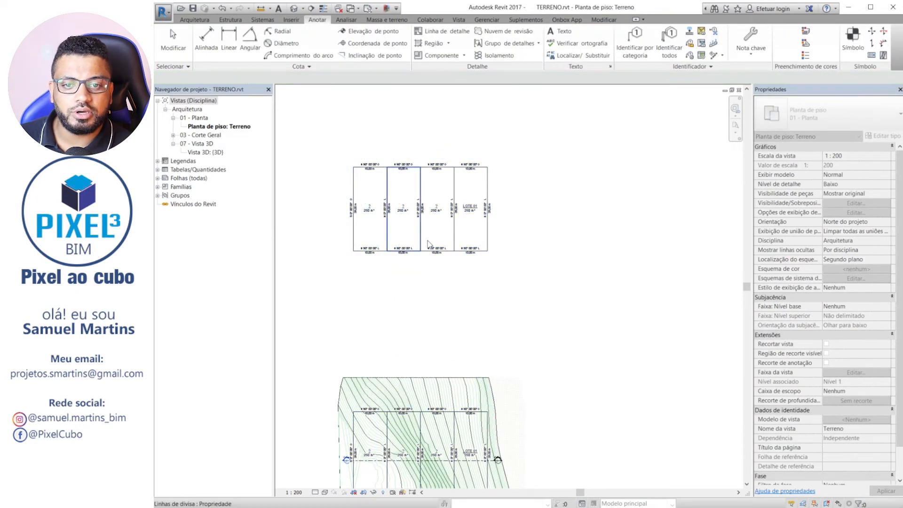
Rotate the four copied lots with all their tags 26° counterclockwise about their centre.
{"action": "scroll", "coordinate": [381, 189], "scroll_direction": "up", "scroll_amount": 2}
{"action": "middle_click_drag", "start_coordinate": [445, 281], "coordinate": [482, 297]}
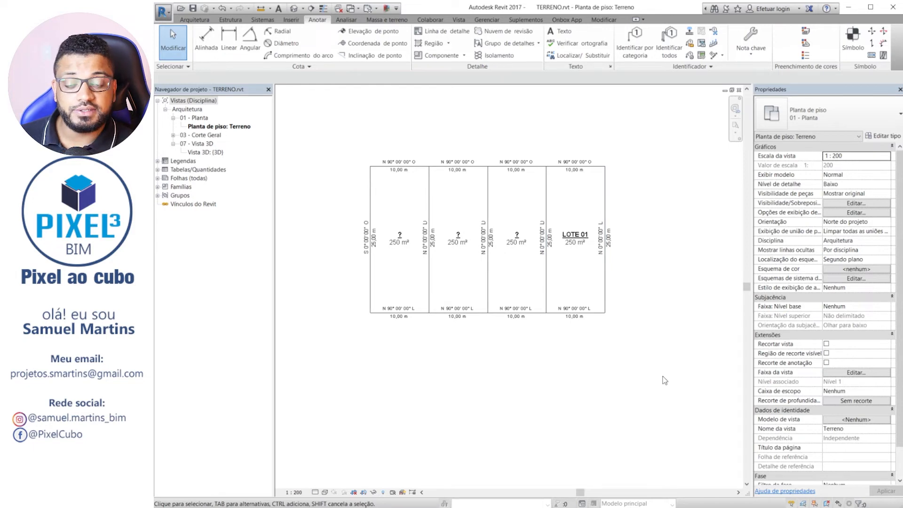
{"action": "left_click_drag", "start_coordinate": [651, 356], "coordinate": [324, 117]}
{"action": "key", "text": "r"}
{"action": "key", "text": "o"}
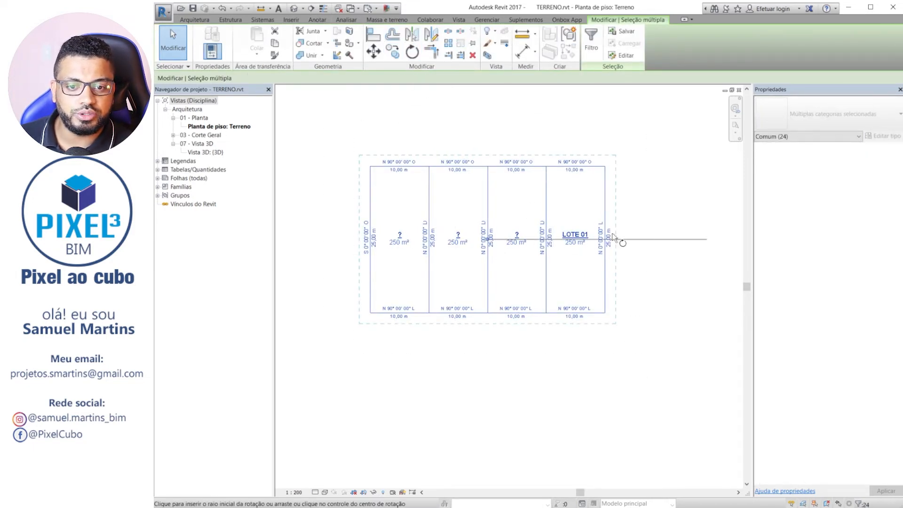
{"action": "left_click", "coordinate": [613, 235]}
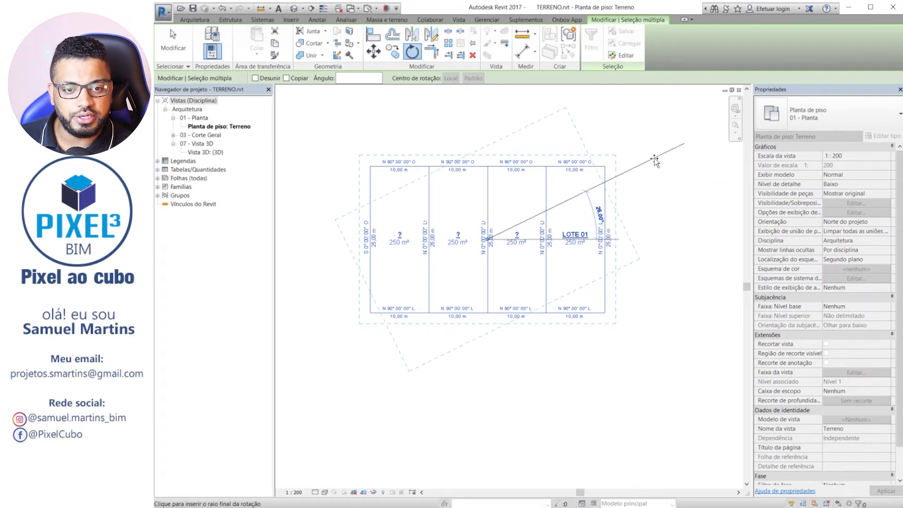
{"action": "left_click", "coordinate": [654, 158]}
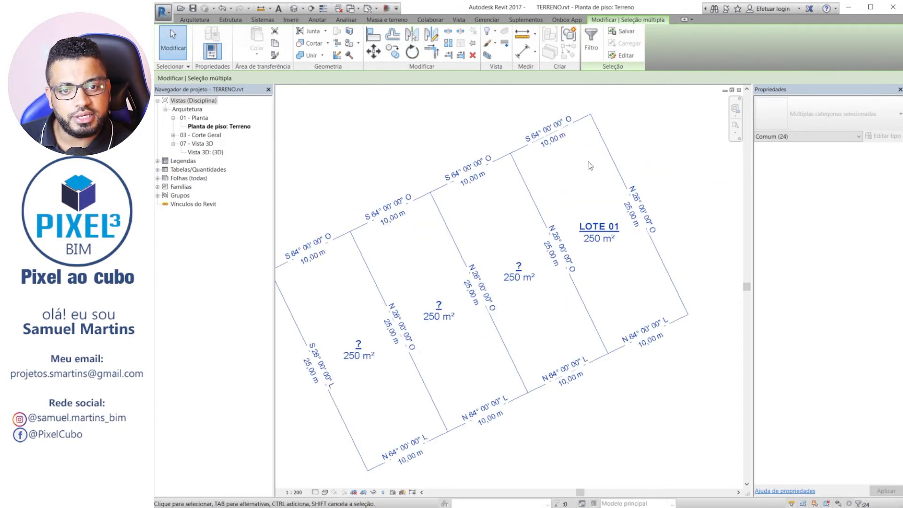
Examine the bearings, lengths, names and areas in the tags of the rotated lots.
{"action": "scroll", "coordinate": [551, 184], "scroll_direction": "up", "scroll_amount": 4}
{"action": "scroll", "coordinate": [593, 263], "scroll_direction": "up", "scroll_amount": 2}
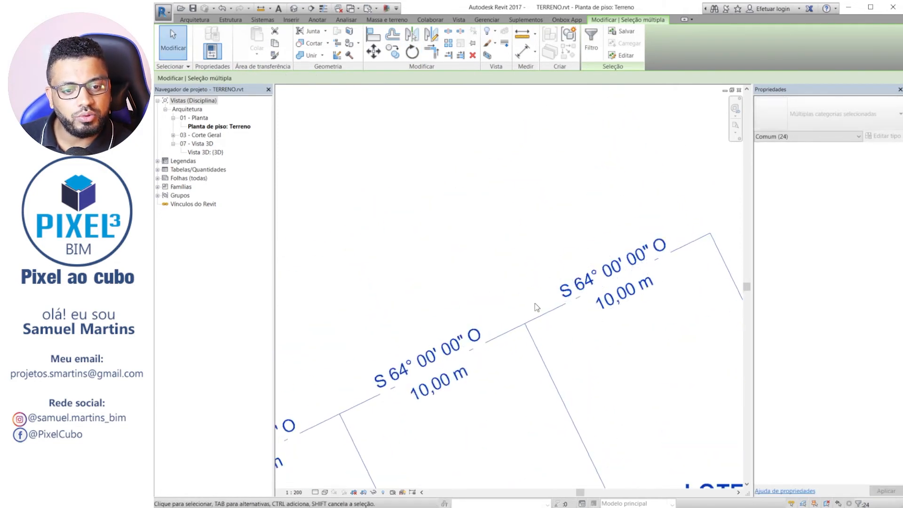
{"action": "scroll", "coordinate": [584, 262], "scroll_direction": "down", "scroll_amount": 7}
{"action": "scroll", "coordinate": [651, 262], "scroll_direction": "up", "scroll_amount": 2}
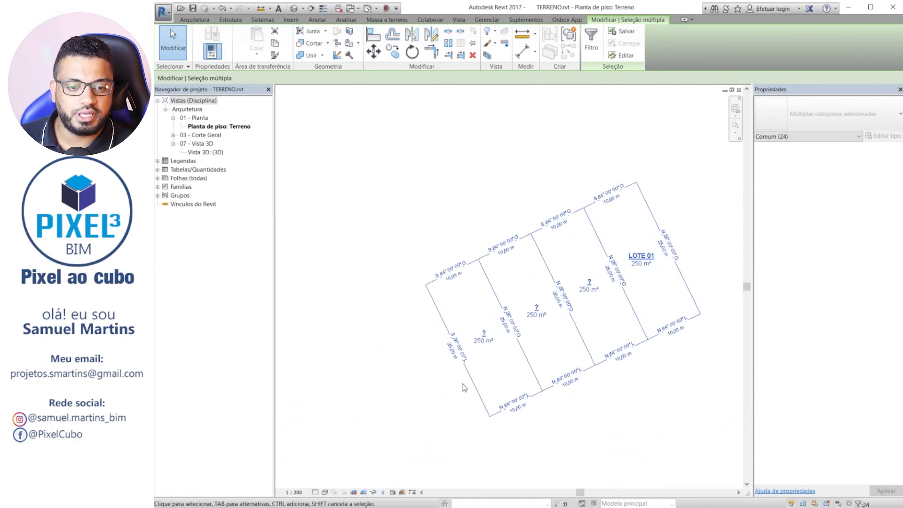
{"action": "scroll", "coordinate": [631, 369], "scroll_direction": "up", "scroll_amount": 4}
{"action": "key", "text": "Escape"}
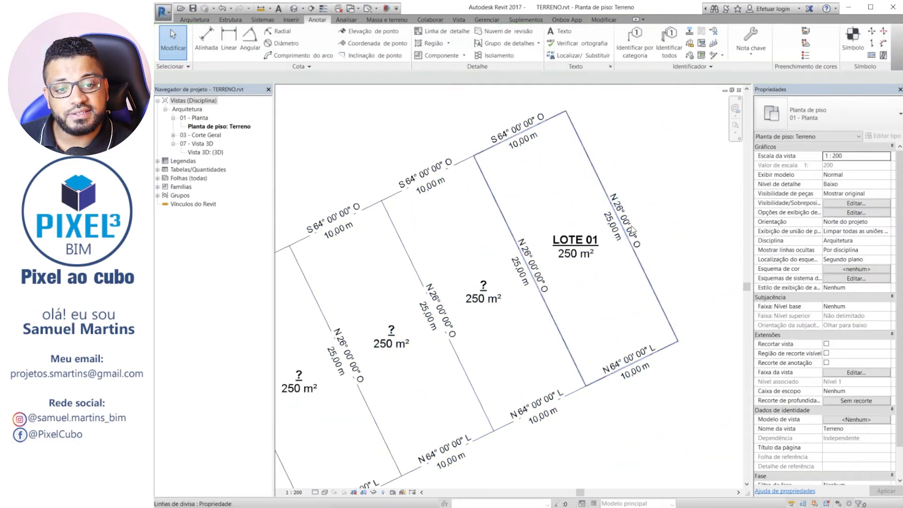
{"action": "scroll", "coordinate": [680, 301], "scroll_direction": "down", "scroll_amount": 4}
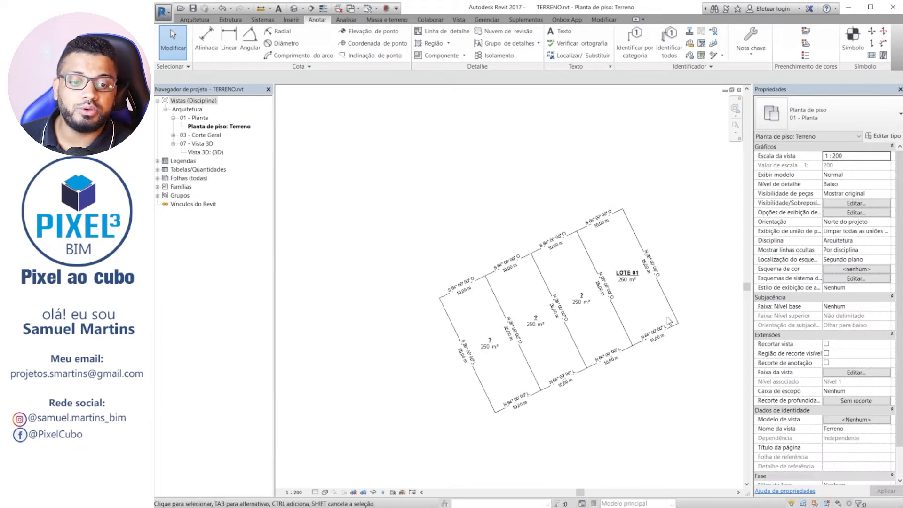
{"action": "scroll", "coordinate": [657, 290], "scroll_direction": "up", "scroll_amount": 3}
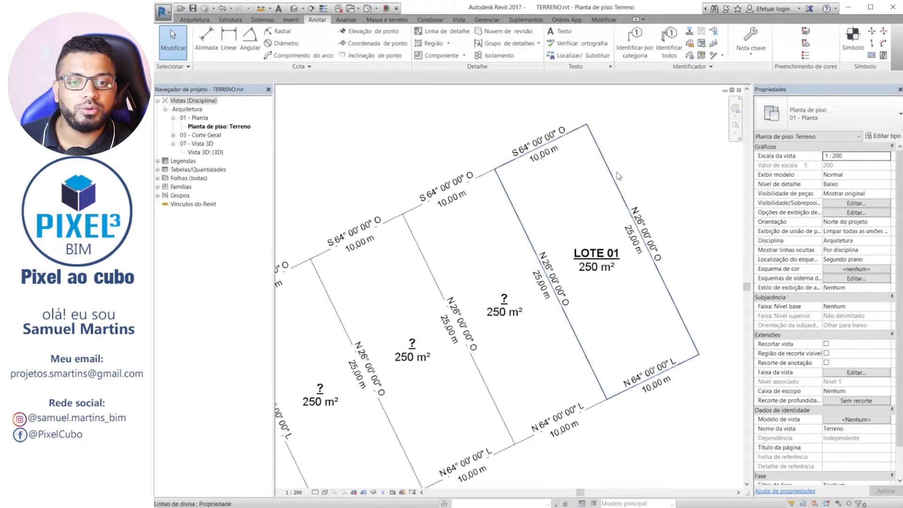
{"action": "middle_click_drag", "start_coordinate": [590, 253], "coordinate": [618, 288]}
{"action": "scroll", "coordinate": [617, 287], "scroll_direction": "down", "scroll_amount": 3}
{"action": "left_click_drag", "start_coordinate": [718, 401], "coordinate": [395, 139]}
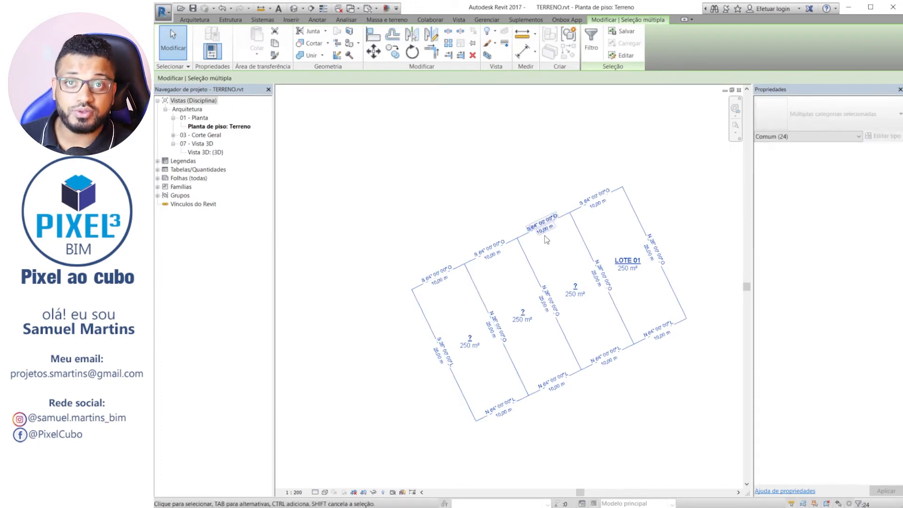
{"action": "left_click", "coordinate": [574, 419]}
Edit the westernmost rotated lot's sketch, moving its outer side line outward so the lot is about 22.90 m wide, and finish the sketch.
{"action": "scroll", "coordinate": [466, 399], "scroll_direction": "up", "scroll_amount": 2}
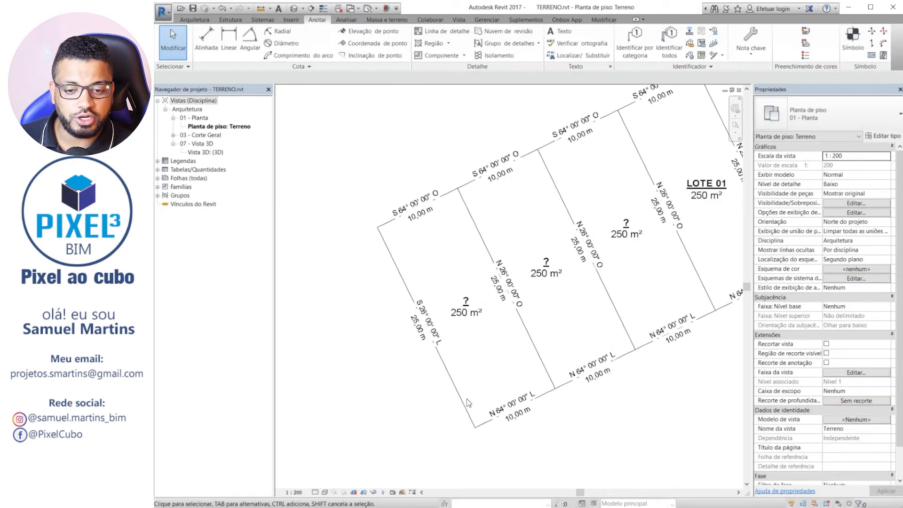
{"action": "left_click", "coordinate": [455, 383]}
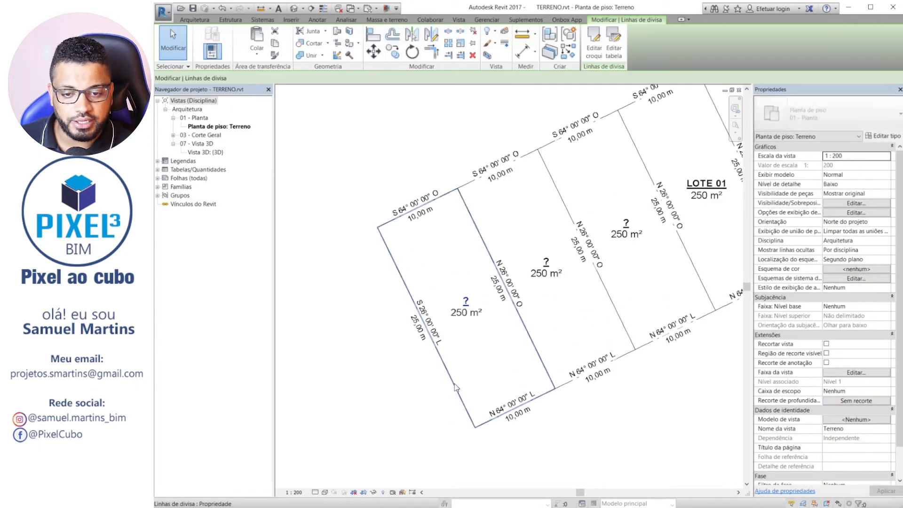
{"action": "left_click", "coordinate": [596, 50]}
{"action": "left_click_drag", "start_coordinate": [404, 284], "coordinate": [301, 334]}
{"action": "middle_click_drag", "start_coordinate": [414, 289], "coordinate": [455, 261]}
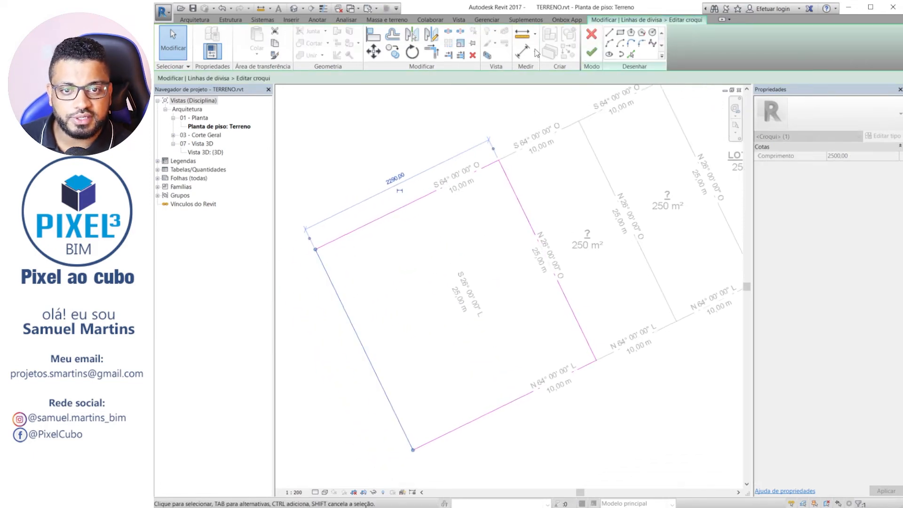
{"action": "left_click", "coordinate": [592, 51]}
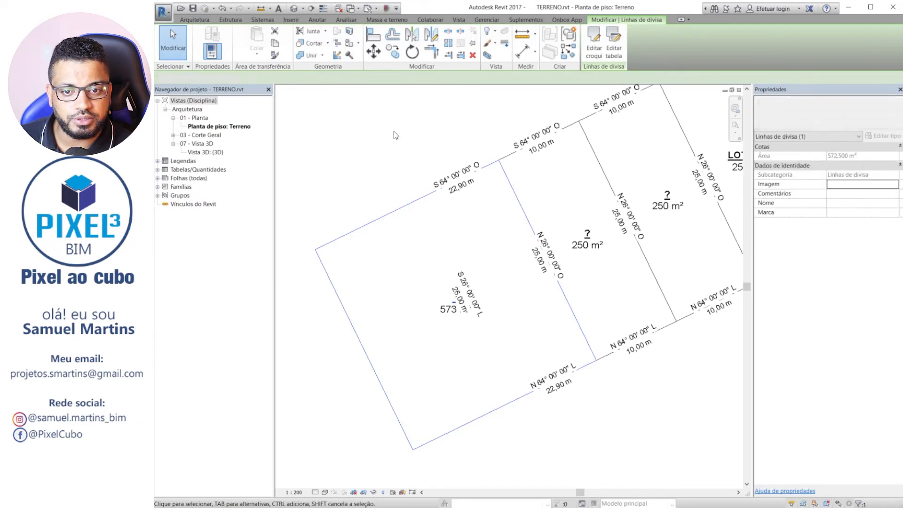
{"action": "scroll", "coordinate": [444, 174], "scroll_direction": "up", "scroll_amount": 4}
{"action": "scroll", "coordinate": [445, 175], "scroll_direction": "up", "scroll_amount": 3}
{"action": "left_click", "coordinate": [479, 194]}
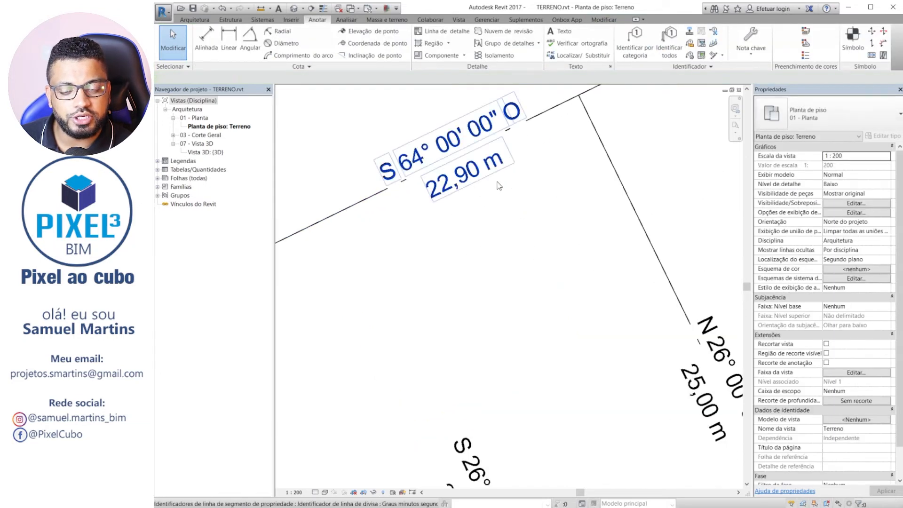
{"action": "scroll", "coordinate": [473, 183], "scroll_direction": "down", "scroll_amount": 6}
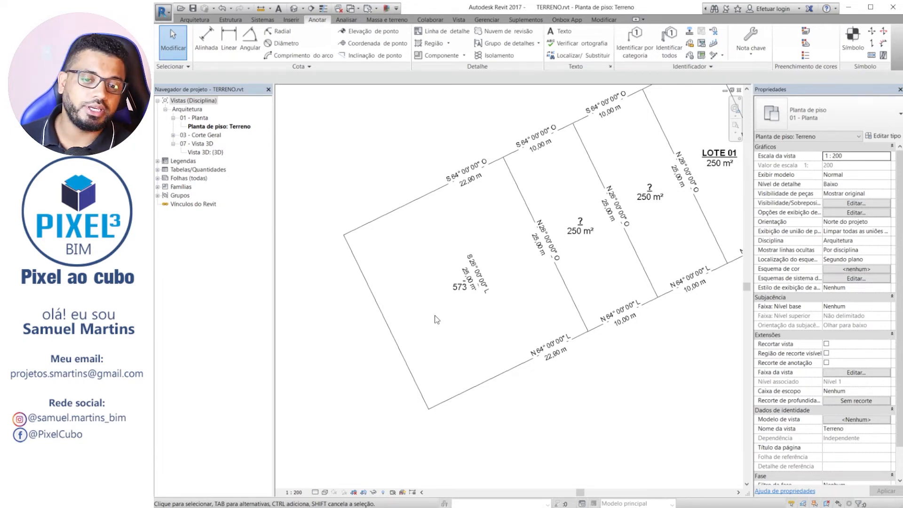
Delete the four rotated lot copies with all their tags from above the topography.
{"action": "scroll", "coordinate": [435, 315], "scroll_direction": "down", "scroll_amount": 4}
{"action": "left_click_drag", "start_coordinate": [383, 171], "coordinate": [384, 172]}
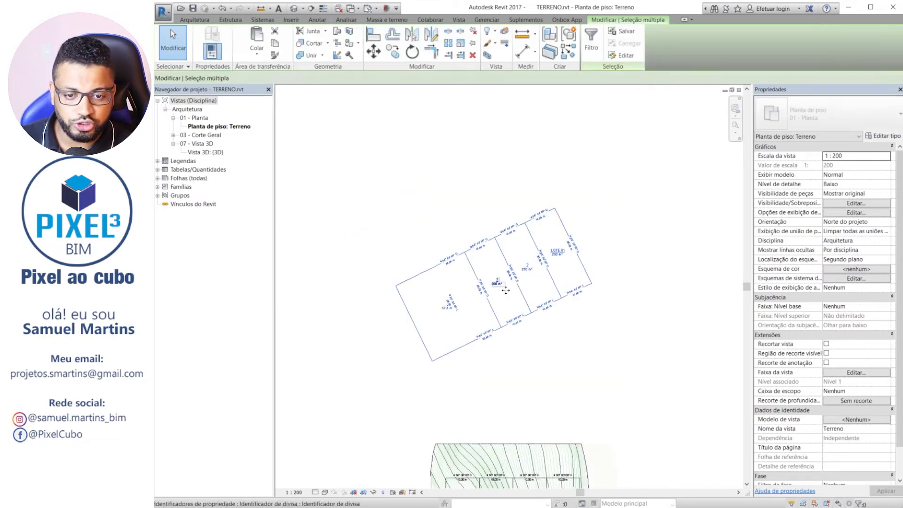
{"action": "scroll", "coordinate": [433, 245], "scroll_direction": "down", "scroll_amount": 1}
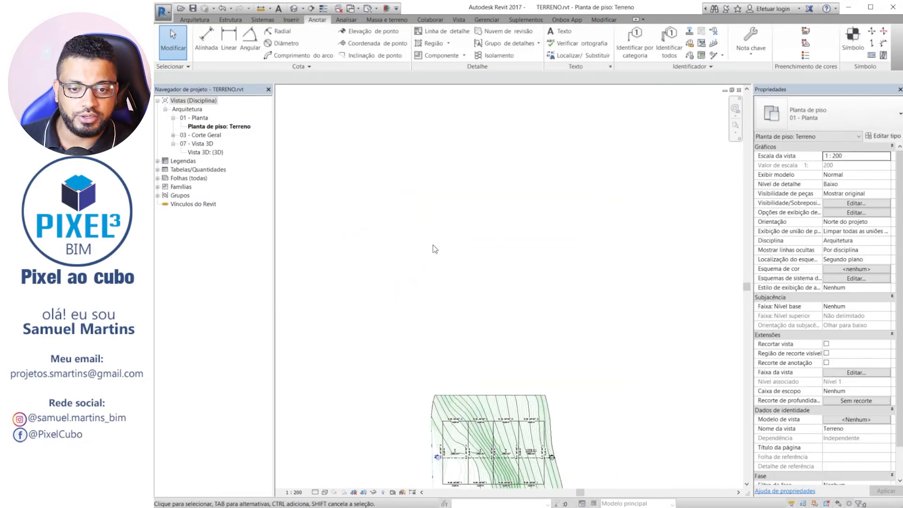
Start a new property line by entering distances and bearings, and extend its deed data table to four rows.
{"action": "middle_click_drag", "start_coordinate": [576, 297], "coordinate": [516, 185]}
{"action": "scroll", "coordinate": [427, 305], "scroll_direction": "up", "scroll_amount": 2}
{"action": "middle_click_drag", "start_coordinate": [583, 345], "coordinate": [575, 303]}
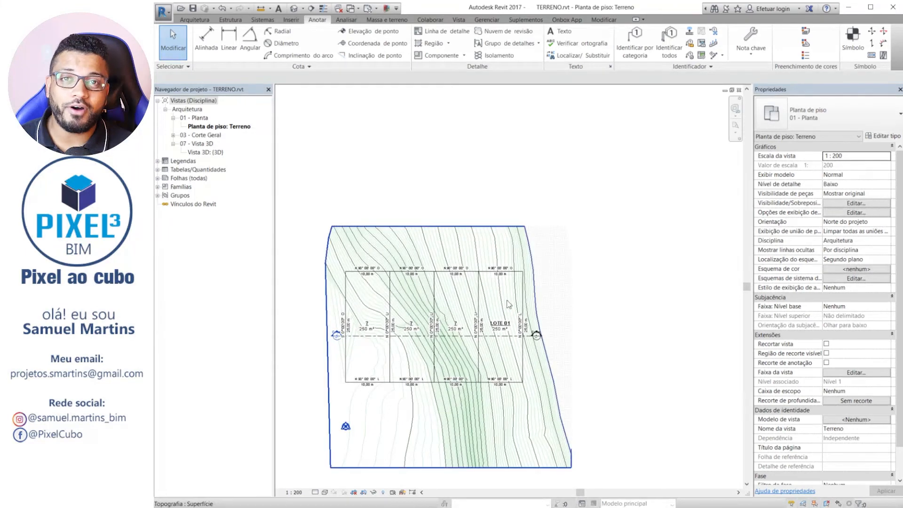
{"action": "scroll", "coordinate": [560, 306], "scroll_direction": "up", "scroll_amount": 2}
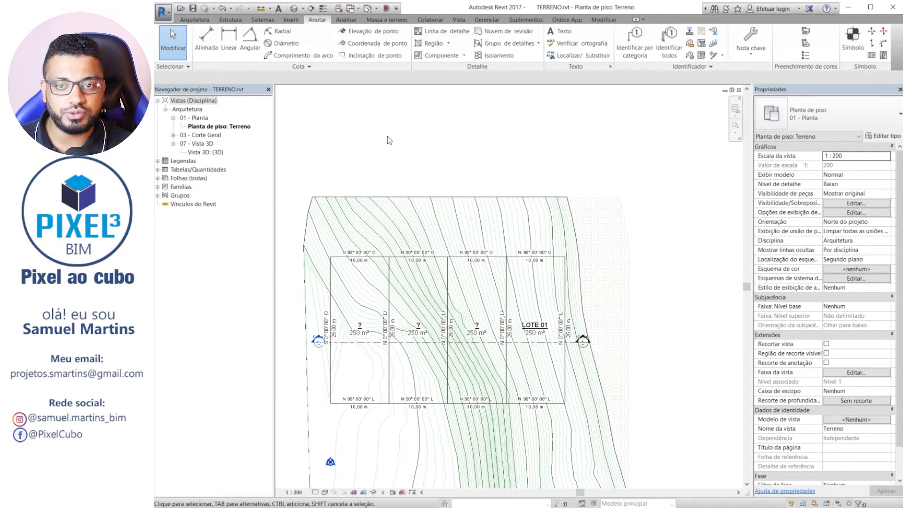
{"action": "left_click", "coordinate": [386, 20]}
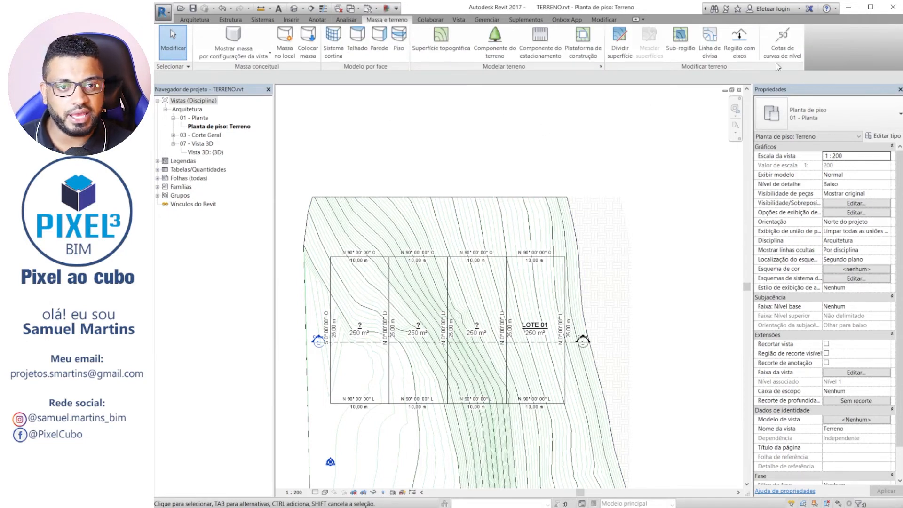
{"action": "left_click", "coordinate": [712, 42]}
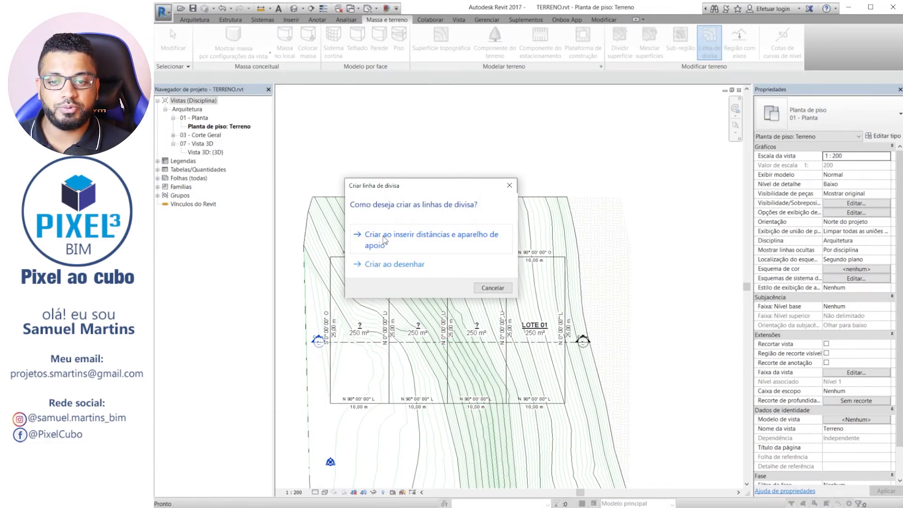
{"action": "left_click", "coordinate": [385, 240]}
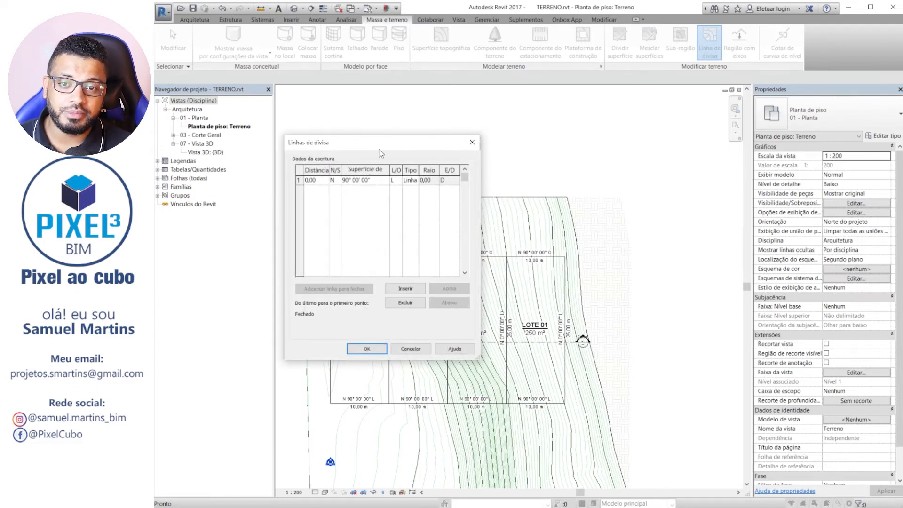
{"action": "left_click_drag", "start_coordinate": [381, 153], "coordinate": [590, 100]}
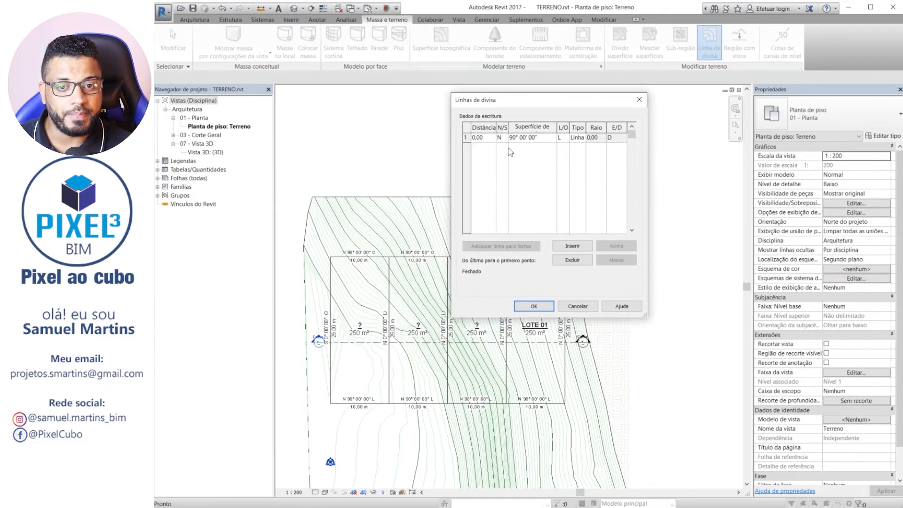
{"action": "left_click", "coordinate": [573, 246]}
{"action": "left_click", "coordinate": [572, 246]}
{"action": "left_click", "coordinate": [572, 246]}
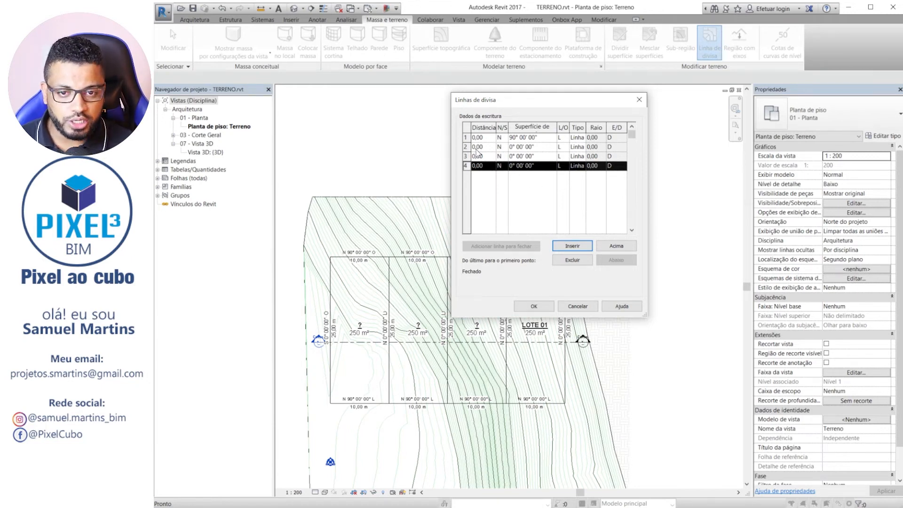
Set the distances of deed rows 1 to 4 to 10 m, 25 m, 10 m and 25 m.
{"action": "left_click", "coordinate": [491, 138]}
{"action": "type", "text": "10"}
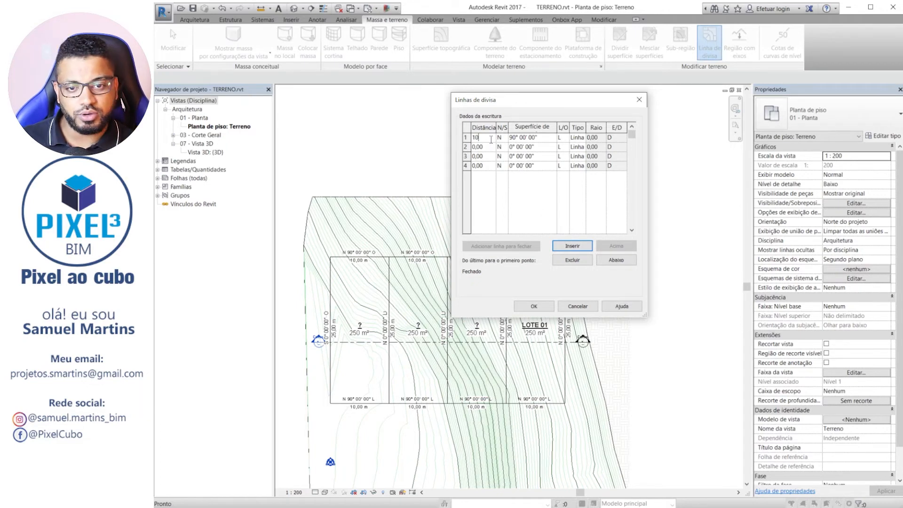
{"action": "type", "text": "m"}
{"action": "left_click", "coordinate": [489, 149]}
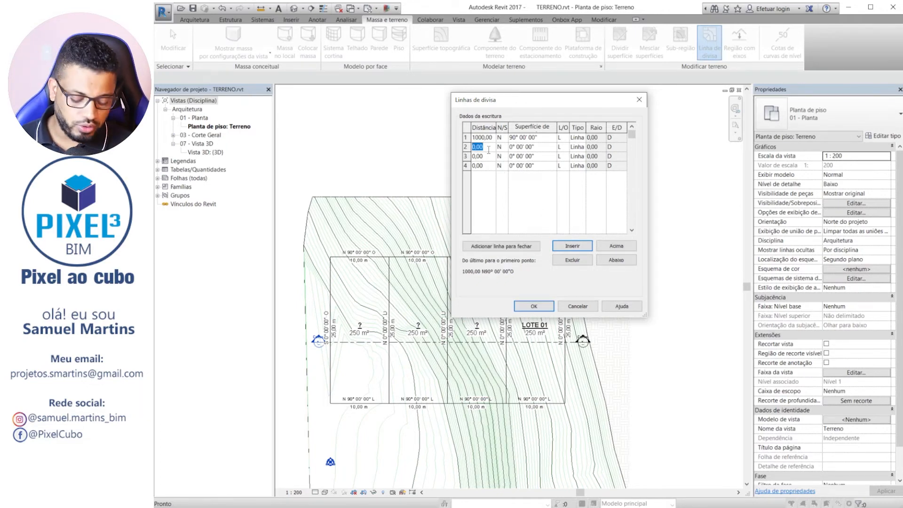
{"action": "type", "text": "25m"}
{"action": "left_click", "coordinate": [490, 156]}
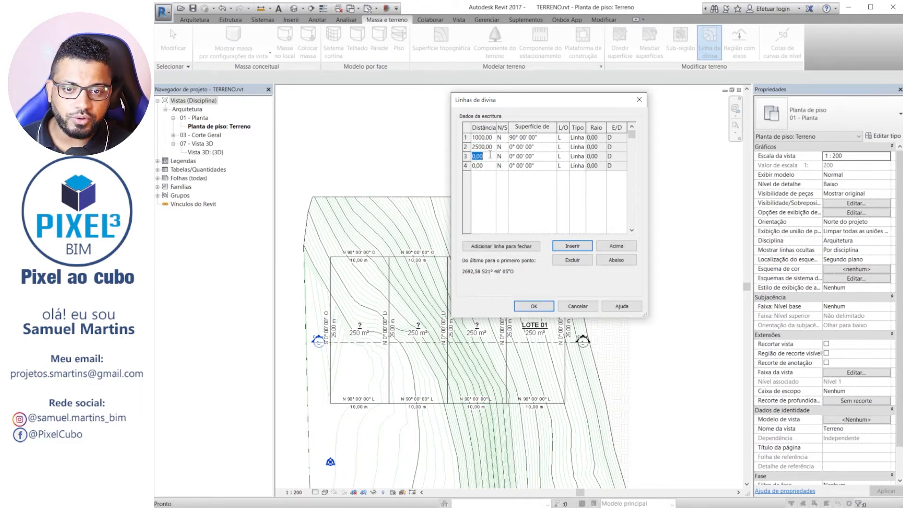
{"action": "type", "text": "10m"}
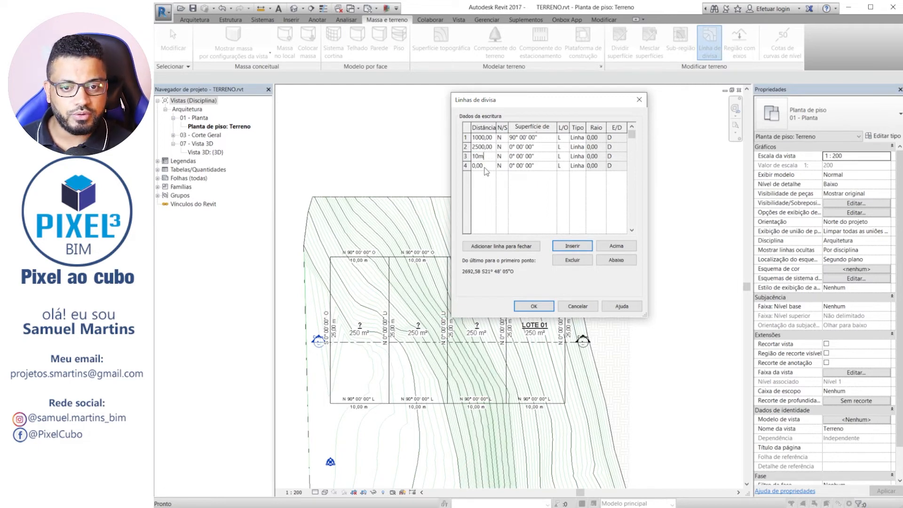
{"action": "left_click", "coordinate": [485, 166]}
{"action": "type", "text": "25m"}
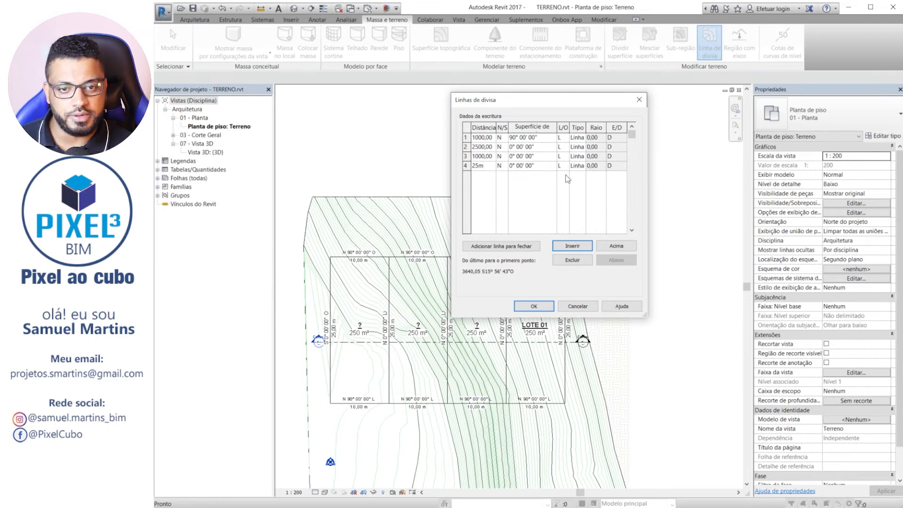
{"action": "left_click", "coordinate": [526, 190]}
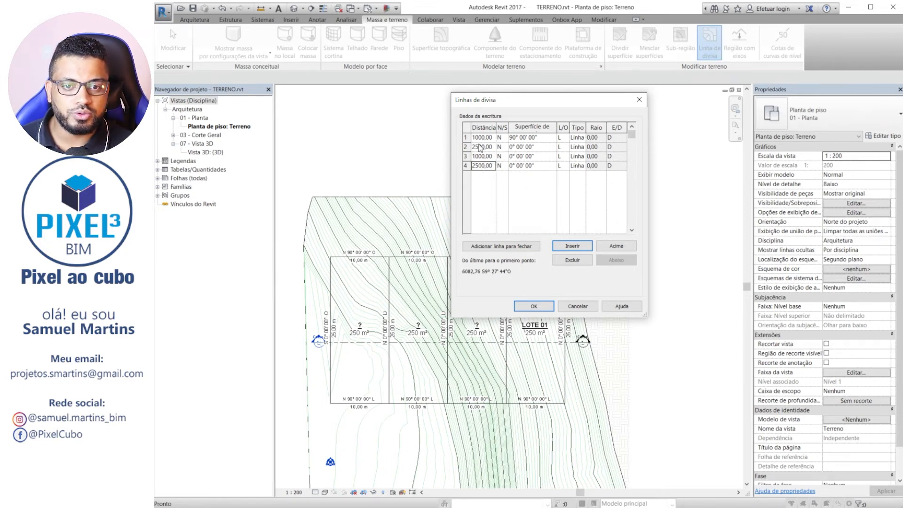
Set deed row 2's bearing direction to S and O.
{"action": "left_click", "coordinate": [505, 146]}
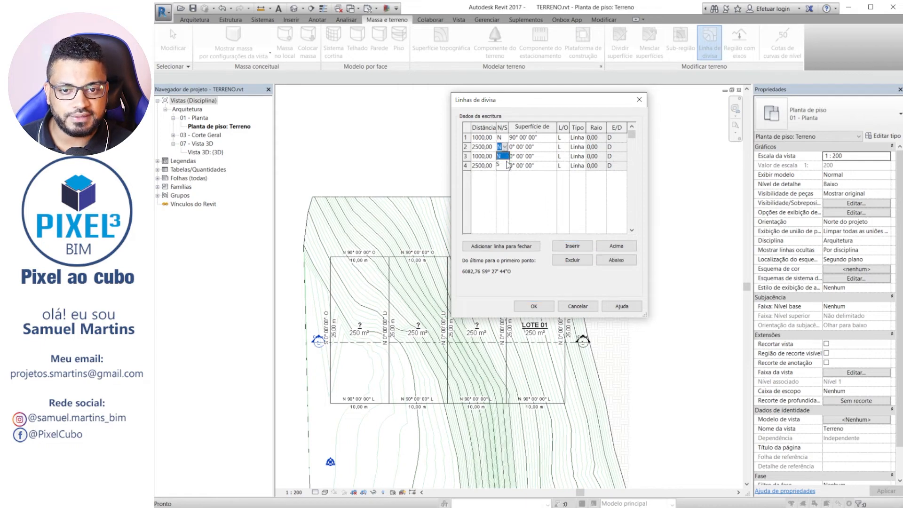
{"action": "left_click", "coordinate": [503, 163]}
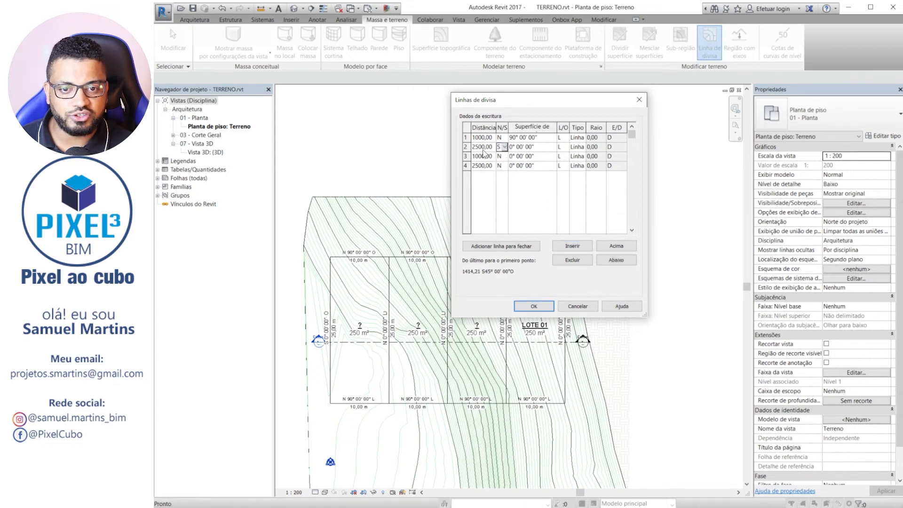
{"action": "left_click", "coordinate": [565, 149]}
{"action": "left_click", "coordinate": [568, 164]}
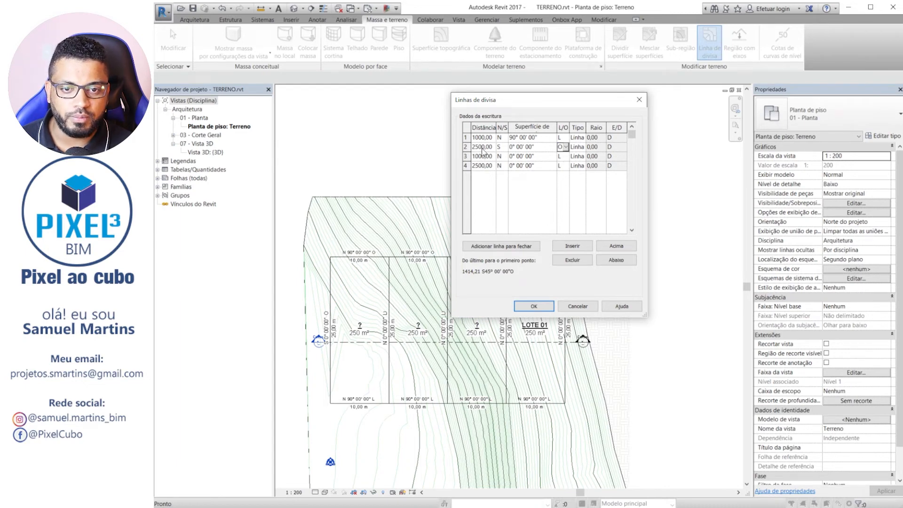
Set deed row 3's bearing to 90° and its east/west direction to O.
{"action": "left_click", "coordinate": [513, 156]}
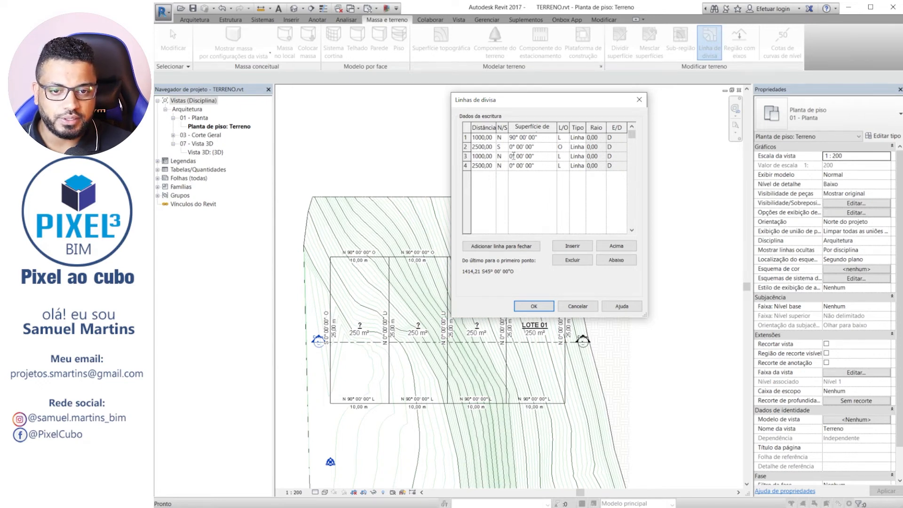
{"action": "left_click_drag", "start_coordinate": [513, 156], "coordinate": [500, 157]}
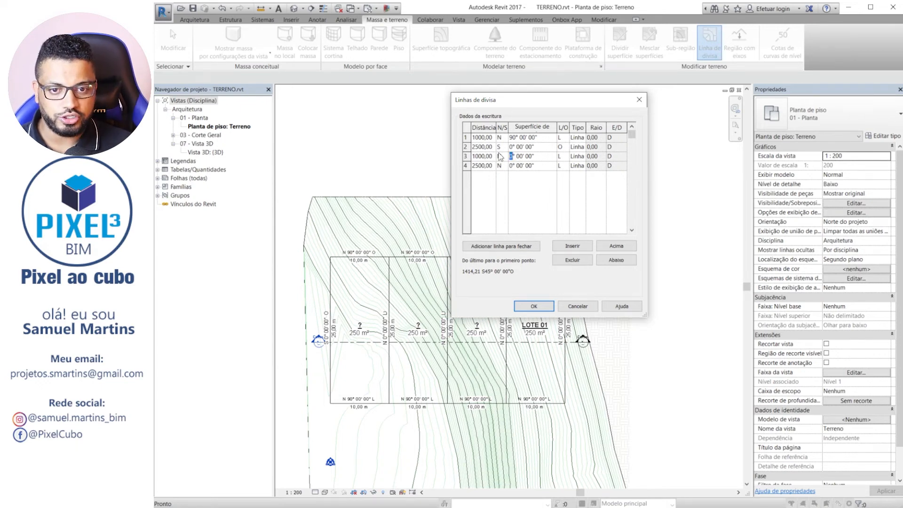
{"action": "type", "text": "90"}
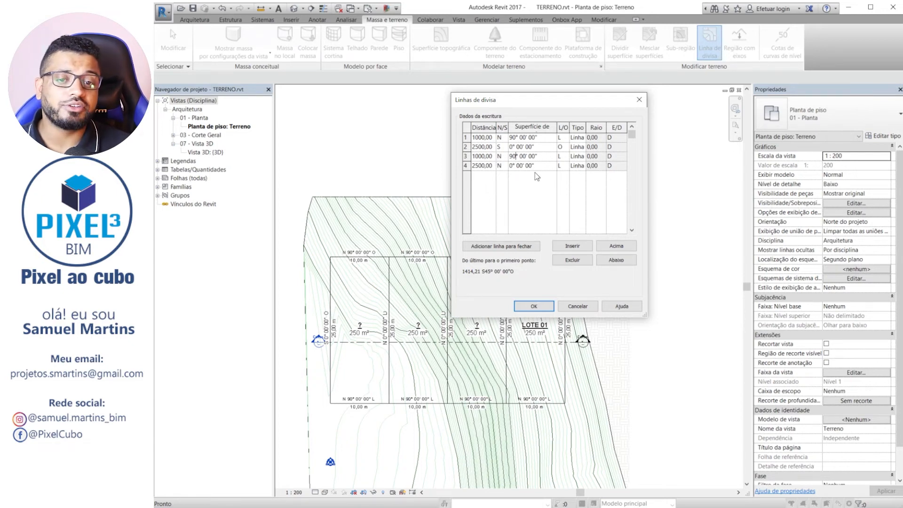
{"action": "left_click", "coordinate": [562, 159]}
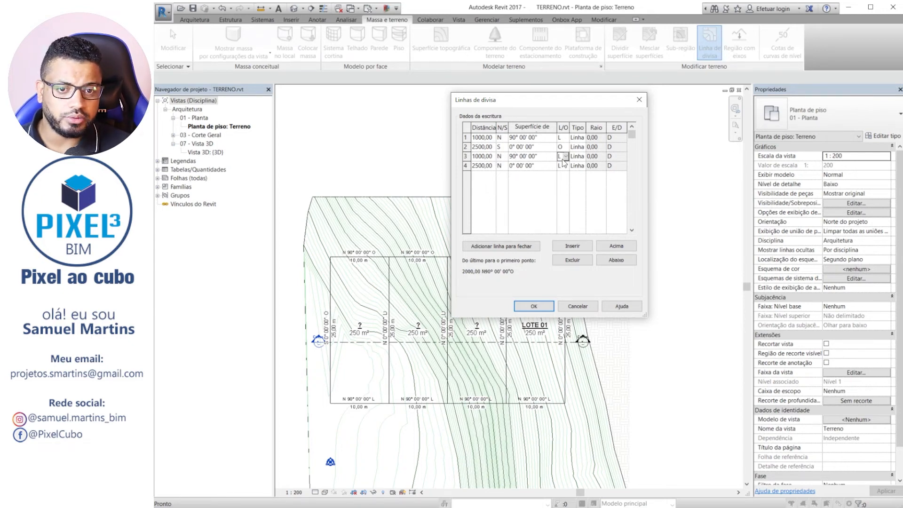
{"action": "left_click_drag", "start_coordinate": [563, 156], "coordinate": [523, 152]}
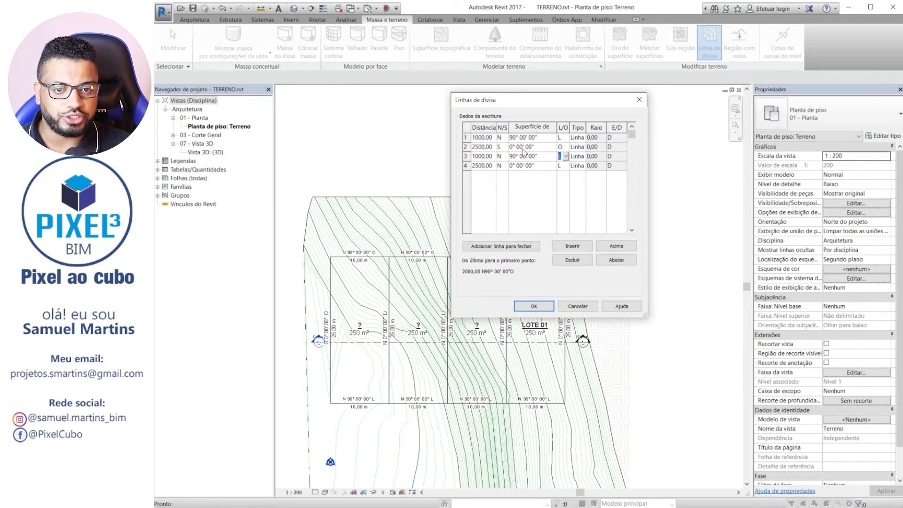
{"action": "type", "text": "O"}
{"action": "key", "text": "Return"}
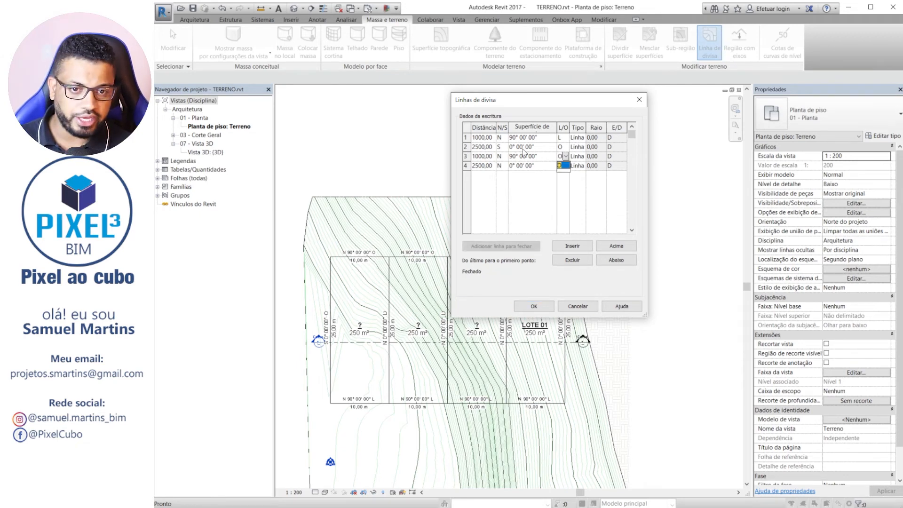
{"action": "left_click", "coordinate": [523, 196]}
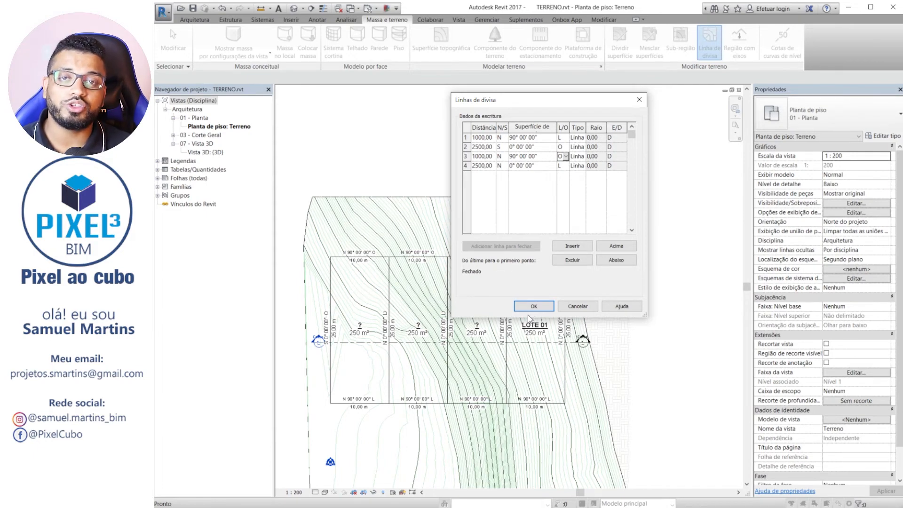
Accept the deed data and place the resulting 10 x 25 m lot on the empty area east of the topography.
{"action": "left_click", "coordinate": [541, 307]}
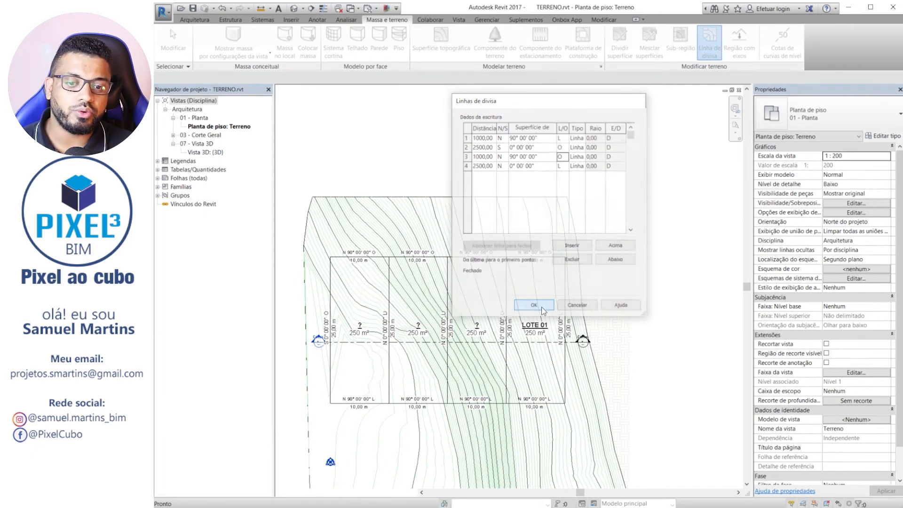
{"action": "middle_click_drag", "start_coordinate": [571, 156], "coordinate": [379, 204]}
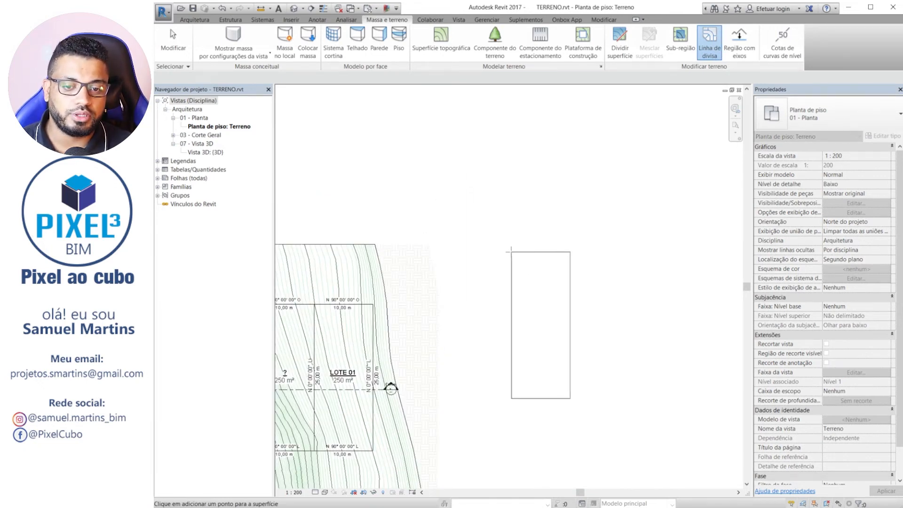
{"action": "left_click", "coordinate": [516, 252]}
{"action": "middle_click_drag", "start_coordinate": [574, 281], "coordinate": [594, 227]}
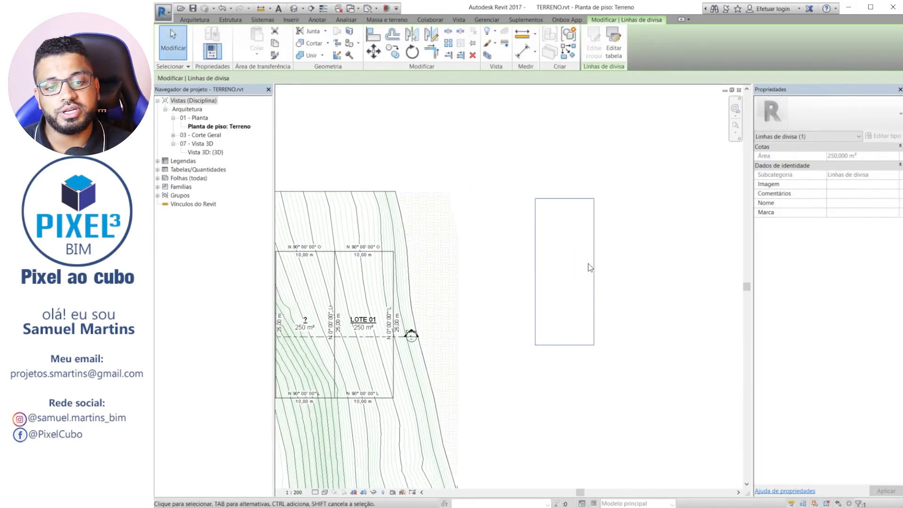
{"action": "middle_click_drag", "start_coordinate": [586, 295], "coordinate": [630, 314]}
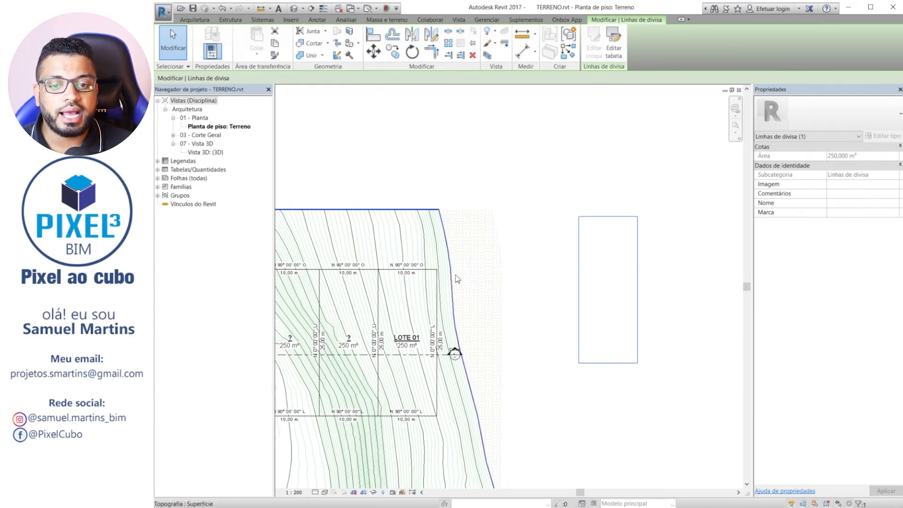
Copy the LOTE 01 property line to the empty area above the topography.
{"action": "left_click", "coordinate": [437, 289]}
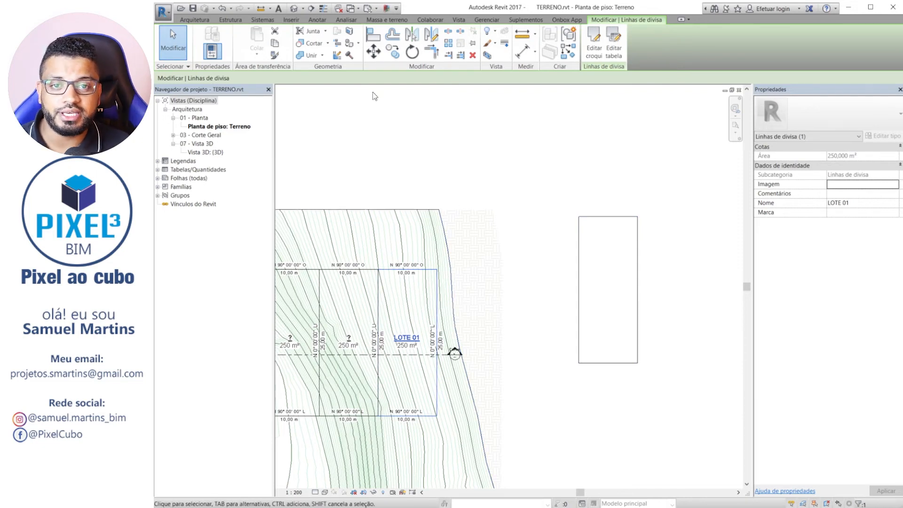
{"action": "left_click", "coordinate": [393, 51]}
{"action": "scroll", "coordinate": [412, 333], "scroll_direction": "down", "scroll_amount": 2}
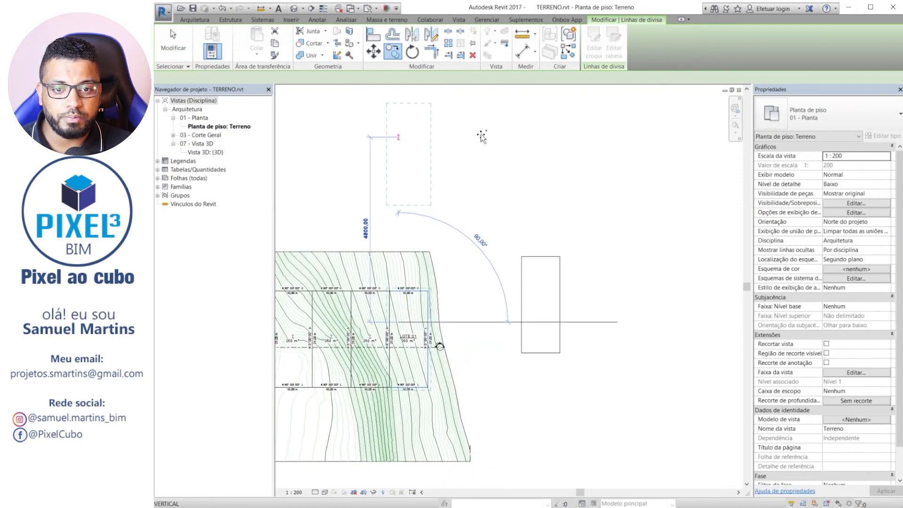
{"action": "left_click", "coordinate": [475, 144]}
{"action": "scroll", "coordinate": [444, 166], "scroll_direction": "up", "scroll_amount": 2}
{"action": "left_click_drag", "start_coordinate": [614, 268], "coordinate": [374, 184]}
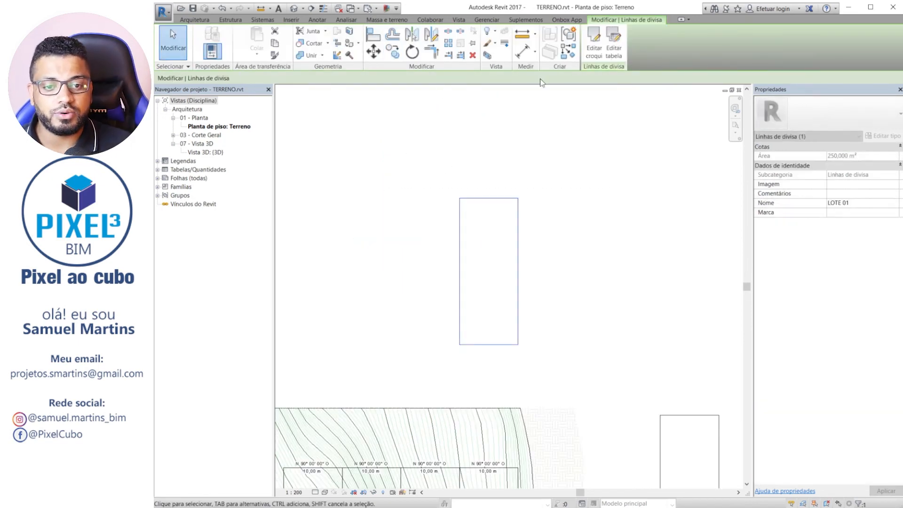
Convert the copied LOTE 01 property line from sketch-based to table-based and accept its deed data.
{"action": "left_click", "coordinate": [620, 53]}
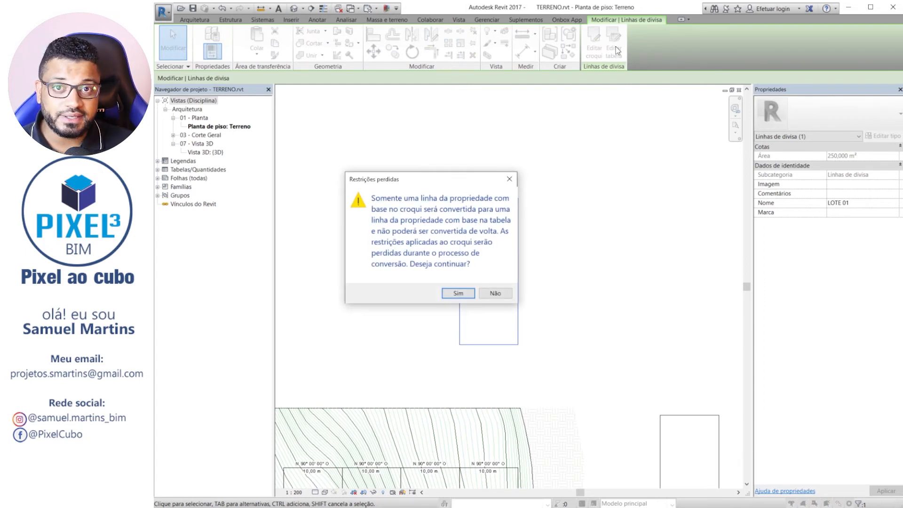
{"action": "left_click", "coordinate": [457, 293]}
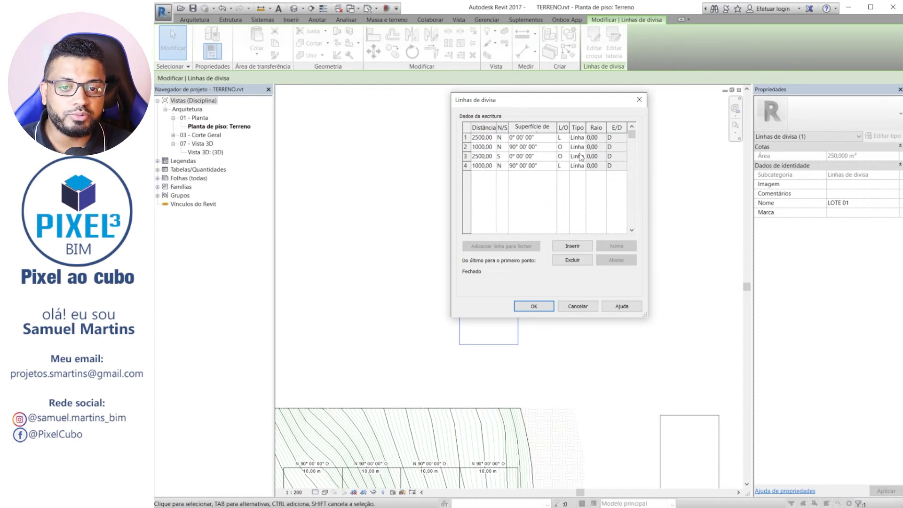
{"action": "left_click", "coordinate": [544, 306]}
Delete the two loose lots, the one east of the topography and the LOTE 01 copy above it.
{"action": "scroll", "coordinate": [498, 155], "scroll_direction": "down", "scroll_amount": 4}
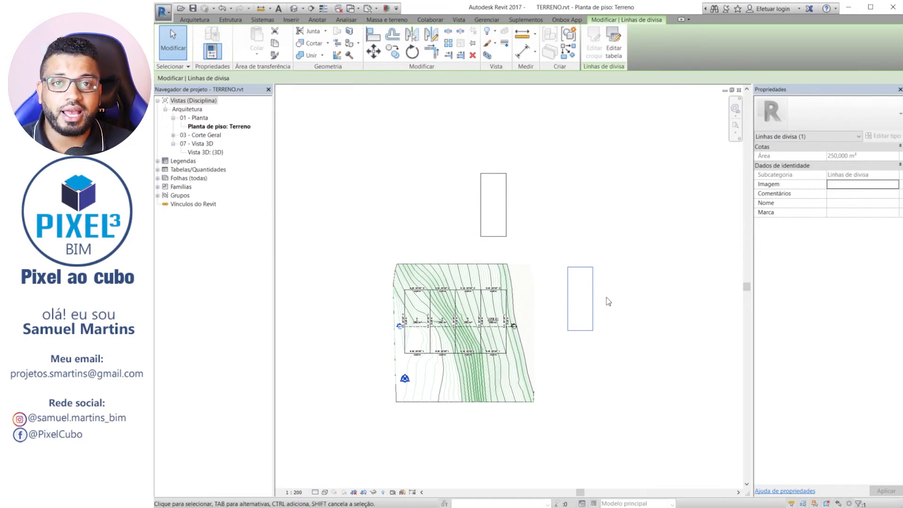
{"action": "scroll", "coordinate": [575, 282], "scroll_direction": "up", "scroll_amount": 2}
{"action": "left_click", "coordinate": [570, 309]}
{"action": "left_click", "coordinate": [471, 152]}
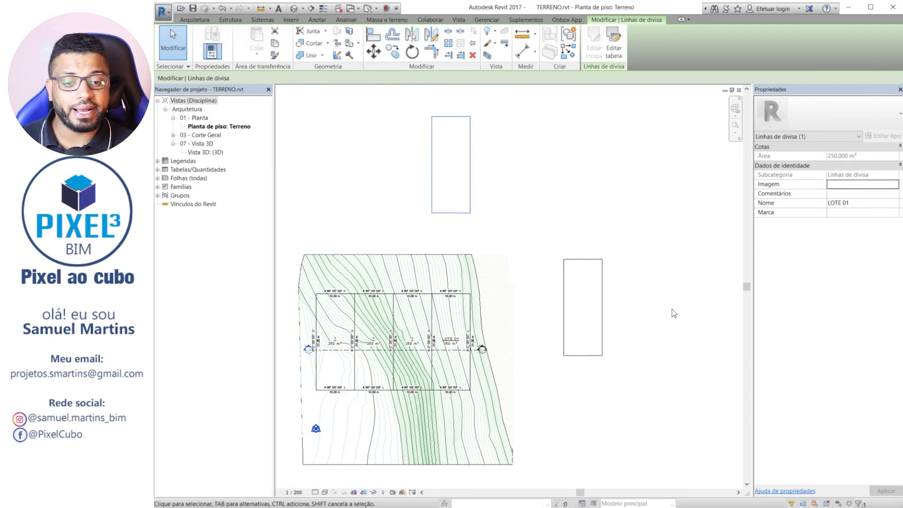
{"action": "left_click", "coordinate": [690, 326]}
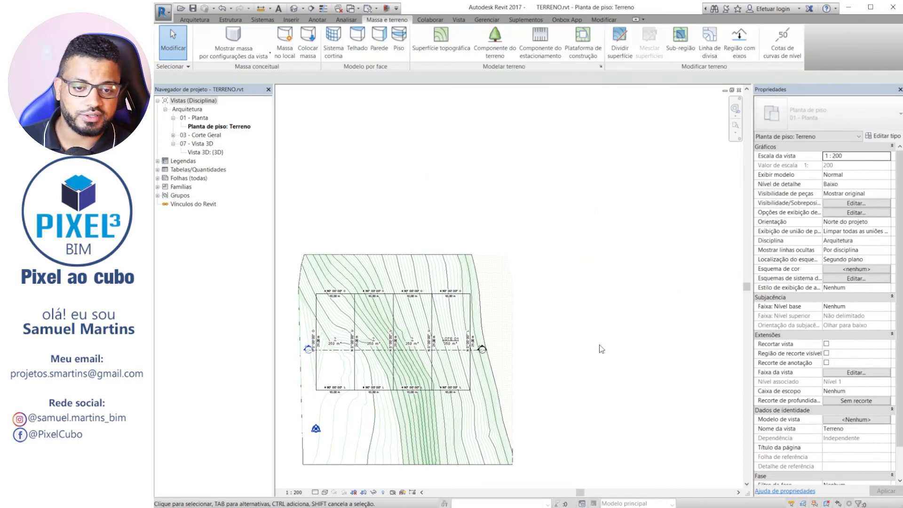
{"action": "scroll", "coordinate": [601, 349], "scroll_direction": "up", "scroll_amount": 4}
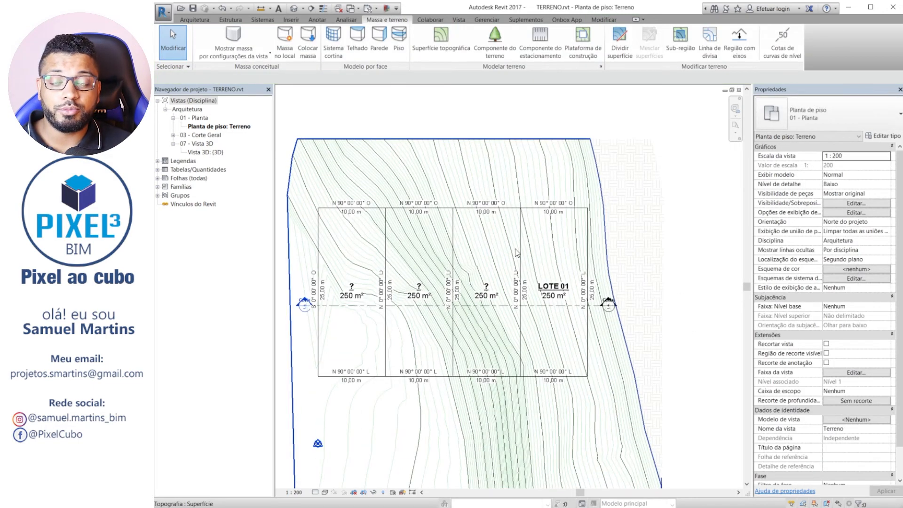
{"action": "middle_click_drag", "start_coordinate": [640, 198], "coordinate": [651, 185]}
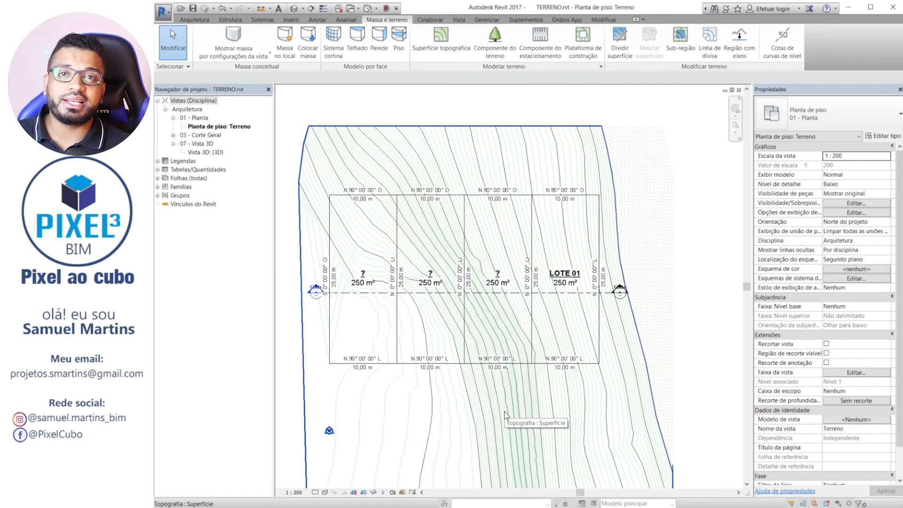
{"action": "left_click", "coordinate": [459, 20]}
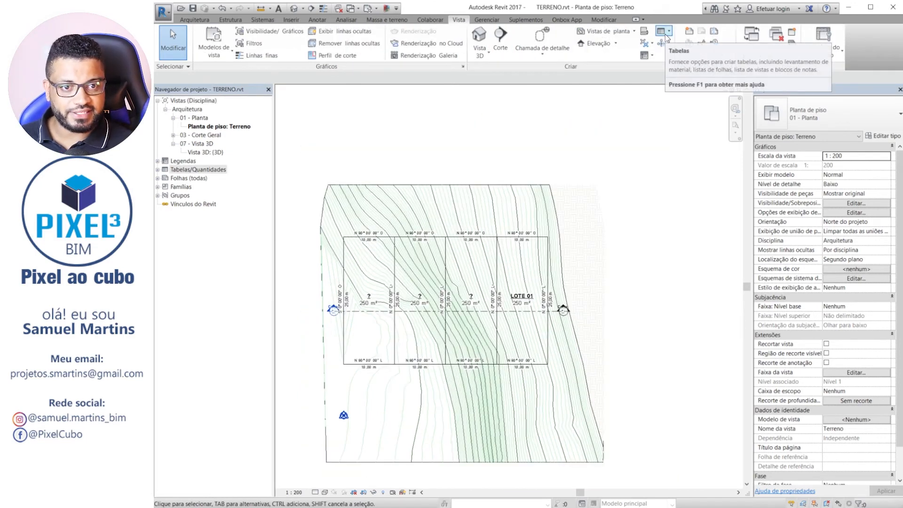
{"action": "left_click", "coordinate": [666, 36]}
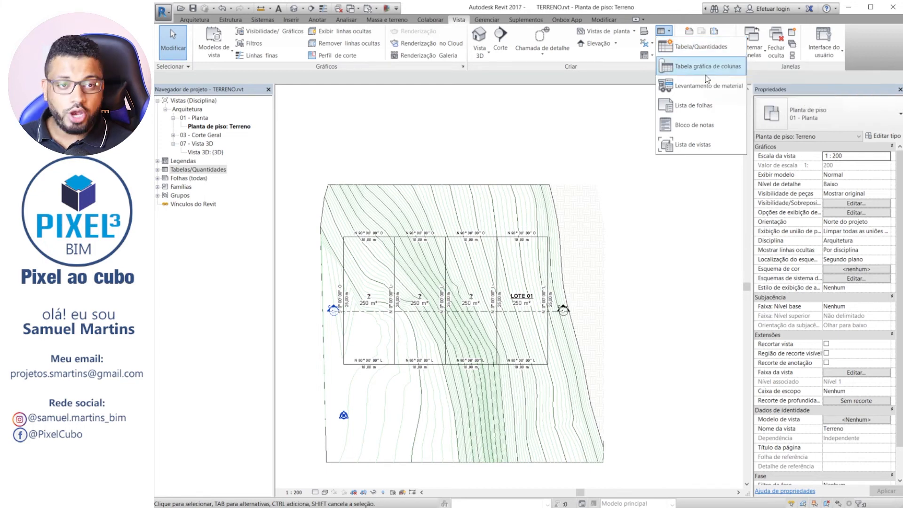
{"action": "left_click", "coordinate": [541, 140]}
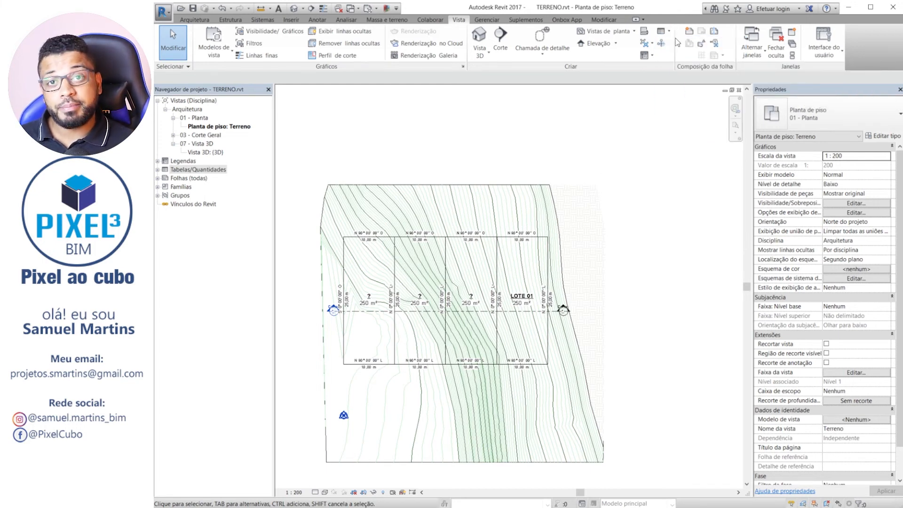
{"action": "right_click", "coordinate": [180, 173]}
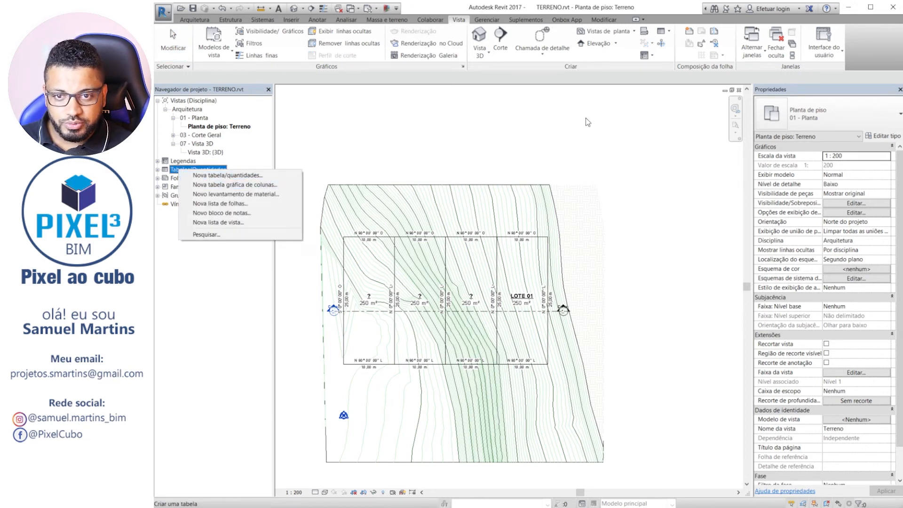
Create a new schedule for the Linhas de divisa category under Terreno, named Tabela de propriedades.
{"action": "left_click", "coordinate": [663, 31]}
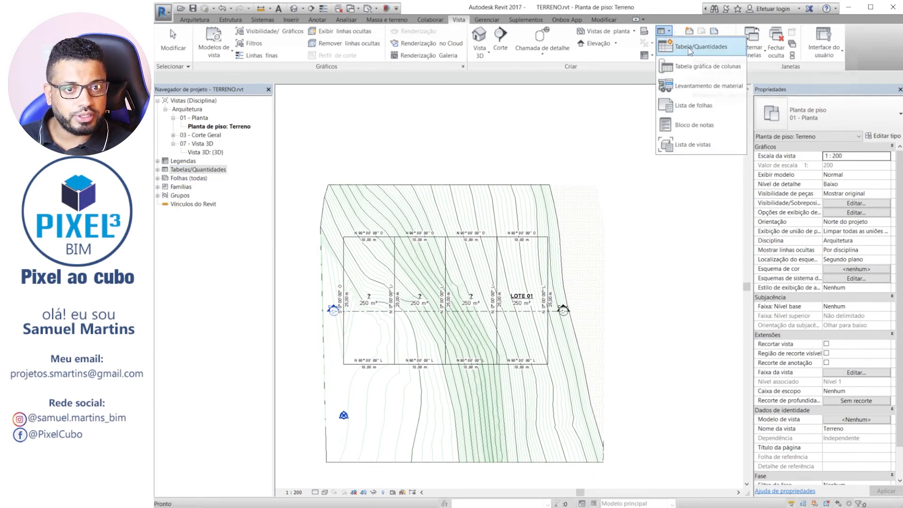
{"action": "left_click", "coordinate": [692, 49]}
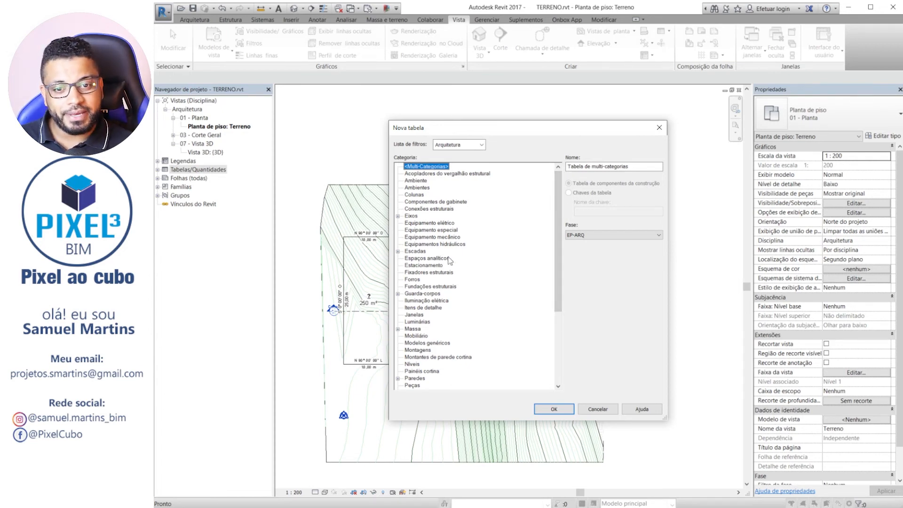
{"action": "scroll", "coordinate": [467, 289], "scroll_direction": "down", "scroll_amount": 5}
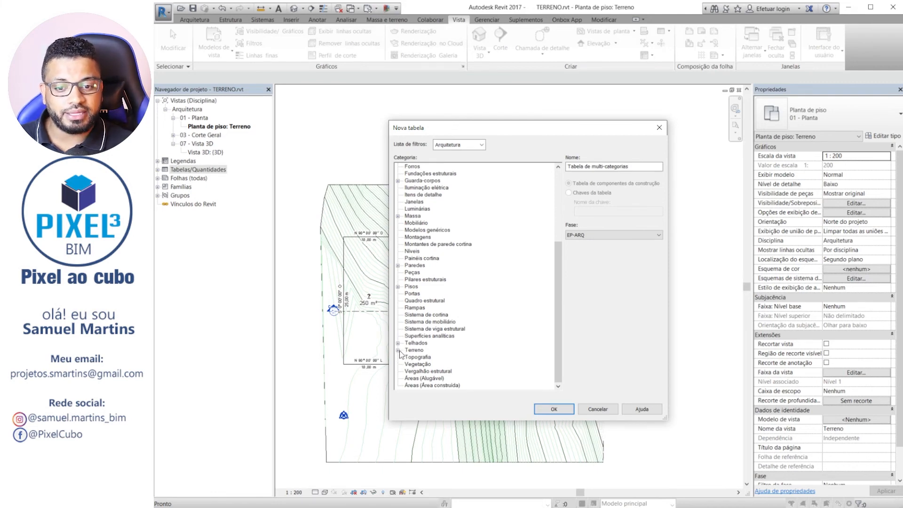
{"action": "left_click", "coordinate": [398, 350]}
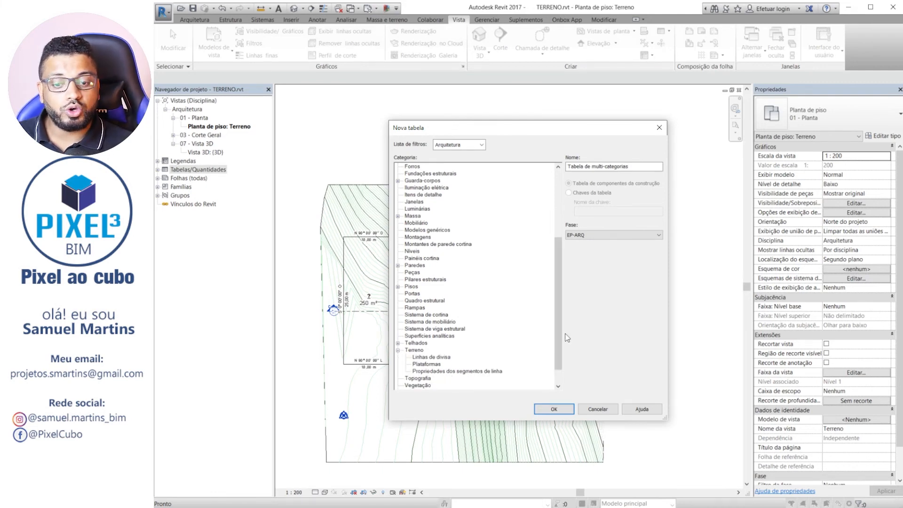
{"action": "scroll", "coordinate": [475, 358], "scroll_direction": "down", "scroll_amount": 1}
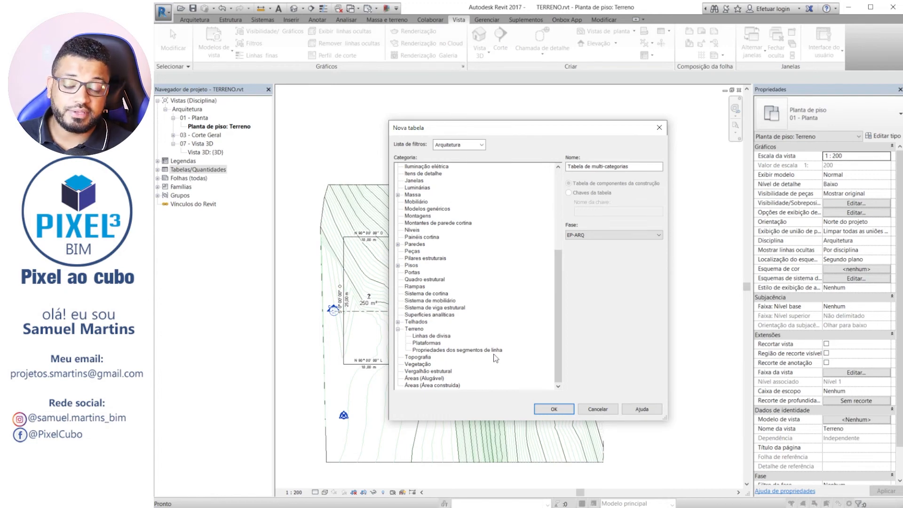
{"action": "left_click", "coordinate": [421, 335]}
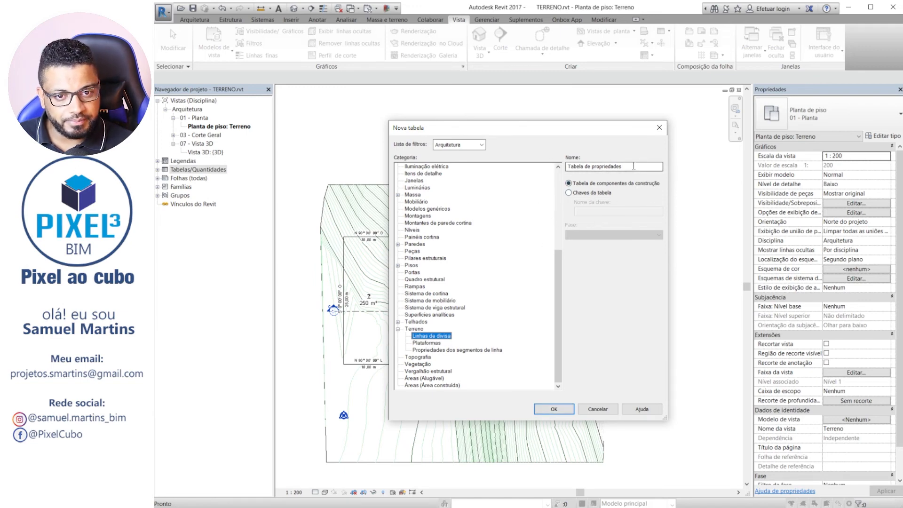
{"action": "left_click", "coordinate": [552, 409]}
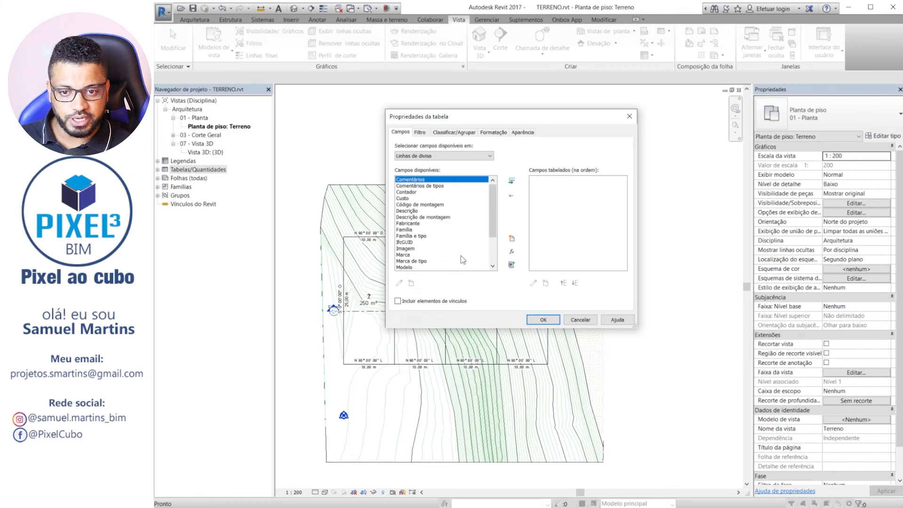
Add the Nome and Área fields to the Linhas de divisa schedule, with Nome ahead of Área, and generate it.
{"action": "scroll", "coordinate": [463, 259], "scroll_direction": "down", "scroll_amount": 3}
{"action": "left_click", "coordinate": [408, 267]}
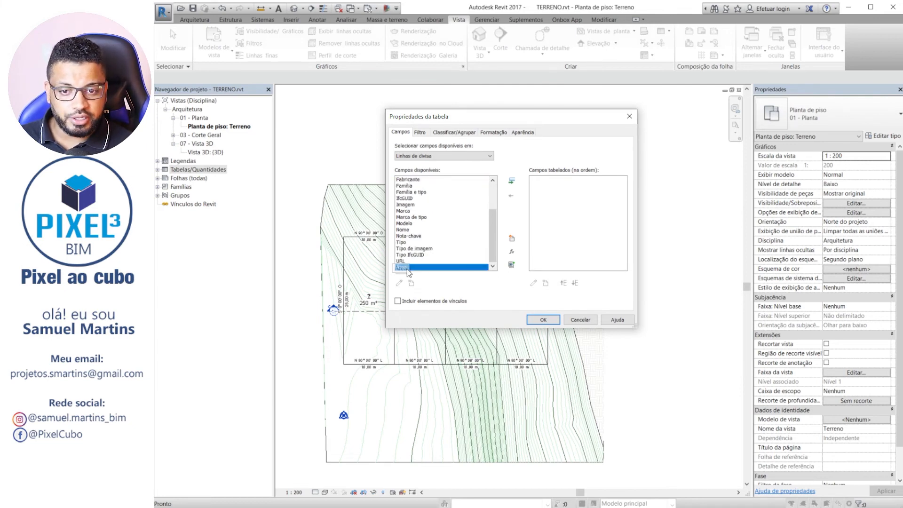
{"action": "left_click", "coordinate": [512, 181]}
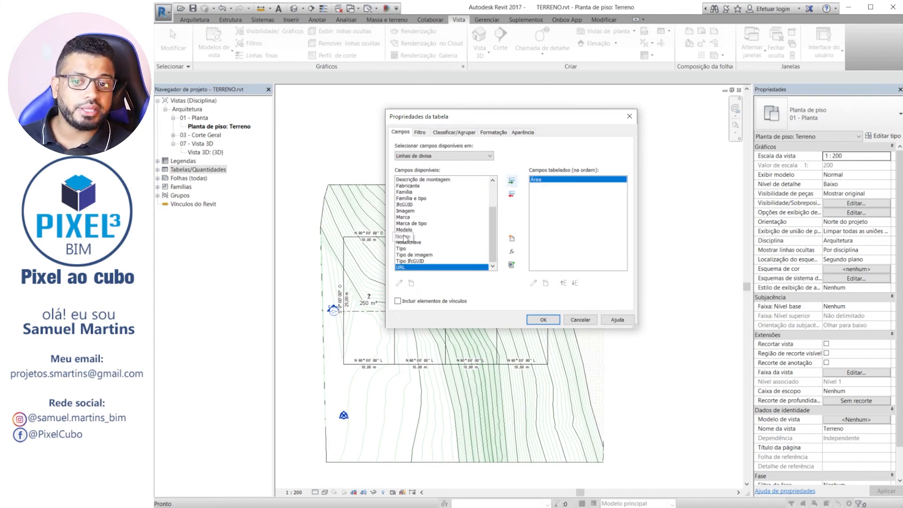
{"action": "left_click", "coordinate": [403, 237]}
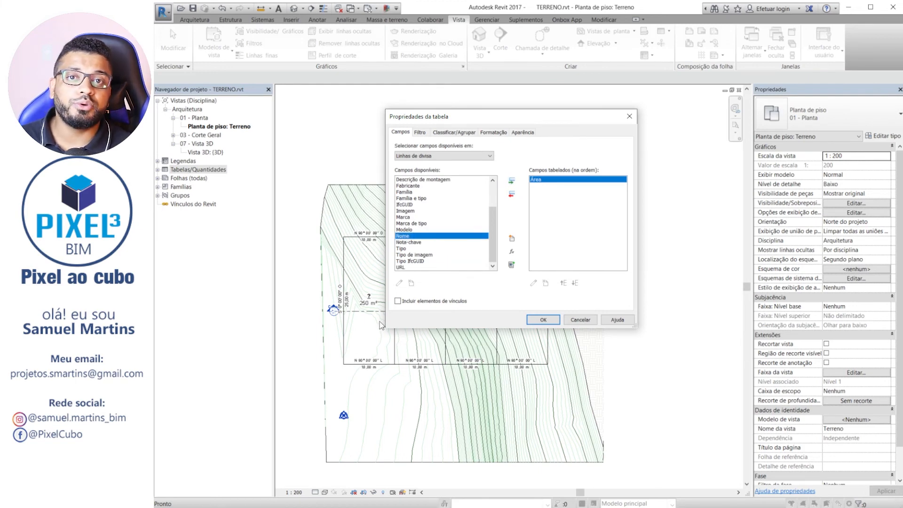
{"action": "left_click", "coordinate": [512, 181]}
{"action": "left_click", "coordinate": [565, 282]}
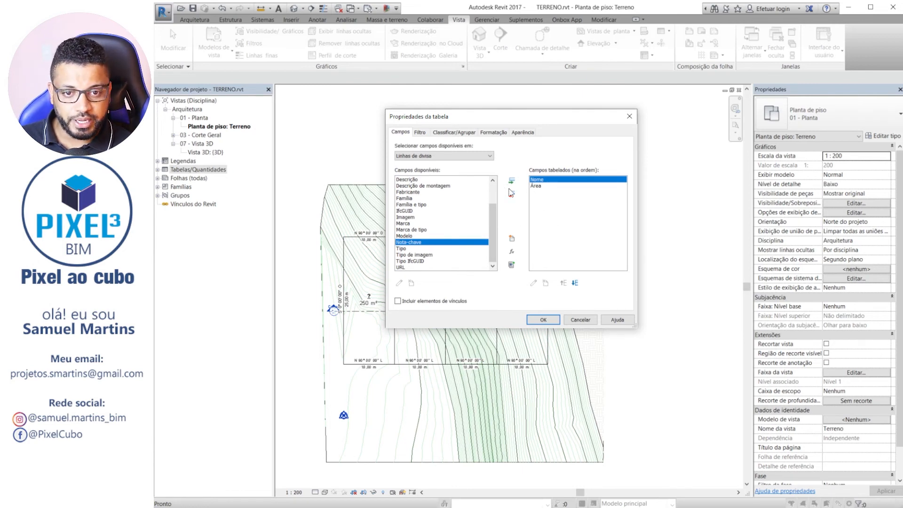
{"action": "left_click", "coordinate": [544, 320]}
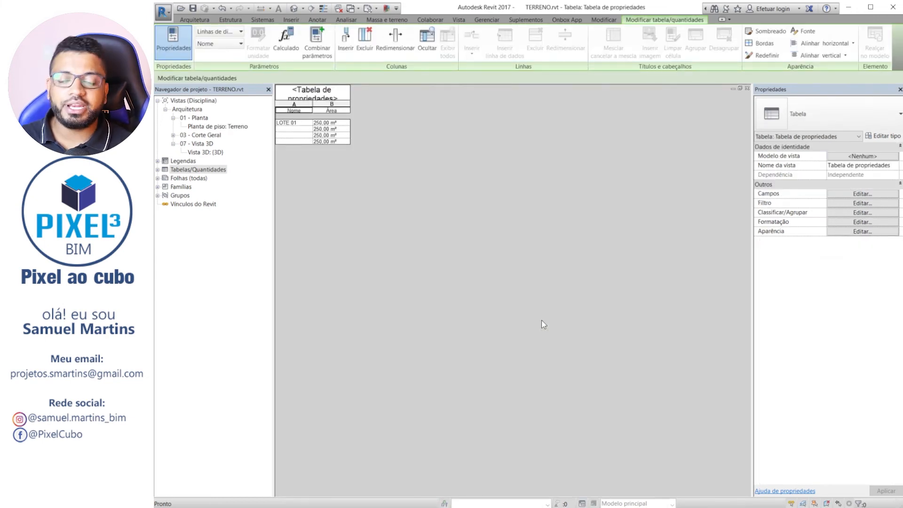
Highlight the lot from the schedule's second row in the Terreno floor plan.
{"action": "left_click", "coordinate": [291, 129]}
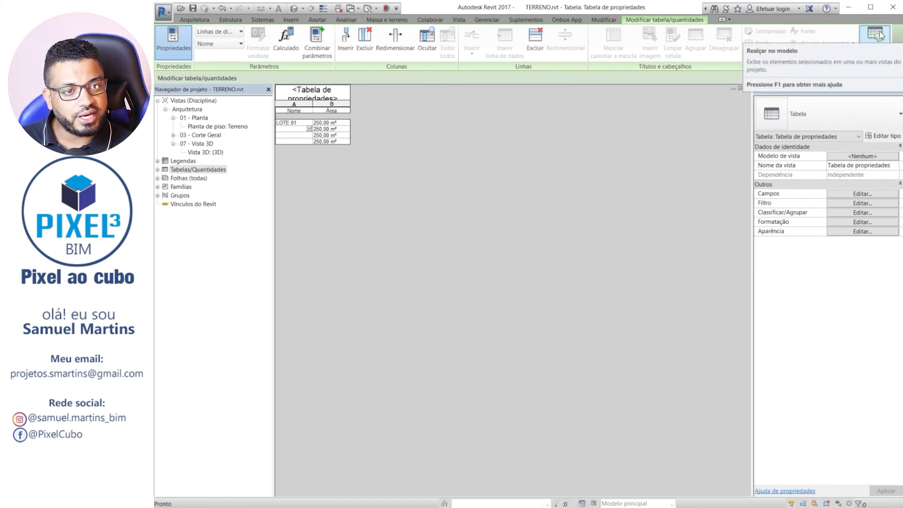
{"action": "left_click", "coordinate": [878, 35]}
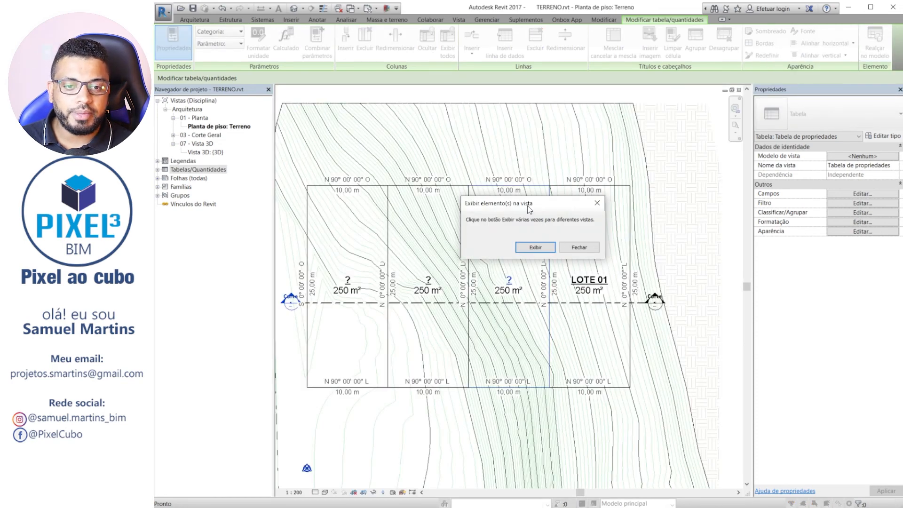
{"action": "left_click_drag", "start_coordinate": [529, 209], "coordinate": [578, 118]}
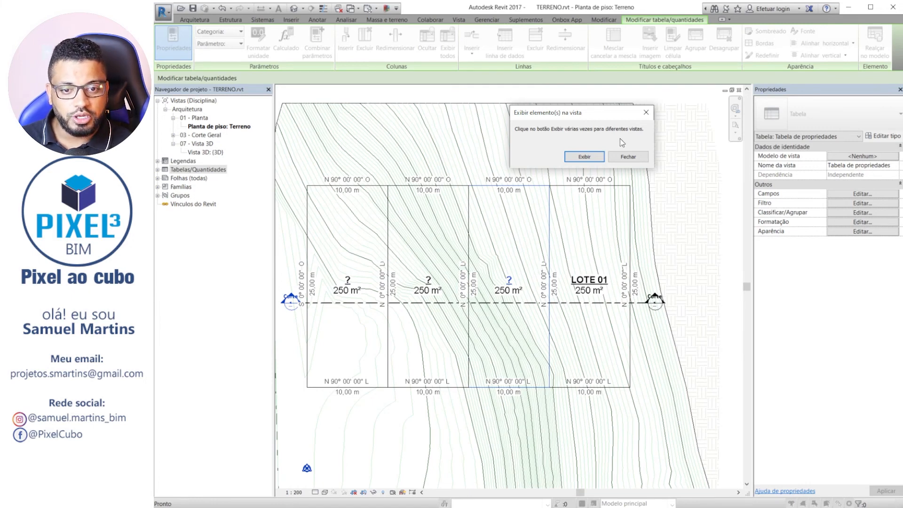
{"action": "left_click", "coordinate": [628, 157]}
Name the highlighted lot LOTE 02 through its property line tag.
{"action": "left_click", "coordinate": [509, 281]}
{"action": "left_click", "coordinate": [509, 281]}
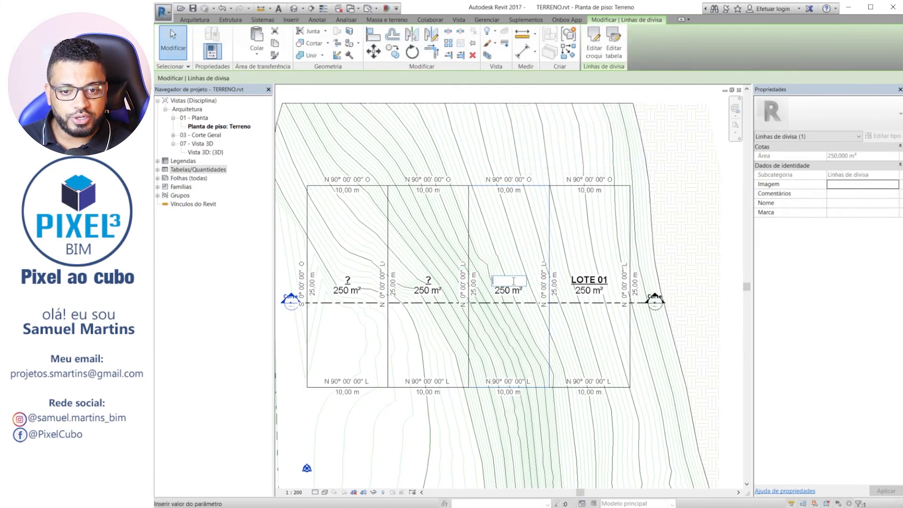
{"action": "type", "text": "LOTE"}
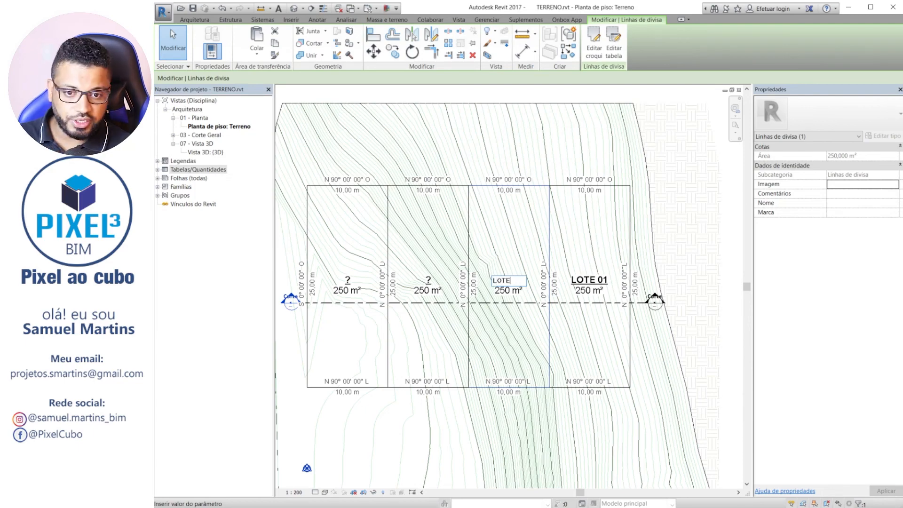
{"action": "type", "text": " 02"}
{"action": "key", "text": "Return"}
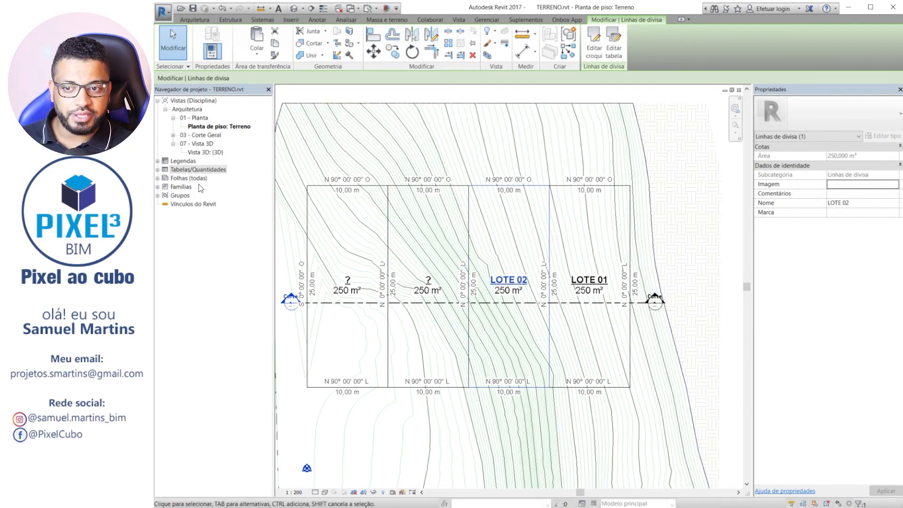
Reopen the Tabela de propriedades schedule and name the two remaining unnamed lots LOTE 03 and LOTE 04.
{"action": "left_click", "coordinate": [158, 170]}
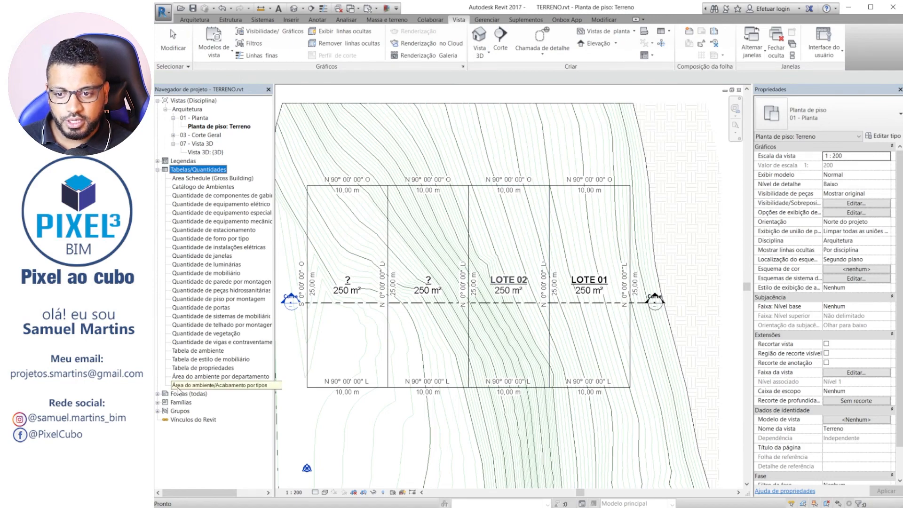
{"action": "double_click", "coordinate": [211, 369]}
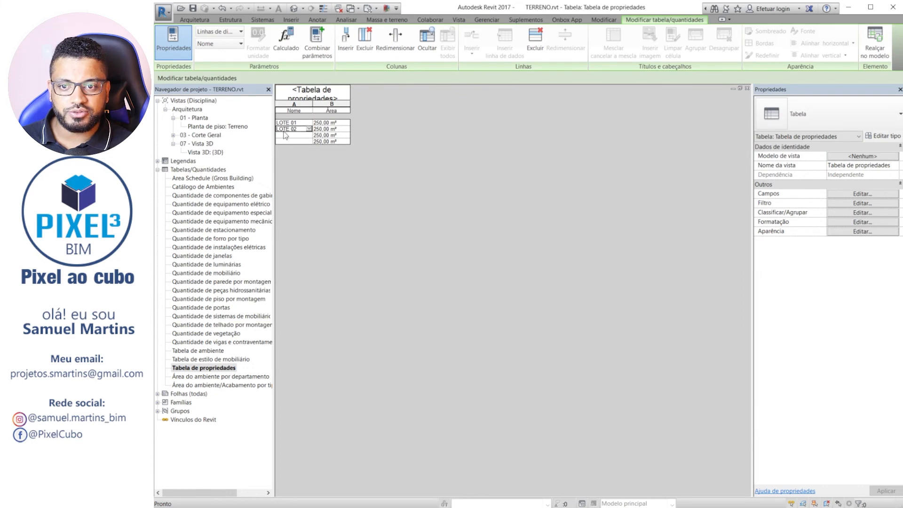
{"action": "left_click", "coordinate": [298, 136]}
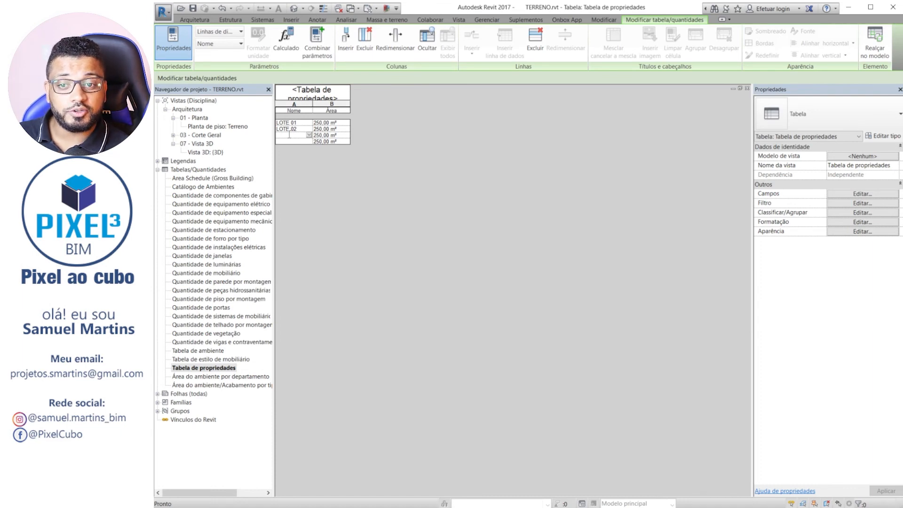
{"action": "type", "text": "LOTE"}
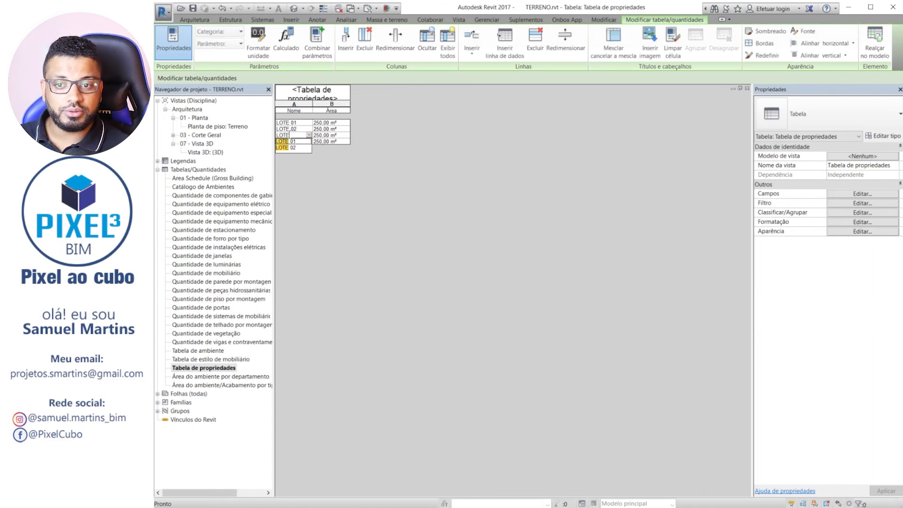
{"action": "type", "text": " 03"}
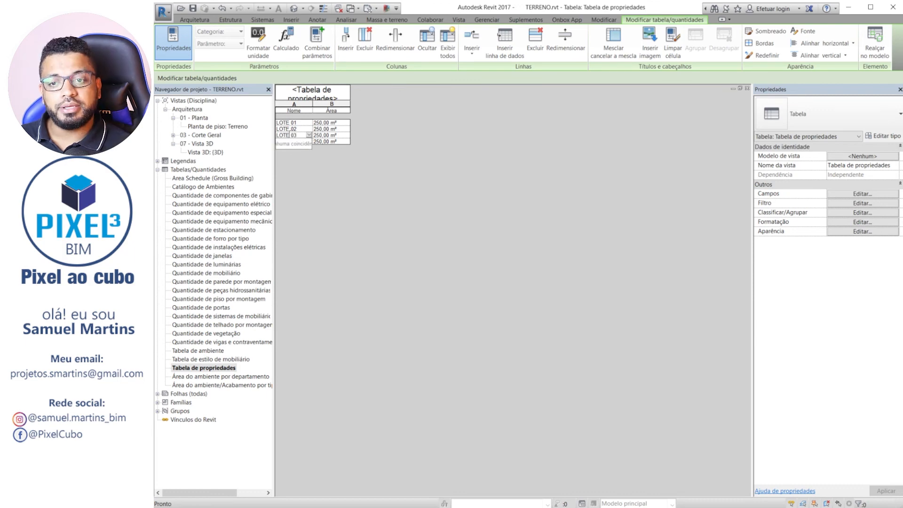
{"action": "left_click", "coordinate": [297, 140]}
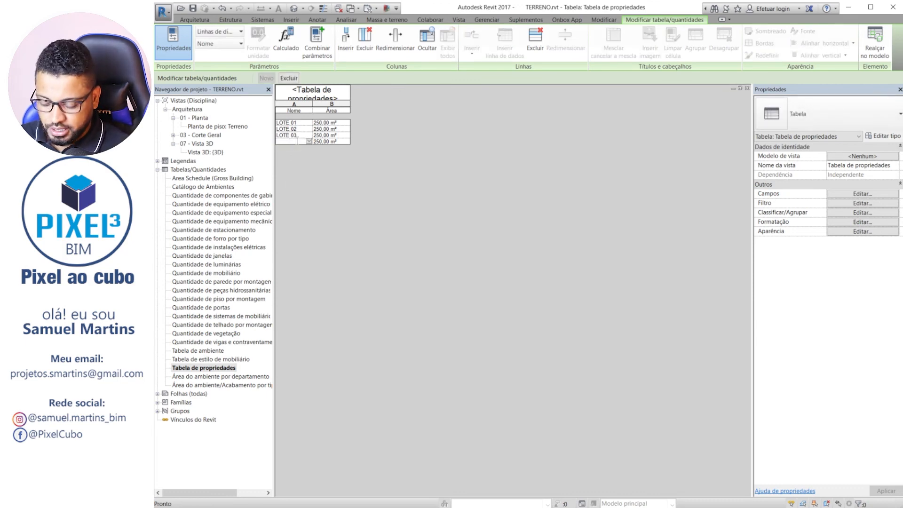
{"action": "type", "text": "LOTE 04"}
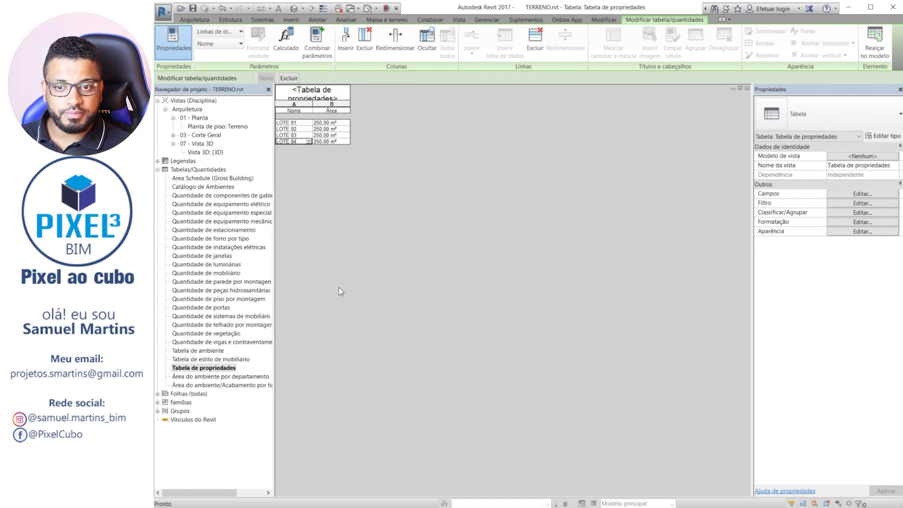
Highlight LOTE 04 in the floor plan from the schedule without saving the project, and check the names on all the lot tags.
{"action": "left_click", "coordinate": [878, 39]}
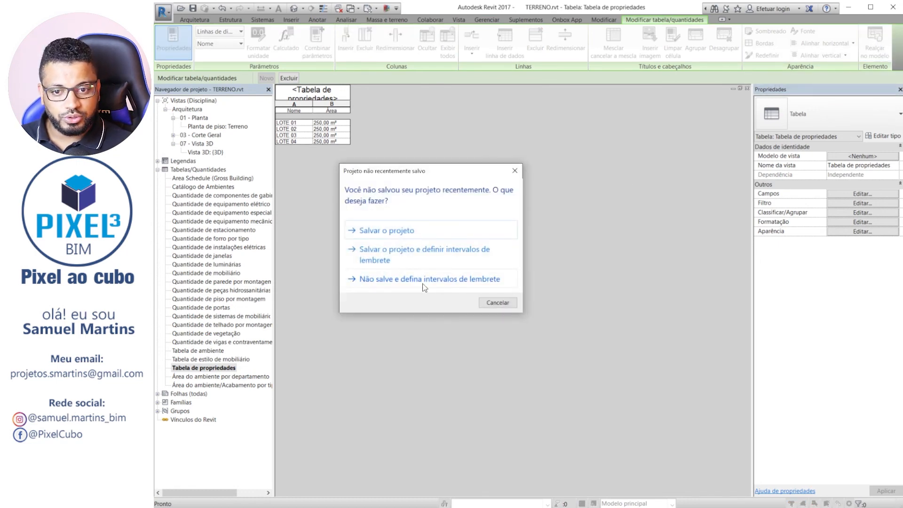
{"action": "left_click", "coordinate": [517, 172]}
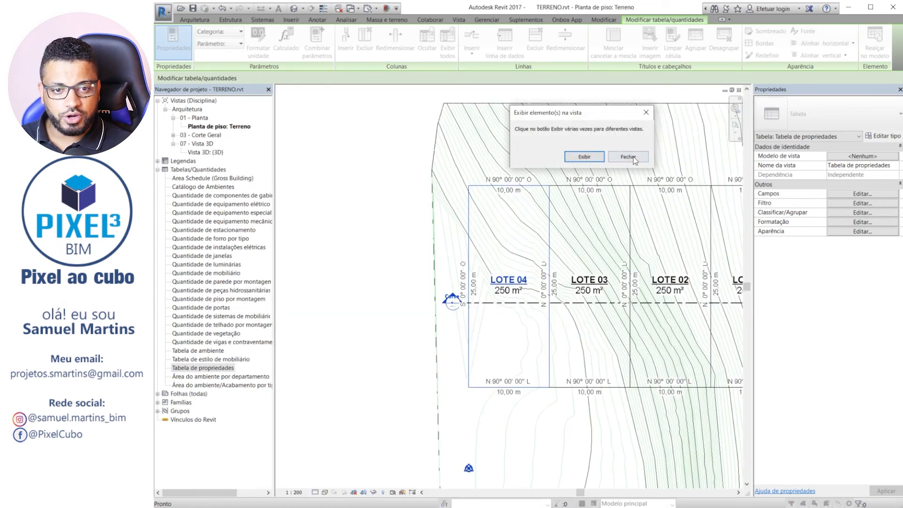
{"action": "left_click", "coordinate": [588, 159]}
{"action": "left_click", "coordinate": [584, 156]}
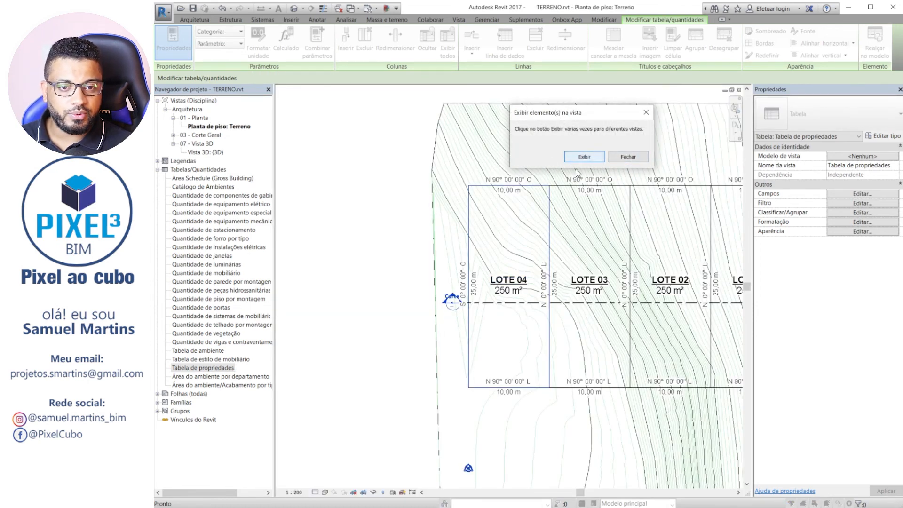
{"action": "left_click", "coordinate": [648, 110]}
{"action": "scroll", "coordinate": [377, 232], "scroll_direction": "down", "scroll_amount": 2}
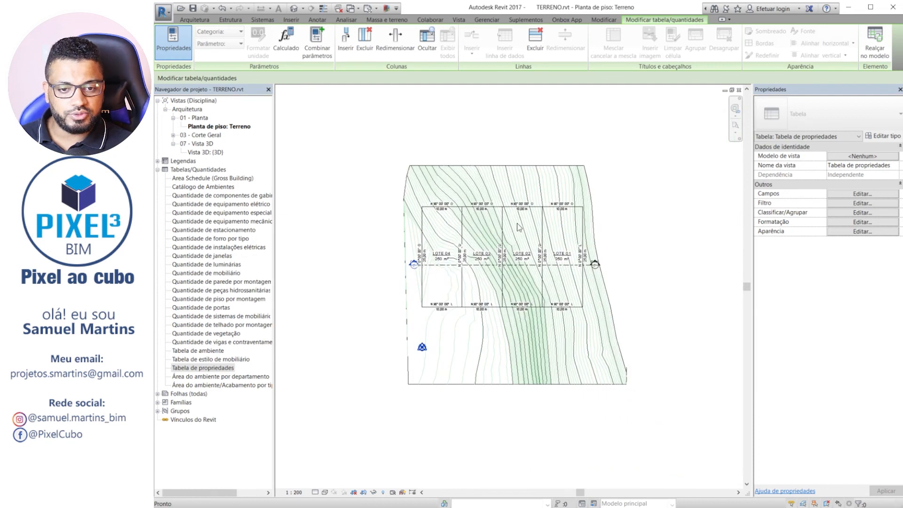
{"action": "scroll", "coordinate": [520, 226], "scroll_direction": "up", "scroll_amount": 2}
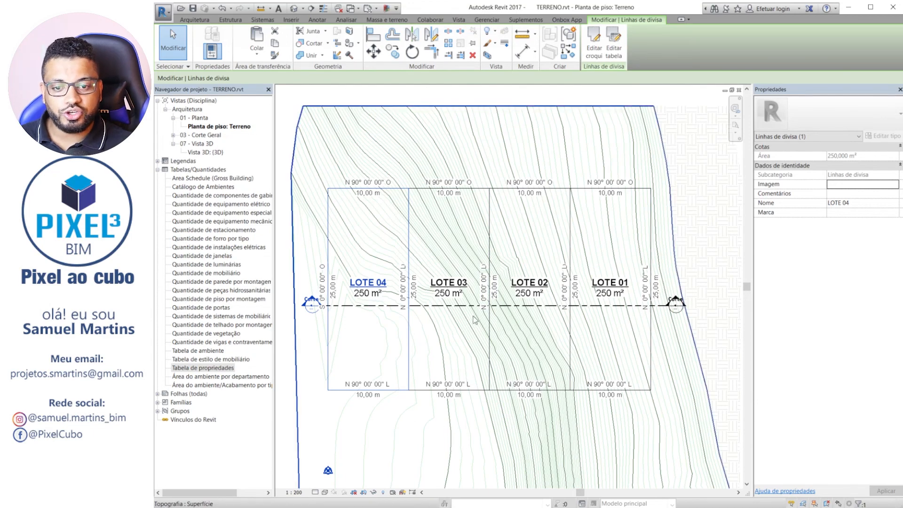
{"action": "key", "text": "Escape"}
{"action": "scroll", "coordinate": [465, 314], "scroll_direction": "down", "scroll_amount": 5}
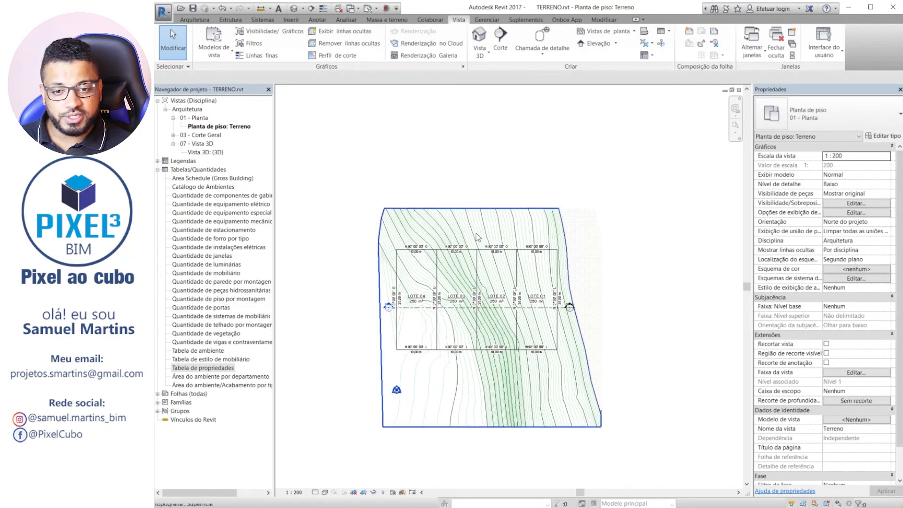
{"action": "scroll", "coordinate": [468, 330], "scroll_direction": "up", "scroll_amount": 4}
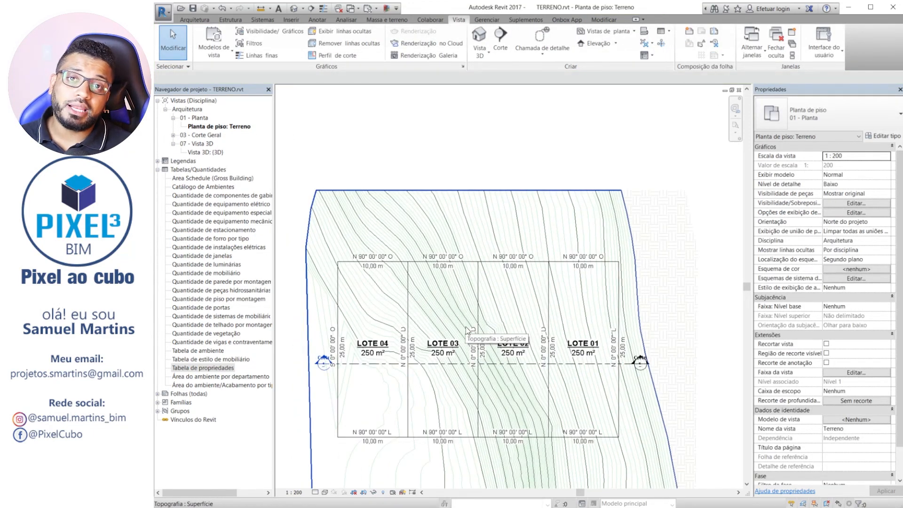
Create a new schedule for the Propriedades dos segmentos de linha category under Terreno.
{"action": "left_click", "coordinate": [664, 33]}
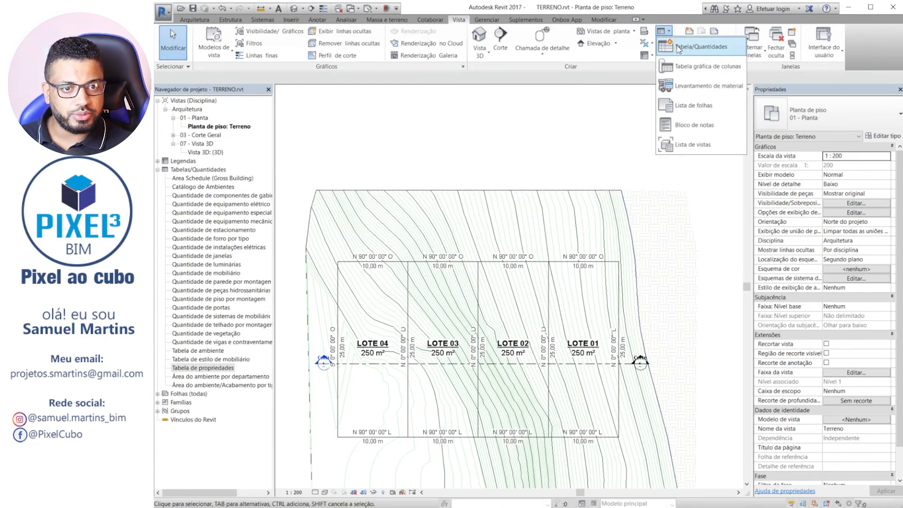
{"action": "left_click", "coordinate": [677, 45]}
{"action": "scroll", "coordinate": [479, 211], "scroll_direction": "down", "scroll_amount": 6}
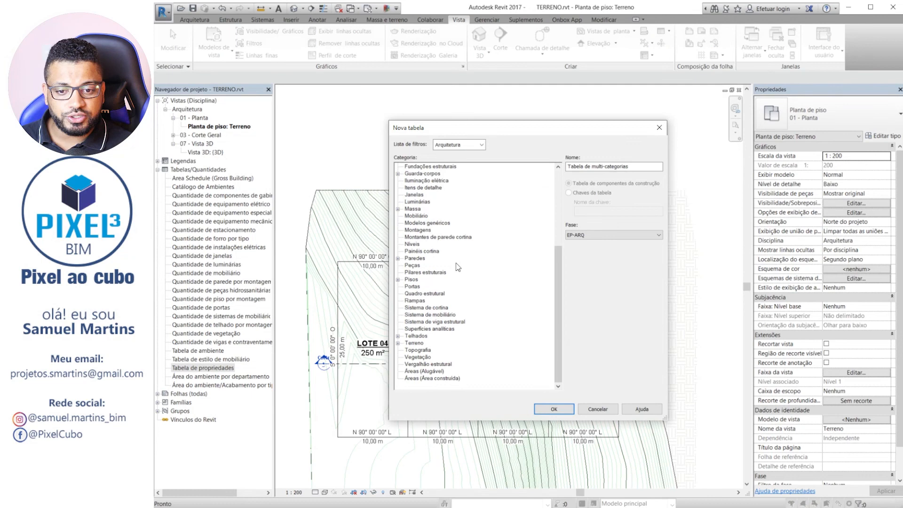
{"action": "left_click", "coordinate": [398, 343]}
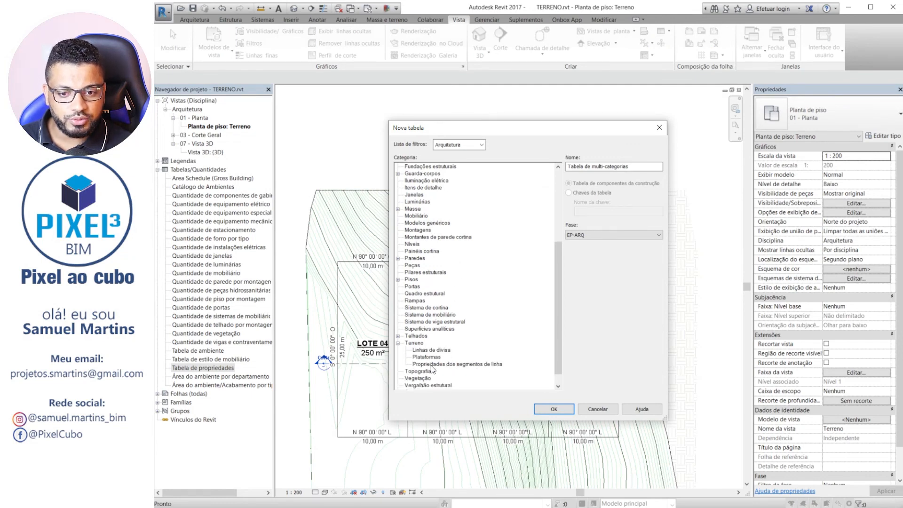
{"action": "left_click", "coordinate": [470, 365]}
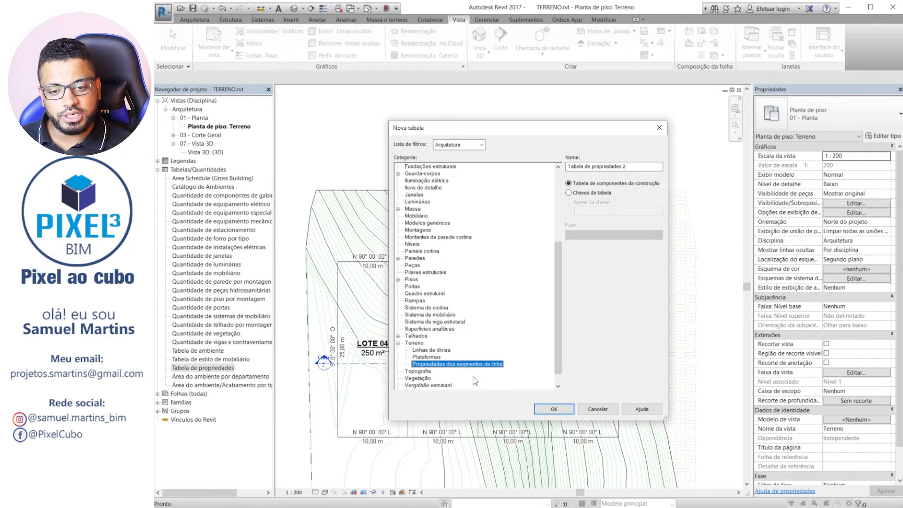
{"action": "left_click", "coordinate": [553, 410]}
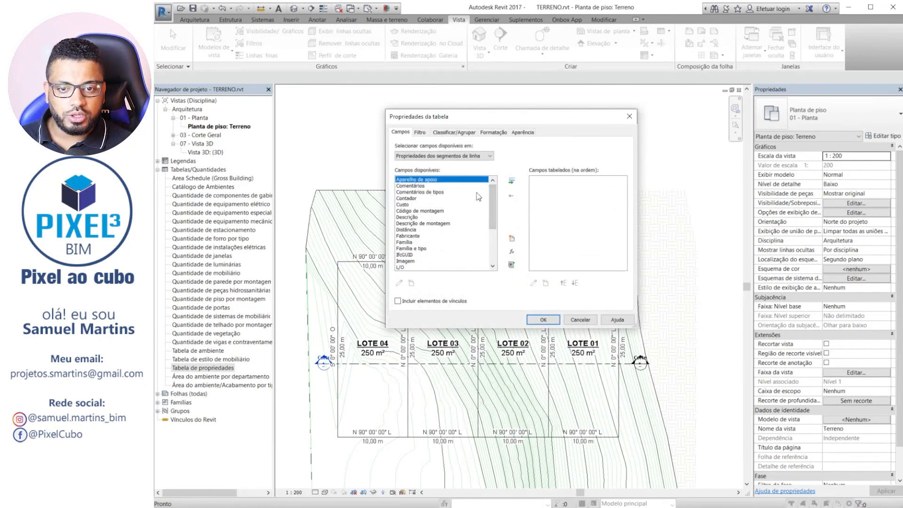
Add the fields Aparelho de apoio, L/O, L/R, N/S and Raio to the line segment schedule.
{"action": "left_click", "coordinate": [516, 180]}
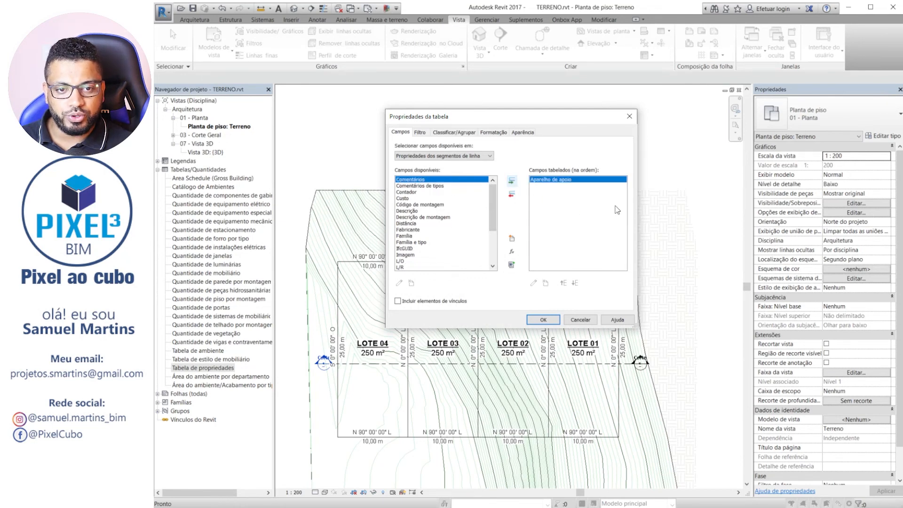
{"action": "scroll", "coordinate": [499, 218], "scroll_direction": "down", "scroll_amount": 2}
{"action": "scroll", "coordinate": [500, 217], "scroll_direction": "down", "scroll_amount": 1}
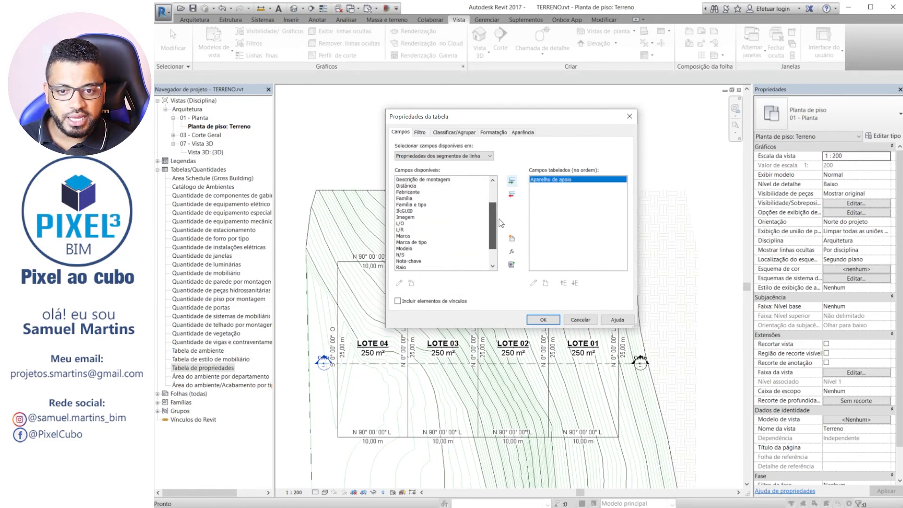
{"action": "left_click", "coordinate": [401, 224]}
{"action": "left_click", "coordinate": [401, 229], "text": "ctrl"}
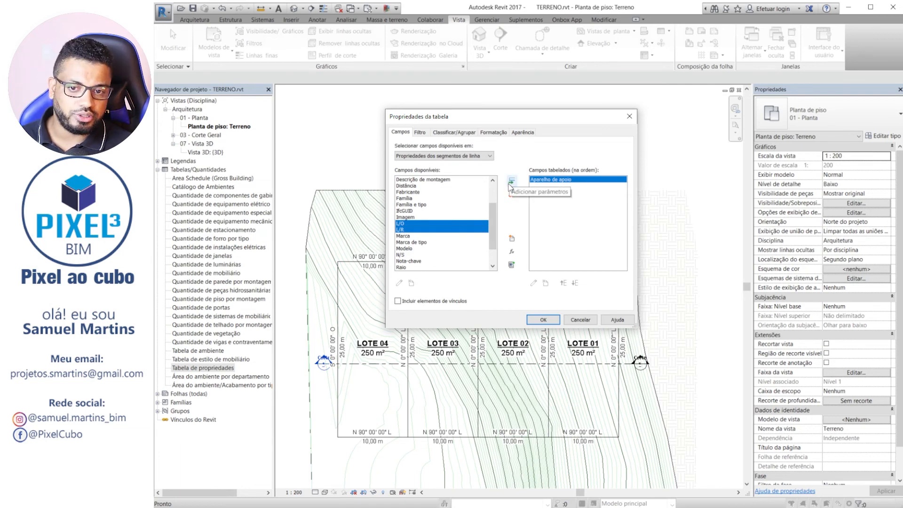
{"action": "left_click", "coordinate": [511, 181]}
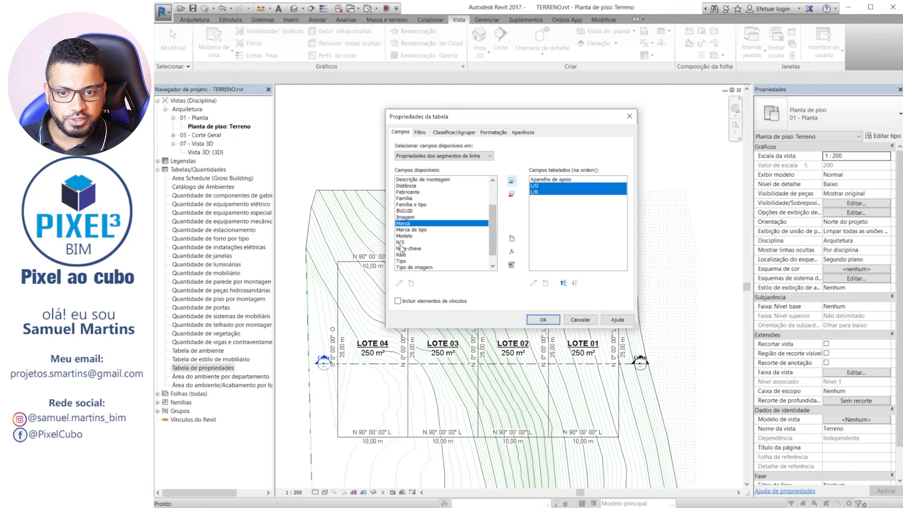
{"action": "left_click", "coordinate": [401, 242]}
{"action": "left_click", "coordinate": [512, 181]}
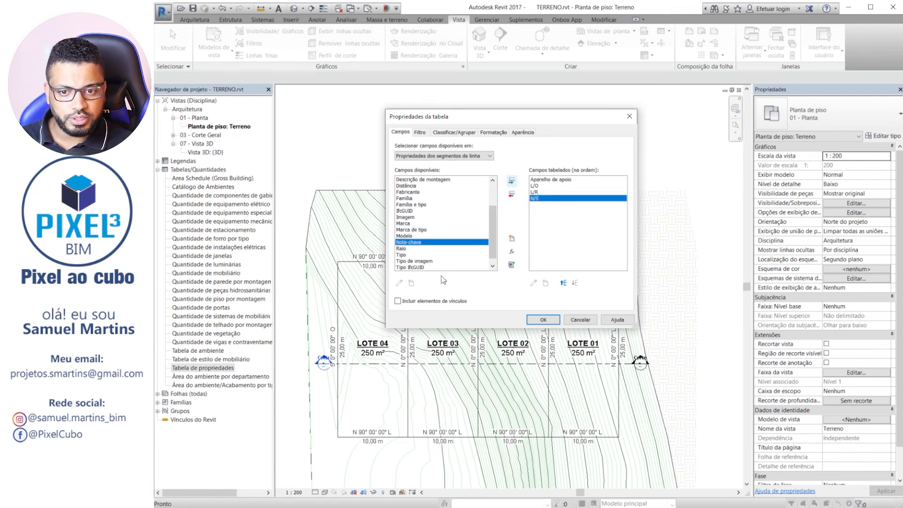
{"action": "left_click", "coordinate": [401, 248]}
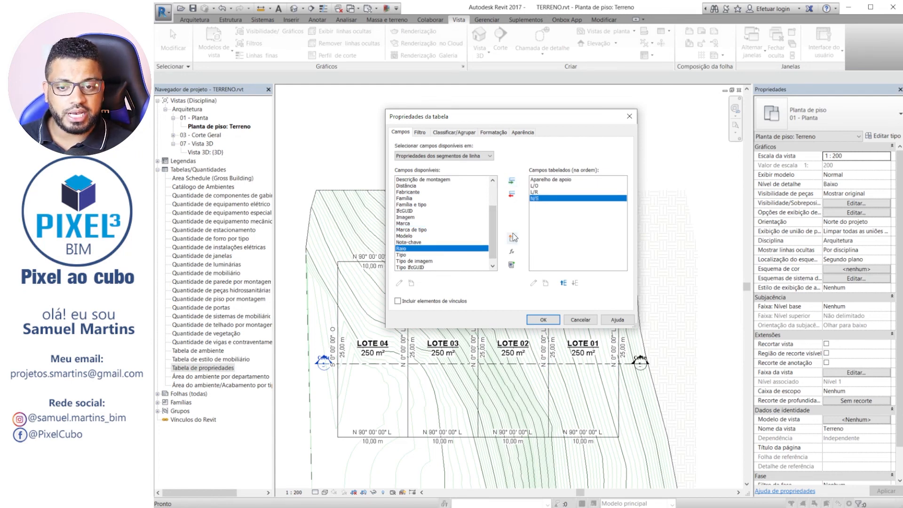
{"action": "left_click", "coordinate": [512, 181]}
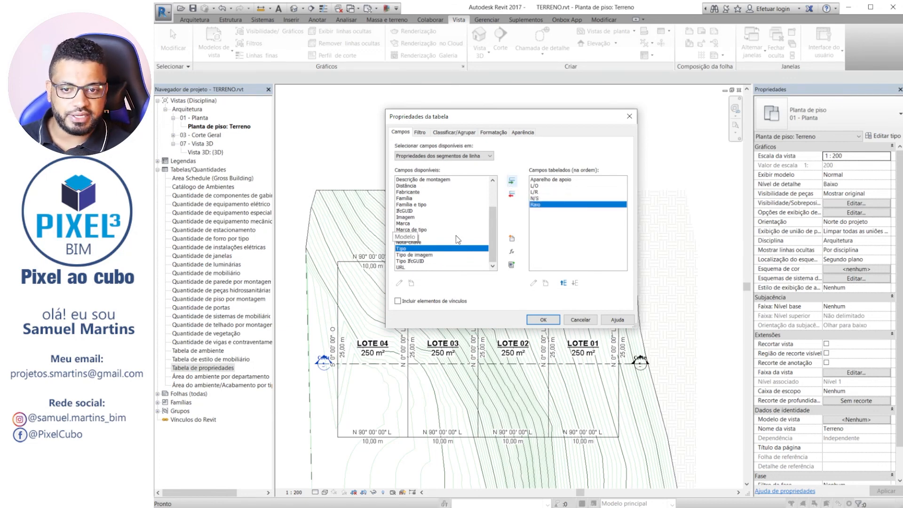
Add the Família field, move it to the first place in the field order and generate the schedule.
{"action": "scroll", "coordinate": [456, 235], "scroll_direction": "up", "scroll_amount": 2}
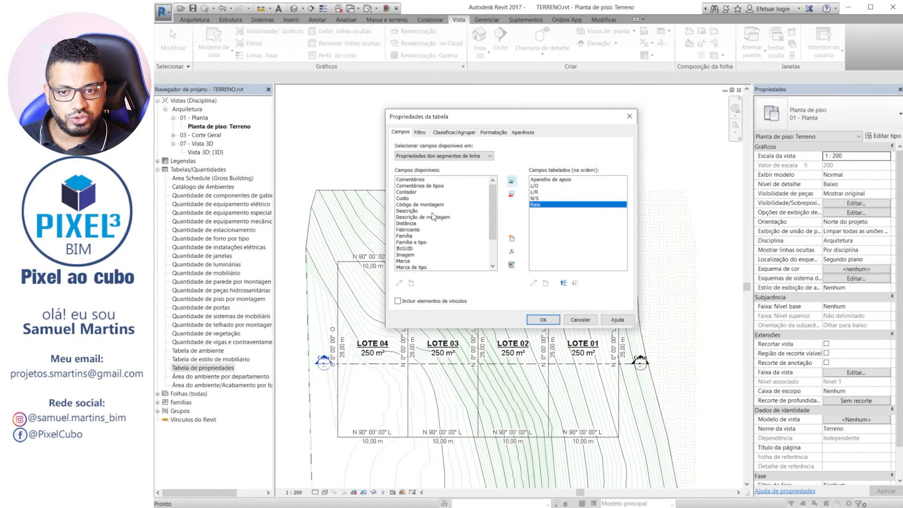
{"action": "scroll", "coordinate": [435, 244], "scroll_direction": "down", "scroll_amount": 2}
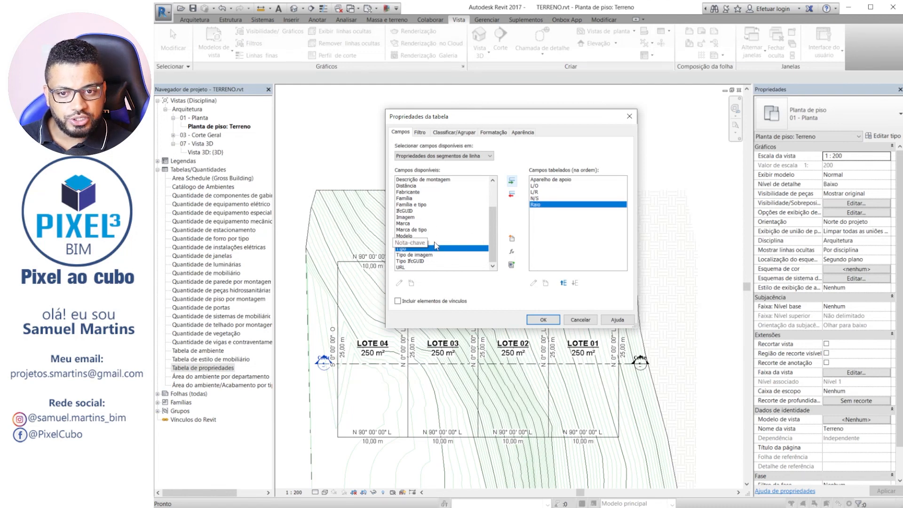
{"action": "scroll", "coordinate": [414, 216], "scroll_direction": "up", "scroll_amount": 1}
{"action": "scroll", "coordinate": [413, 216], "scroll_direction": "up", "scroll_amount": 2}
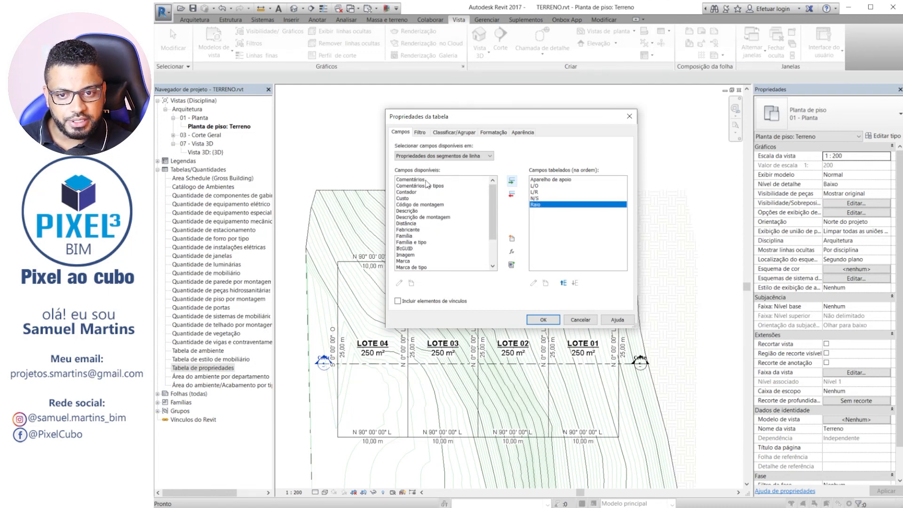
{"action": "double_click", "coordinate": [405, 236]}
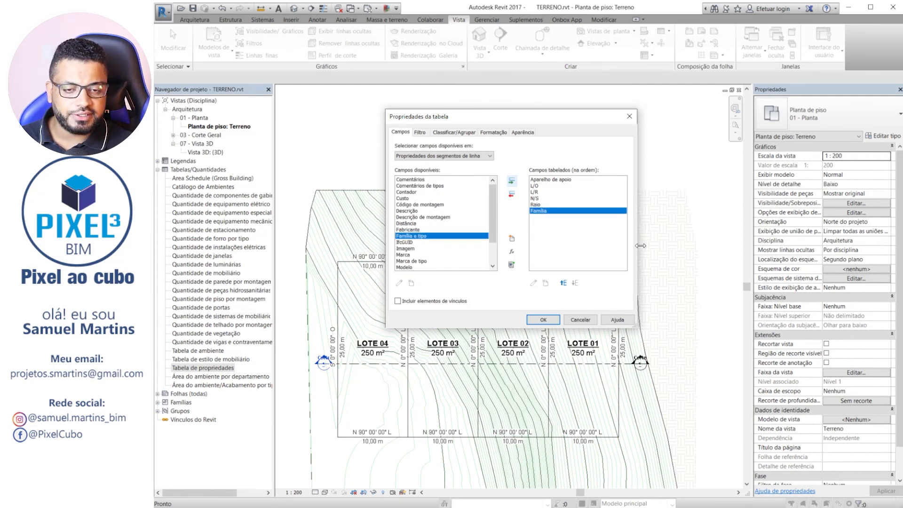
{"action": "left_click", "coordinate": [562, 284]}
{"action": "left_click", "coordinate": [562, 283]}
{"action": "left_click", "coordinate": [563, 284]}
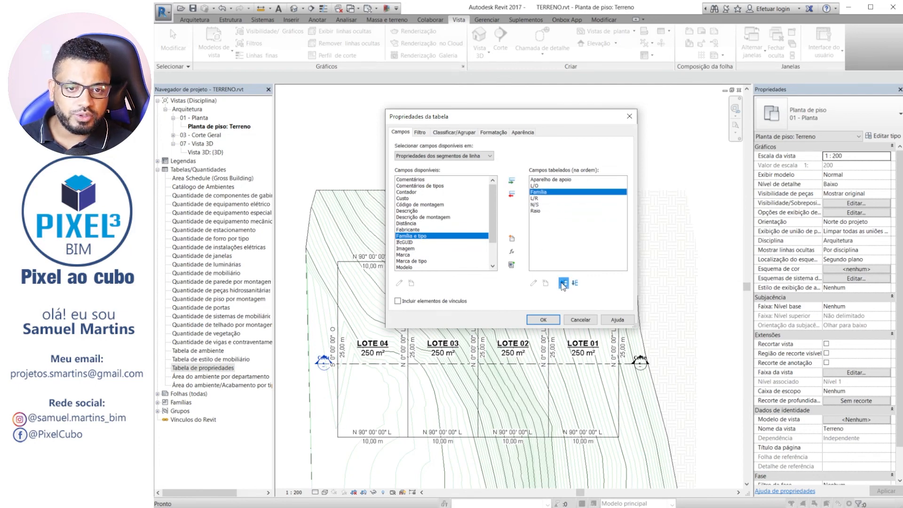
{"action": "left_click", "coordinate": [563, 283]}
{"action": "left_click", "coordinate": [563, 283]}
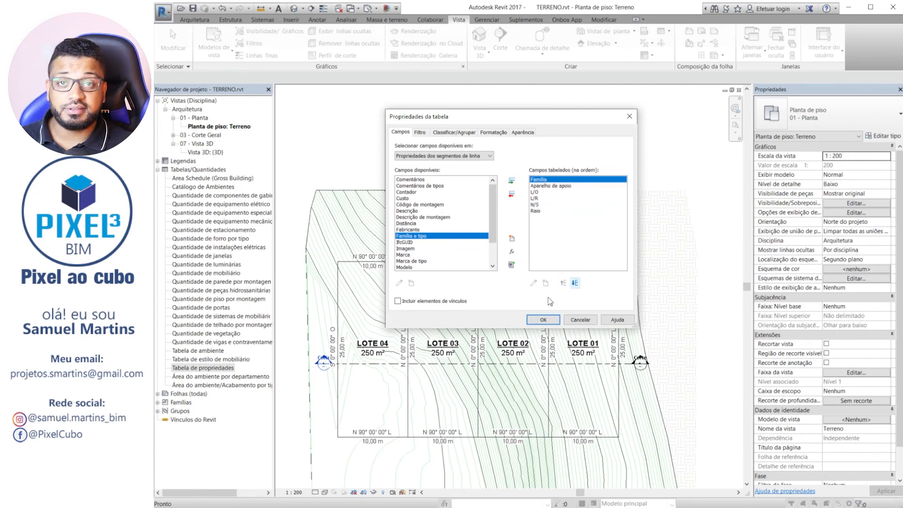
{"action": "left_click", "coordinate": [544, 320]}
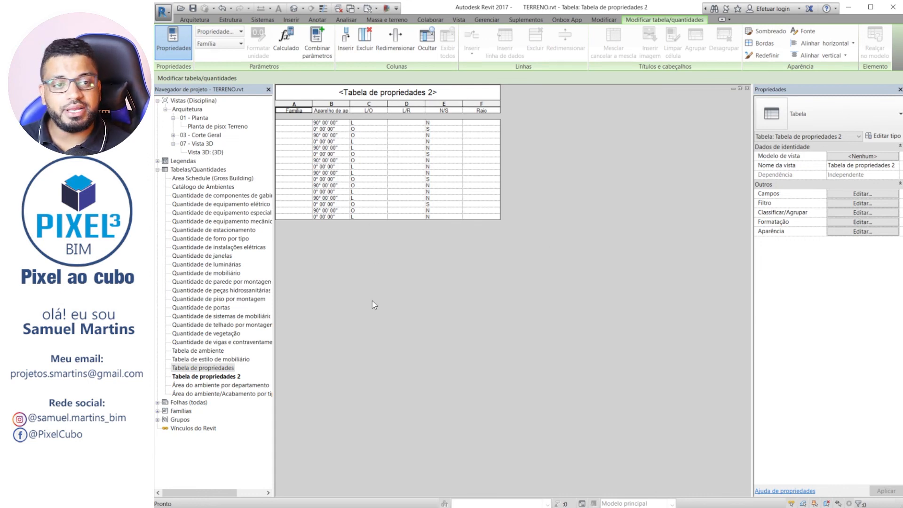
Compare the rows of the Tabela de propriedades 2 schedule with the segment bearings on the lots in the Terreno floor plan.
{"action": "left_click", "coordinate": [748, 88]}
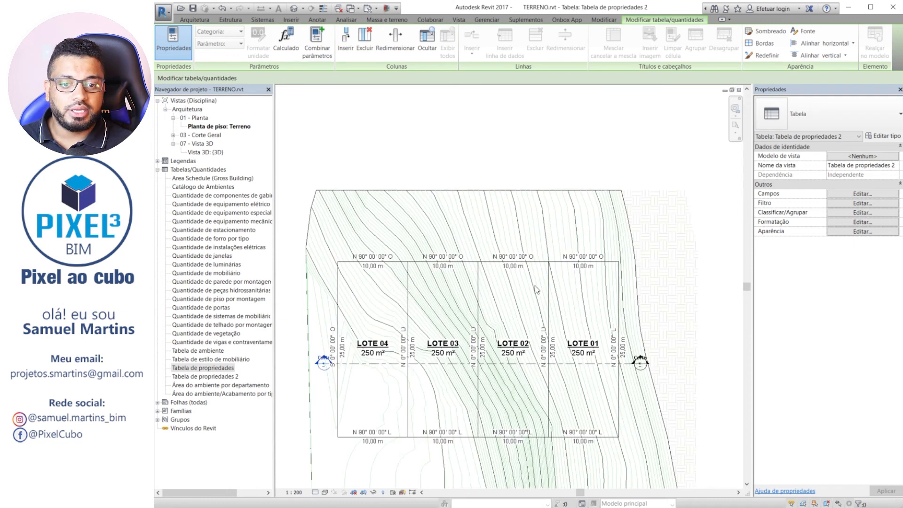
{"action": "scroll", "coordinate": [609, 377], "scroll_direction": "up", "scroll_amount": 3}
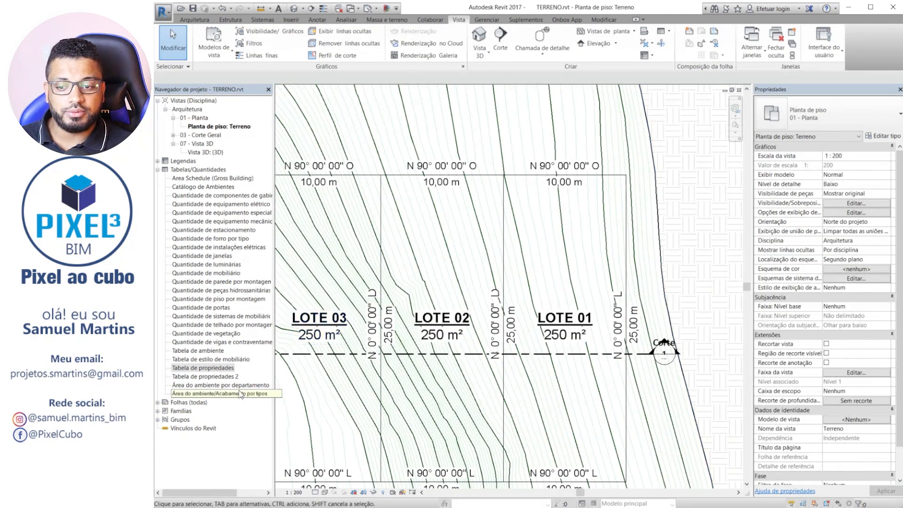
{"action": "double_click", "coordinate": [223, 378]}
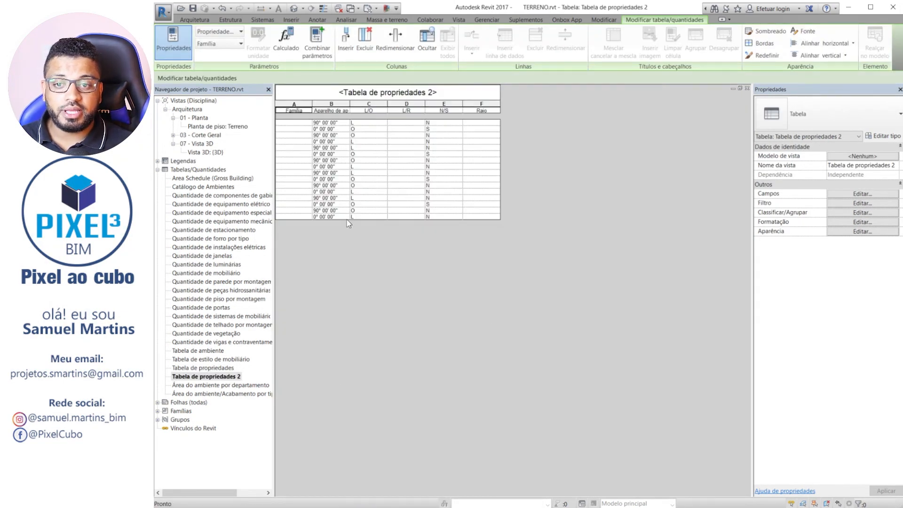
{"action": "left_click", "coordinate": [748, 89]}
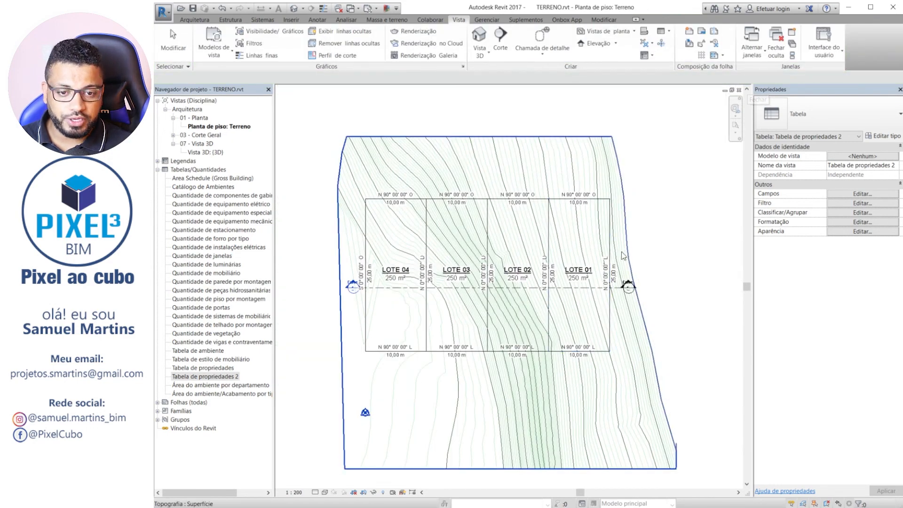
{"action": "scroll", "coordinate": [621, 253], "scroll_direction": "up", "scroll_amount": 1}
{"action": "scroll", "coordinate": [484, 218], "scroll_direction": "up", "scroll_amount": 2}
{"action": "middle_click_drag", "start_coordinate": [480, 217], "coordinate": [547, 239]}
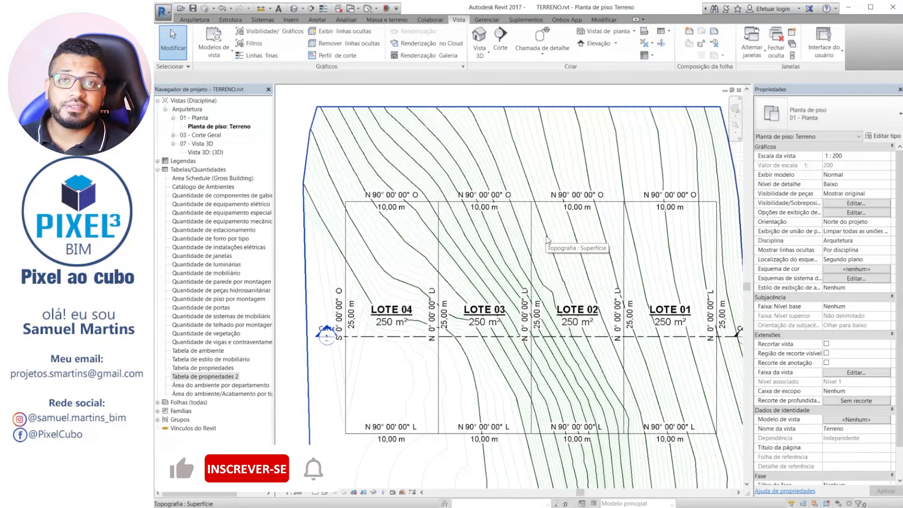